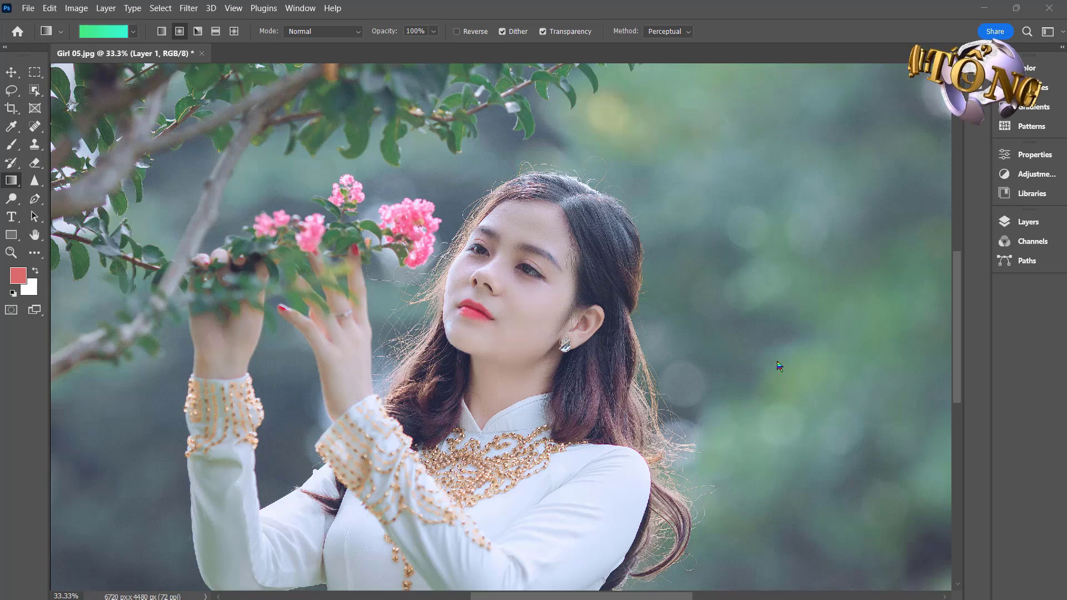
Step: Open the Fill dialog and review the available fill contents and blending modes
click(52, 9)
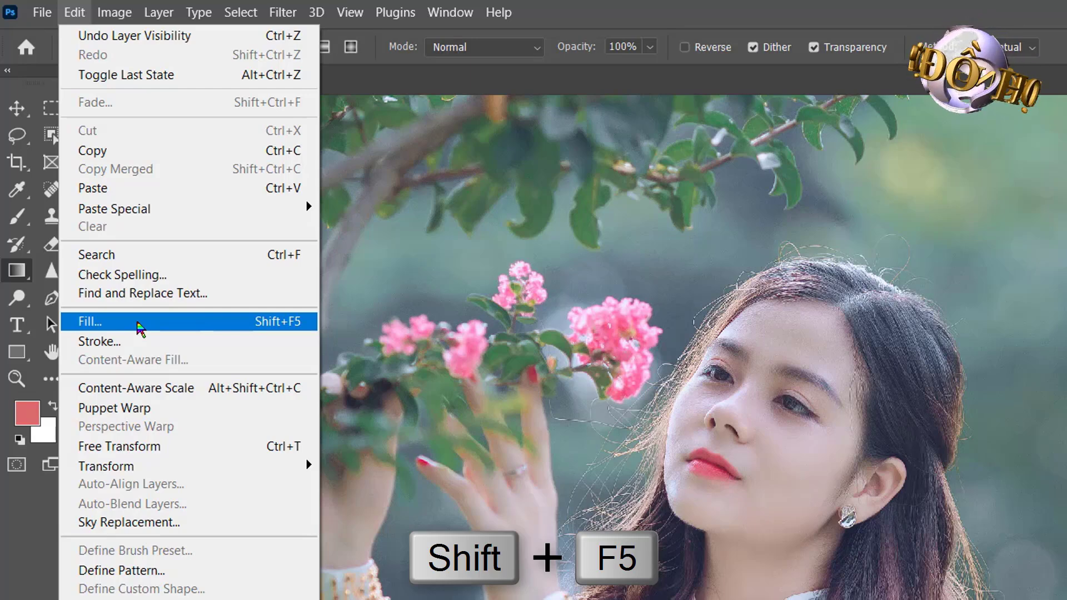
click(141, 329)
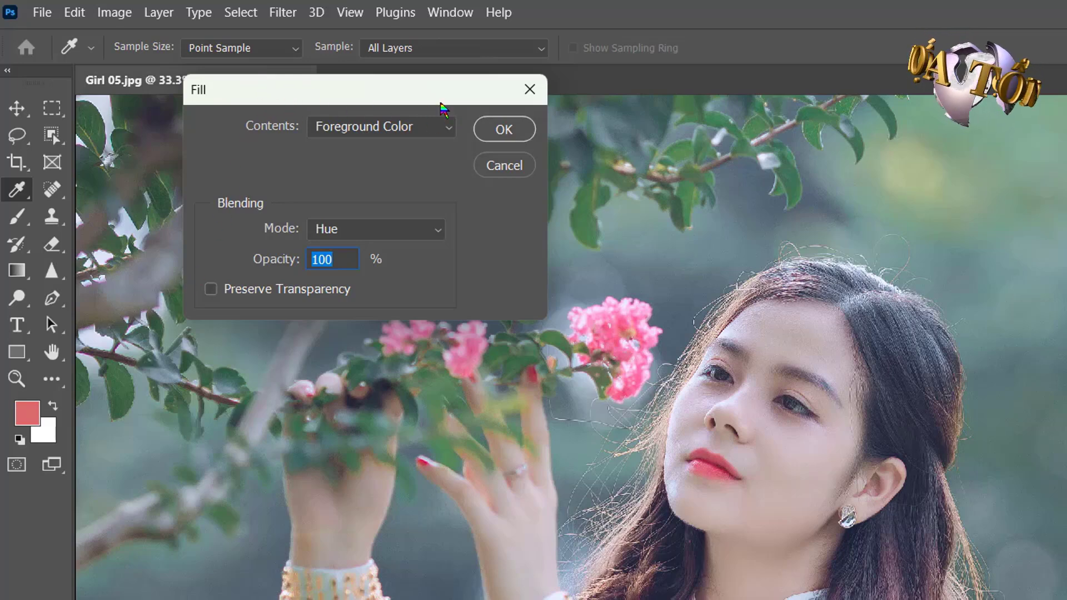
click(449, 131)
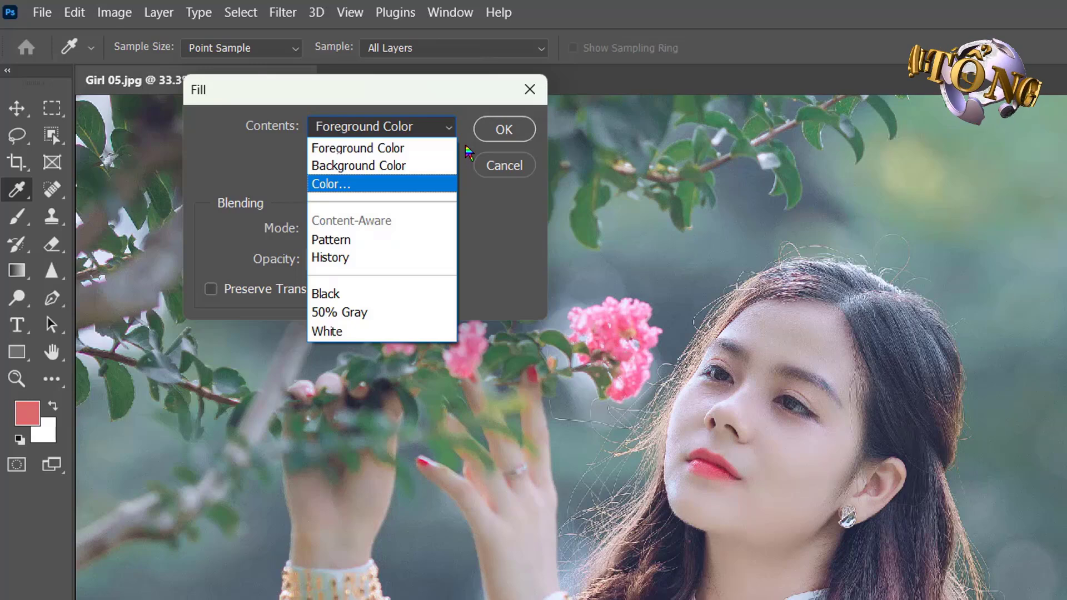
click(210, 186)
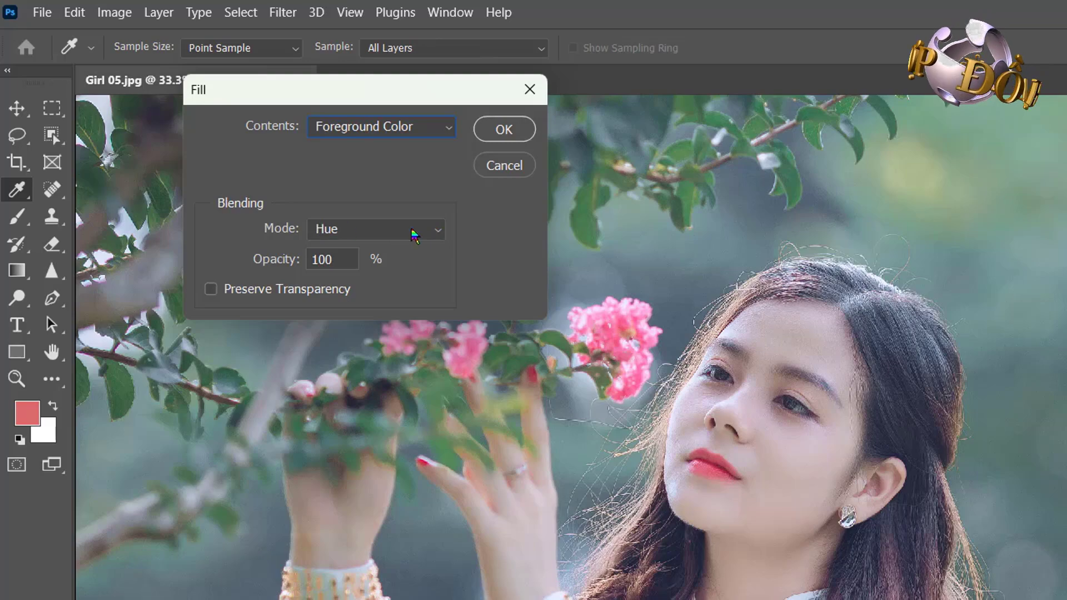
click(438, 231)
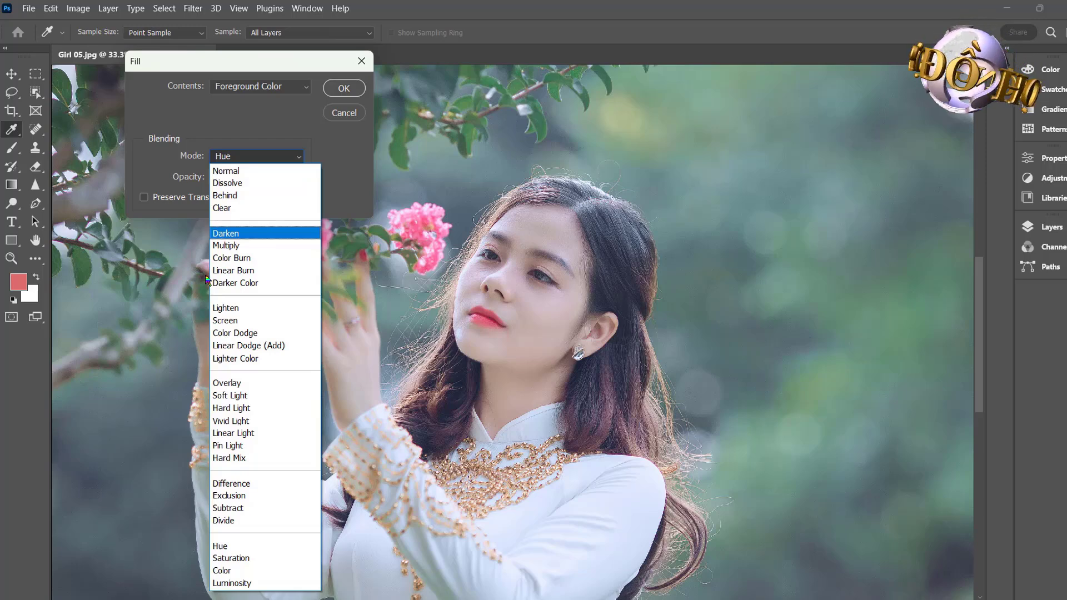
click(164, 237)
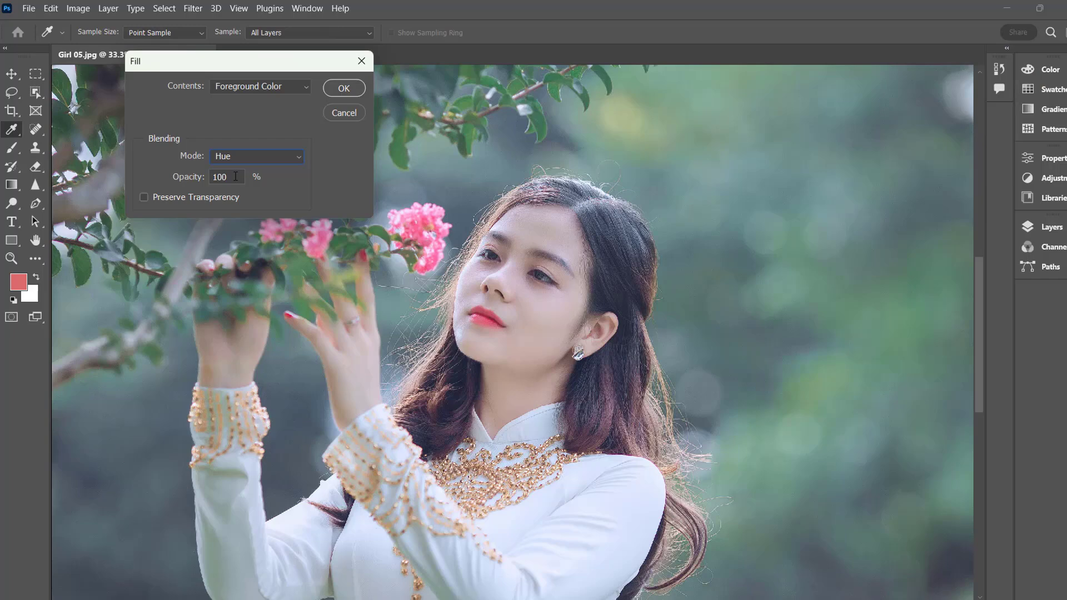
Step: Fill the whole layer with the foreground color in Normal mode at 100% opacity, and undo the fill
click(292, 157)
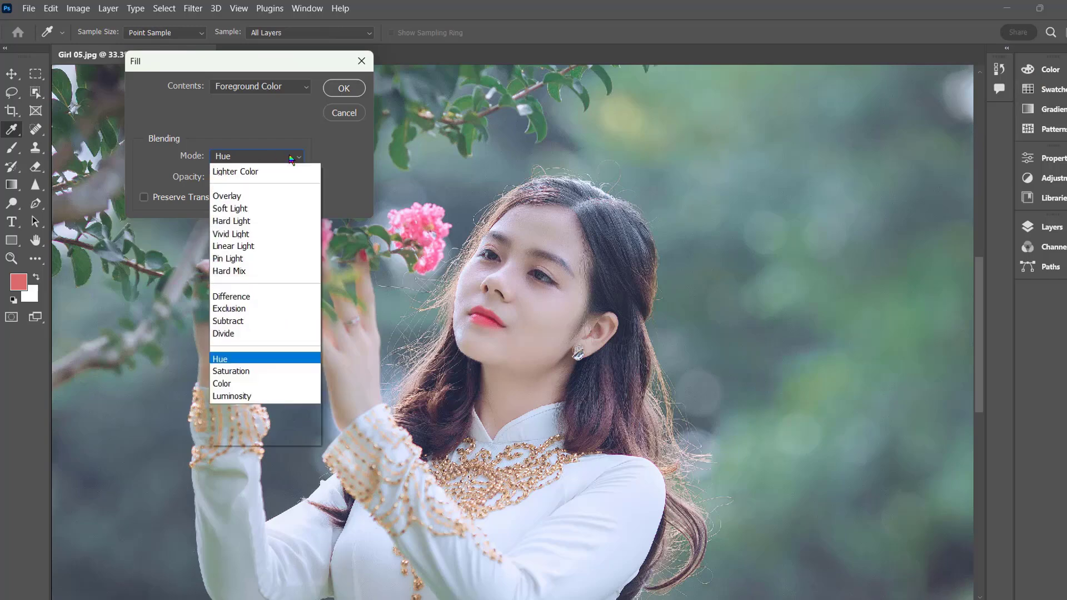
click(258, 166)
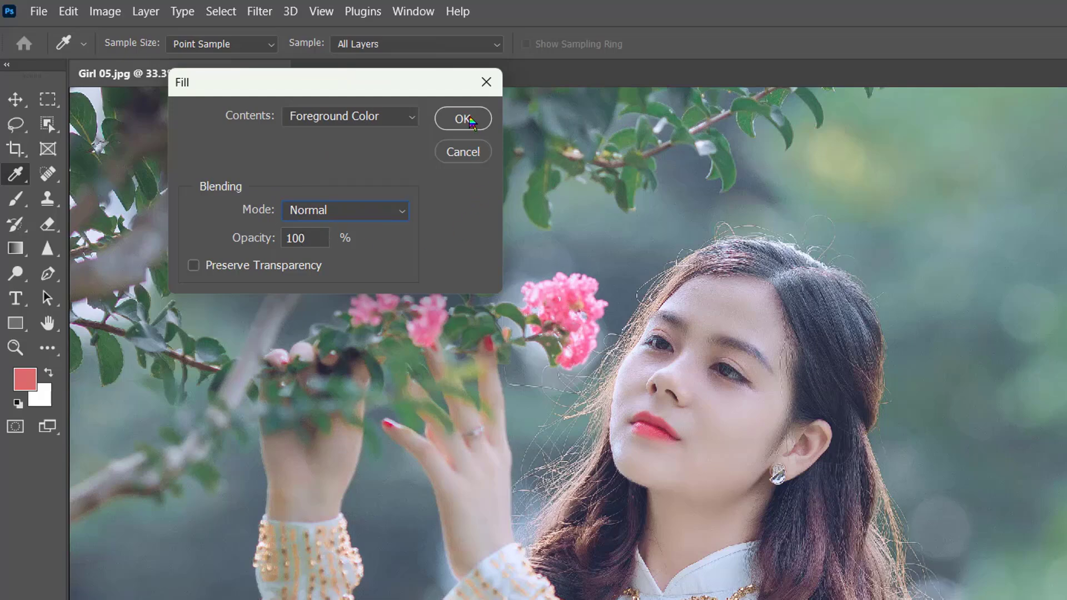
click(463, 119)
key(g)
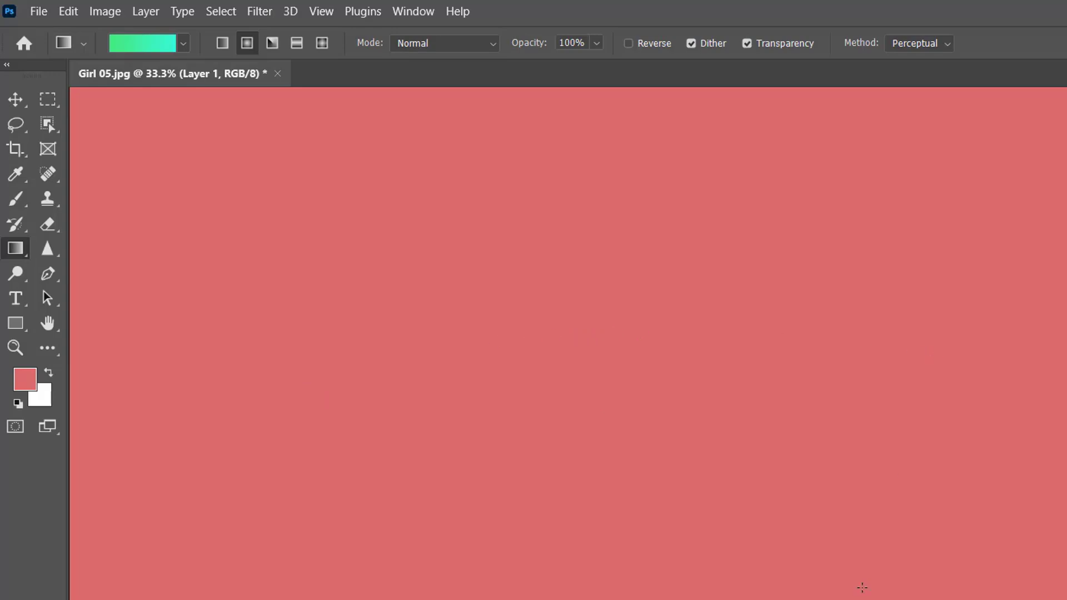
key(ctrl+z)
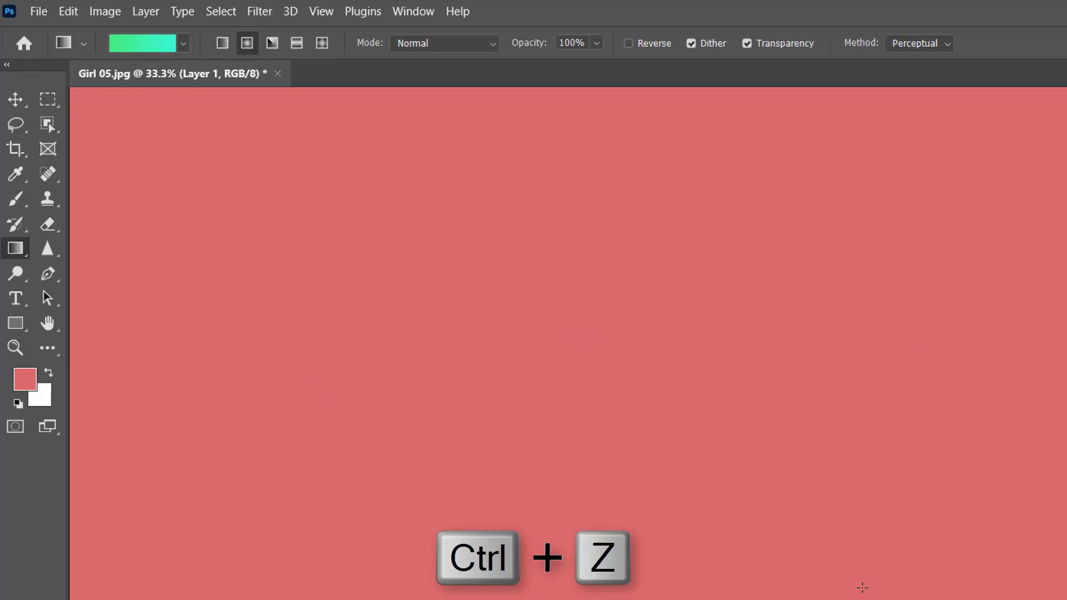
key(ctrl+z)
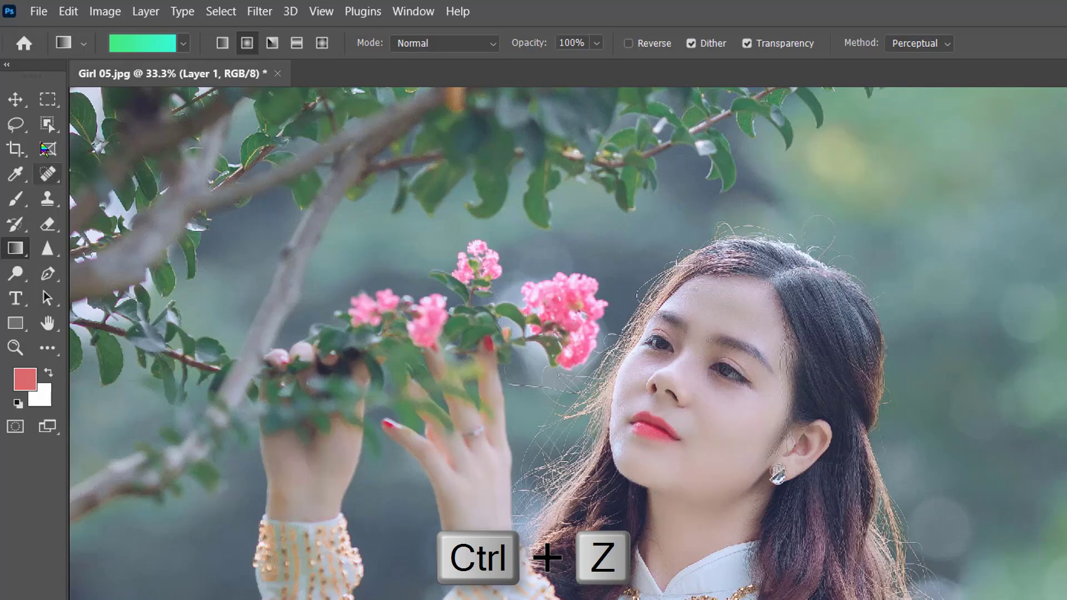
Step: Draw a rectangular marquee selection around the pink flowers and the hands
click(48, 99)
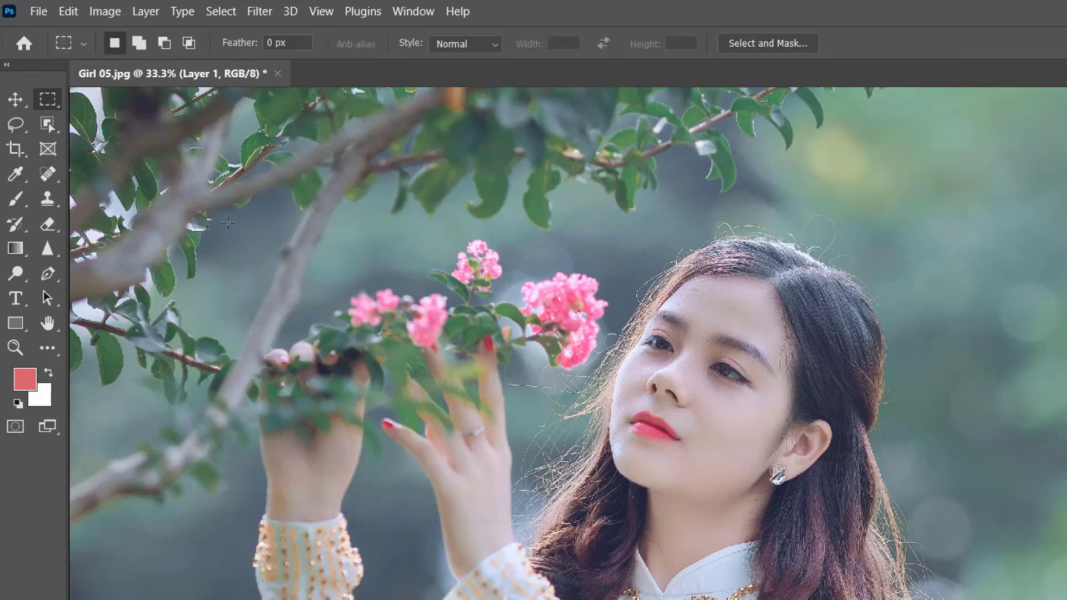
drag(232, 233, 607, 475)
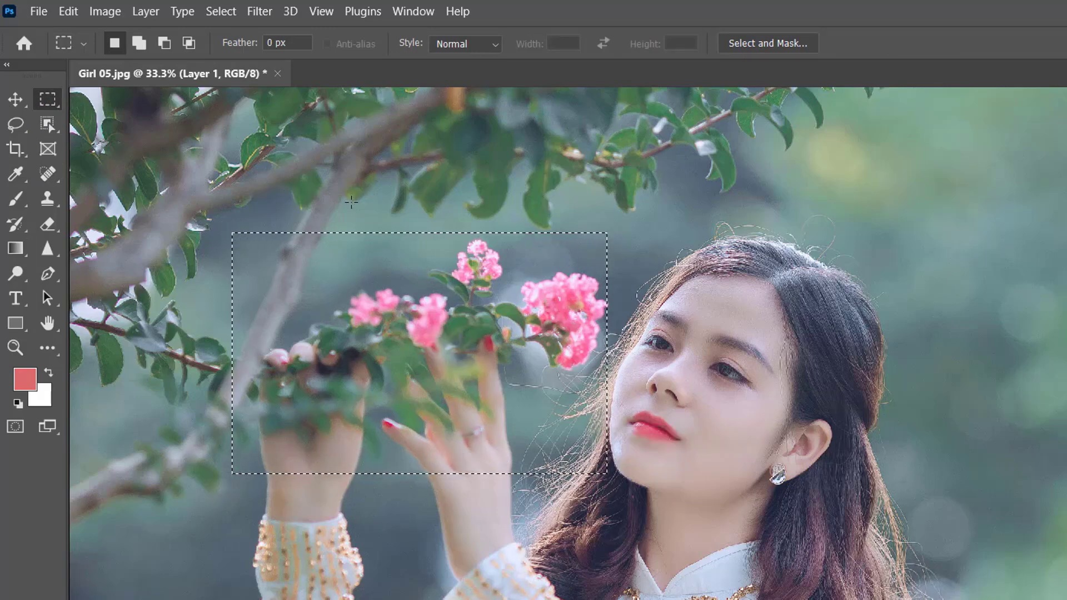
Step: Fill the rectangular selection with the foreground color in Normal mode at 100% opacity, and undo it
click(69, 11)
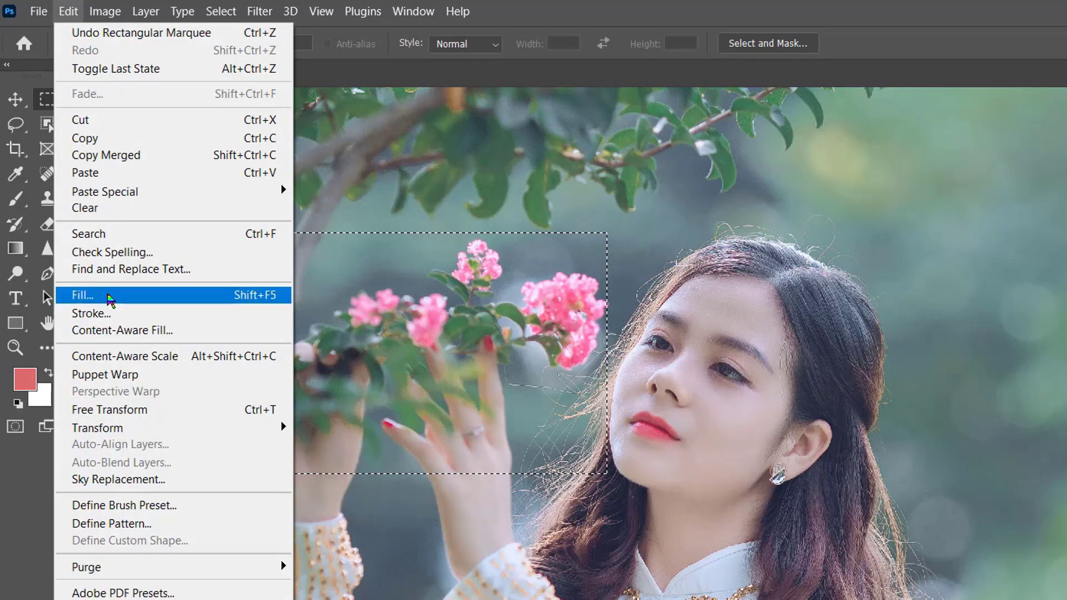
click(109, 296)
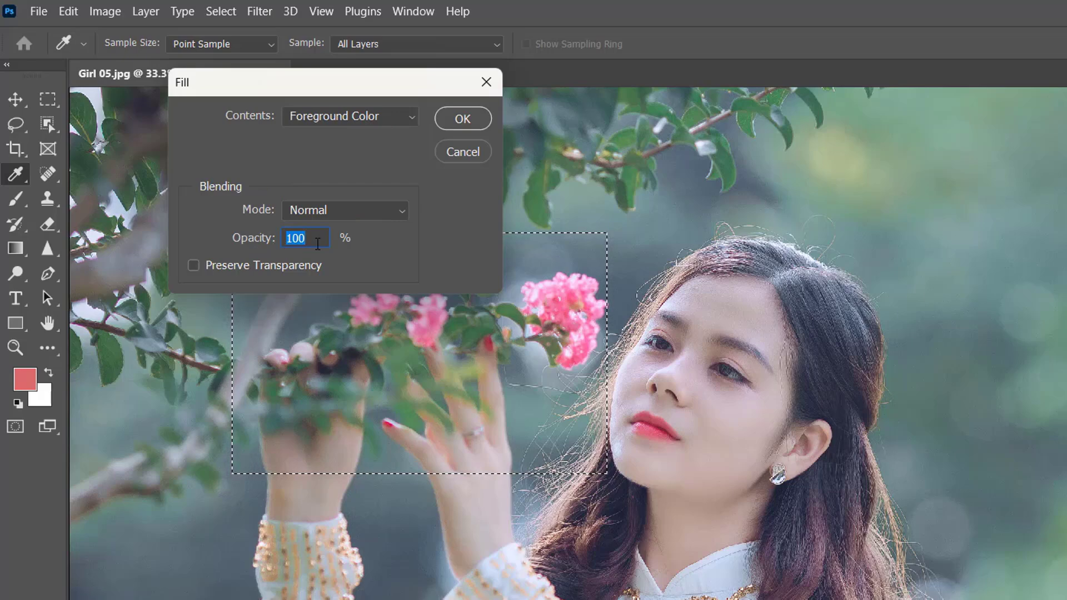
click(464, 118)
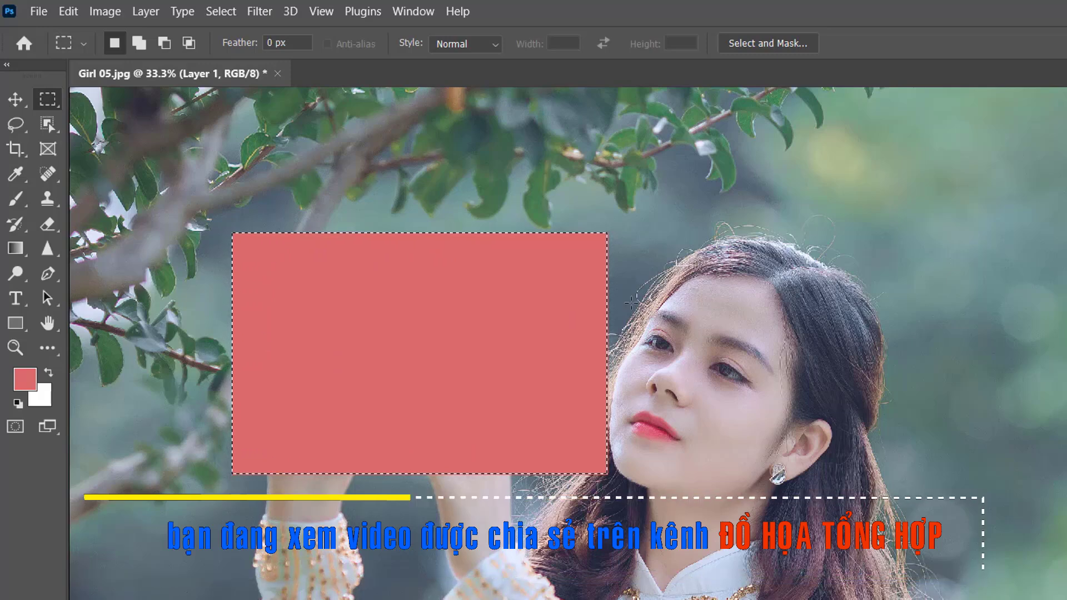
key(ctrl+z)
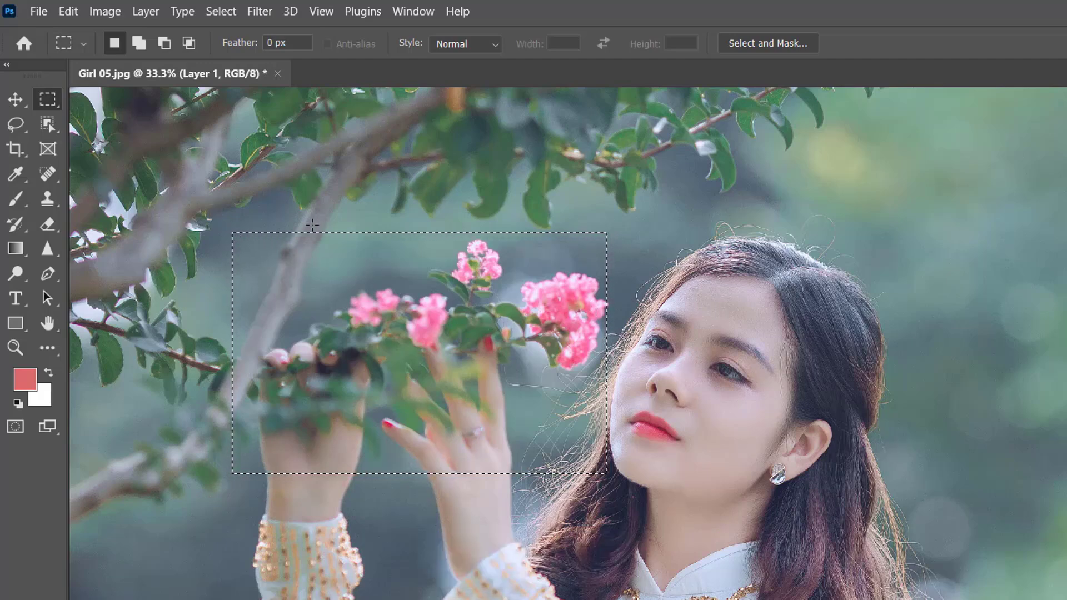
Step: Fill the rectangular selection with the background color in Normal mode at 100% opacity
click(67, 11)
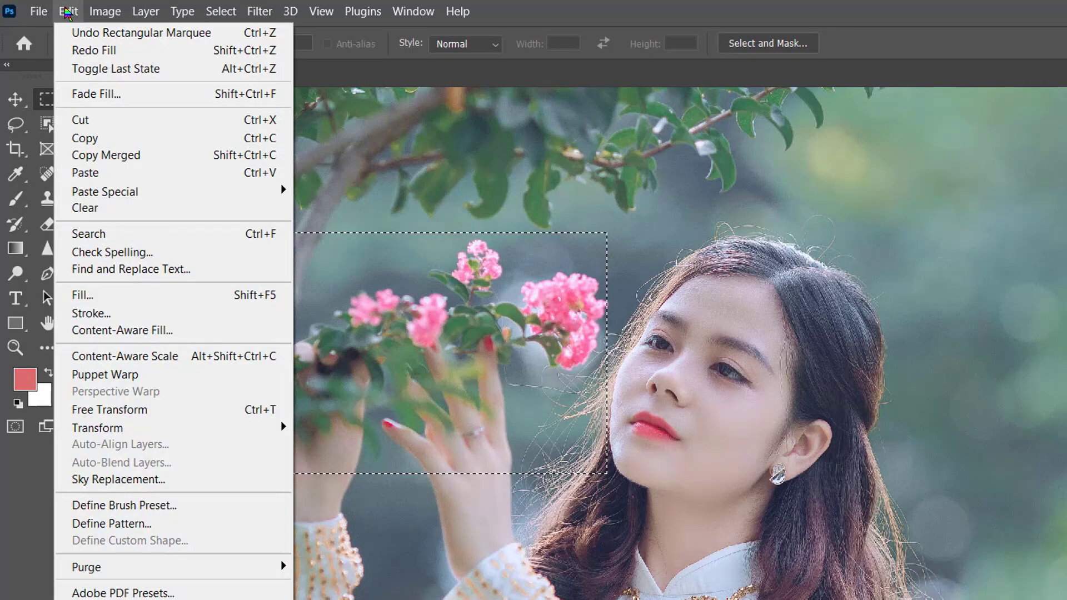
click(142, 295)
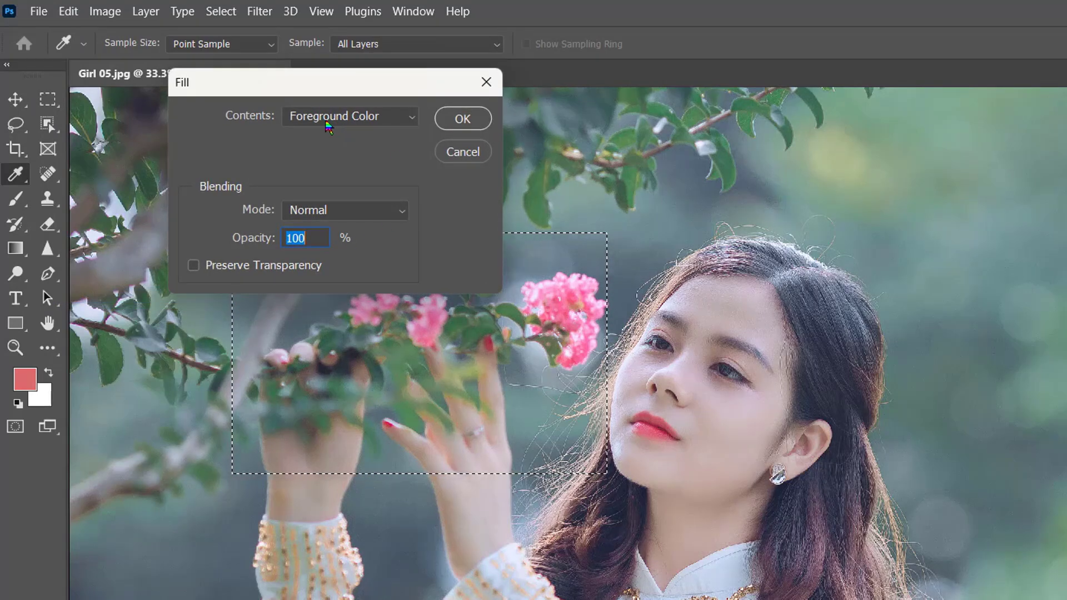
click(413, 124)
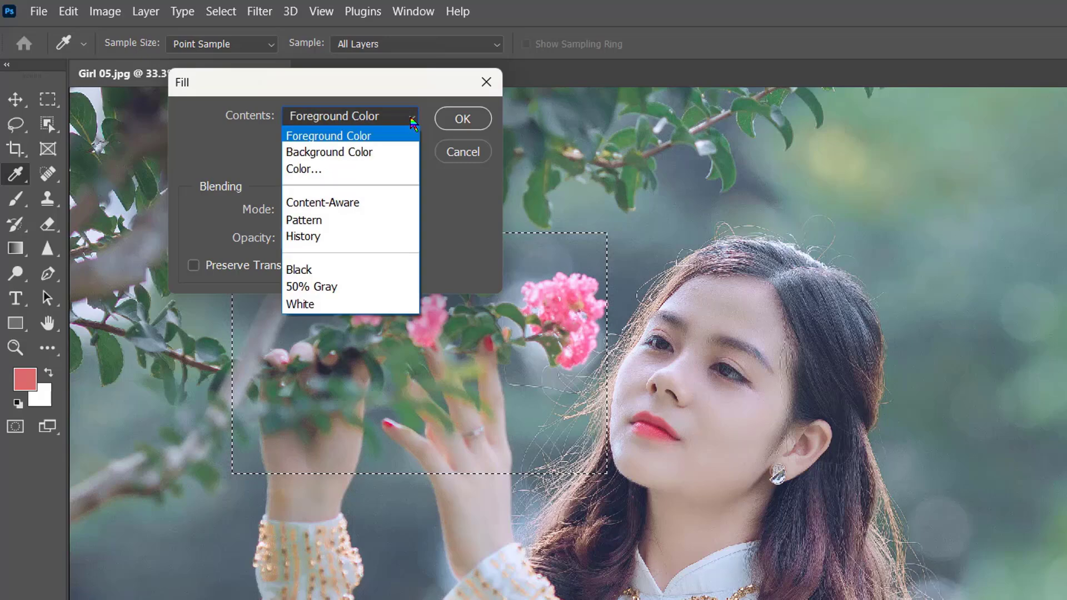
click(391, 158)
click(464, 119)
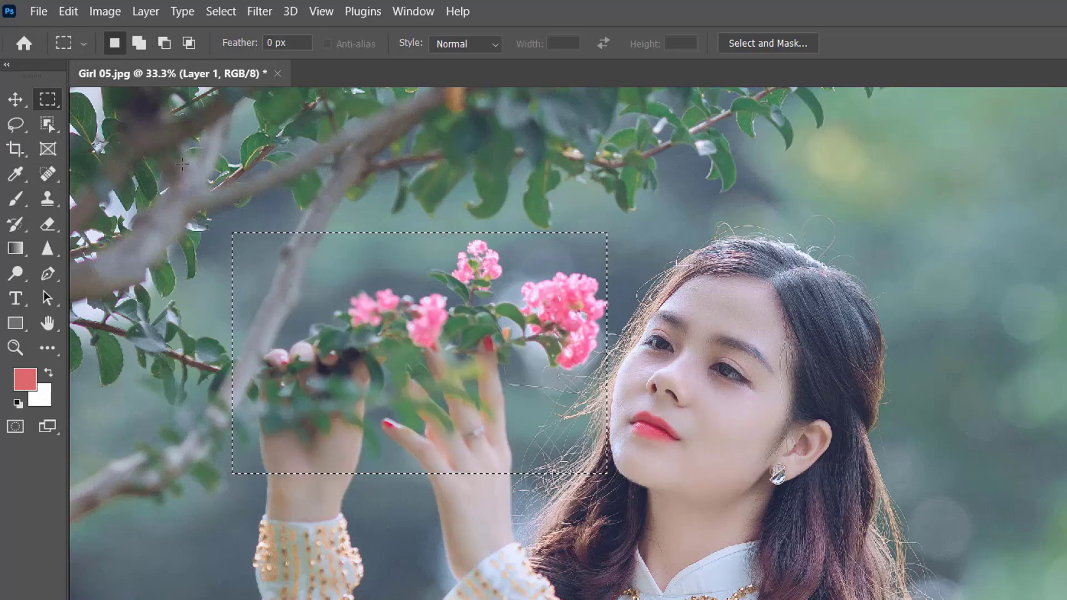
Step: Fill the rectangular selection with the custom green color #34de84 in Normal mode at 100% opacity, and undo the fill
click(68, 11)
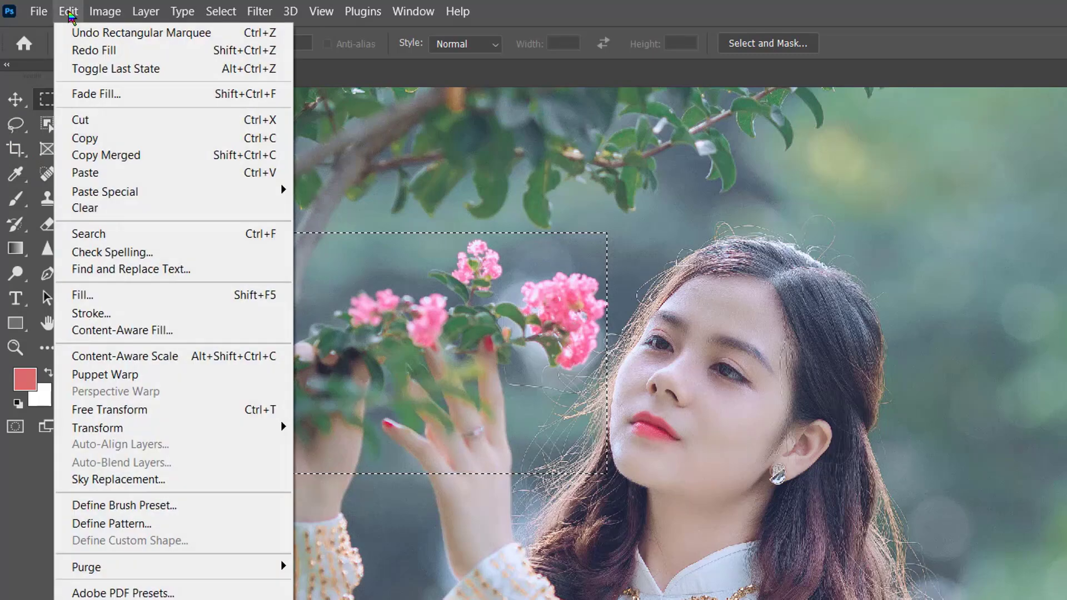
click(100, 300)
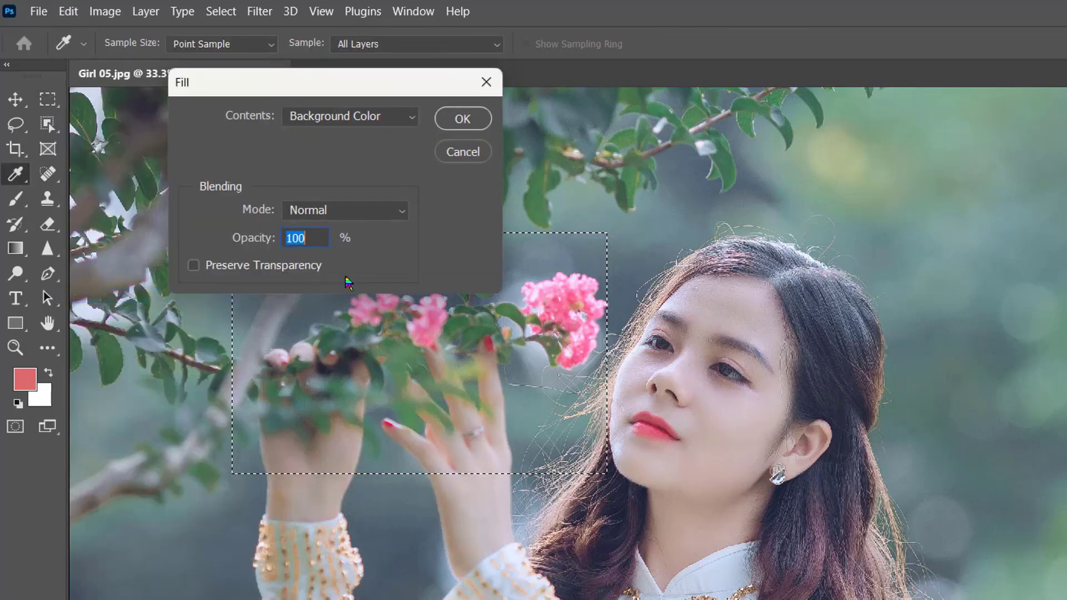
click(412, 118)
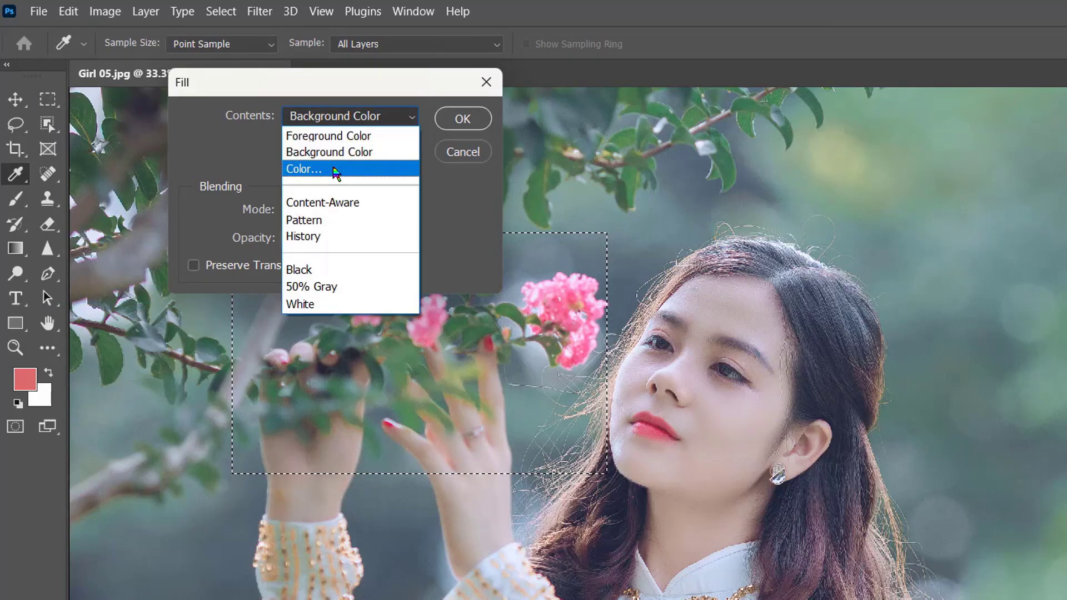
click(336, 170)
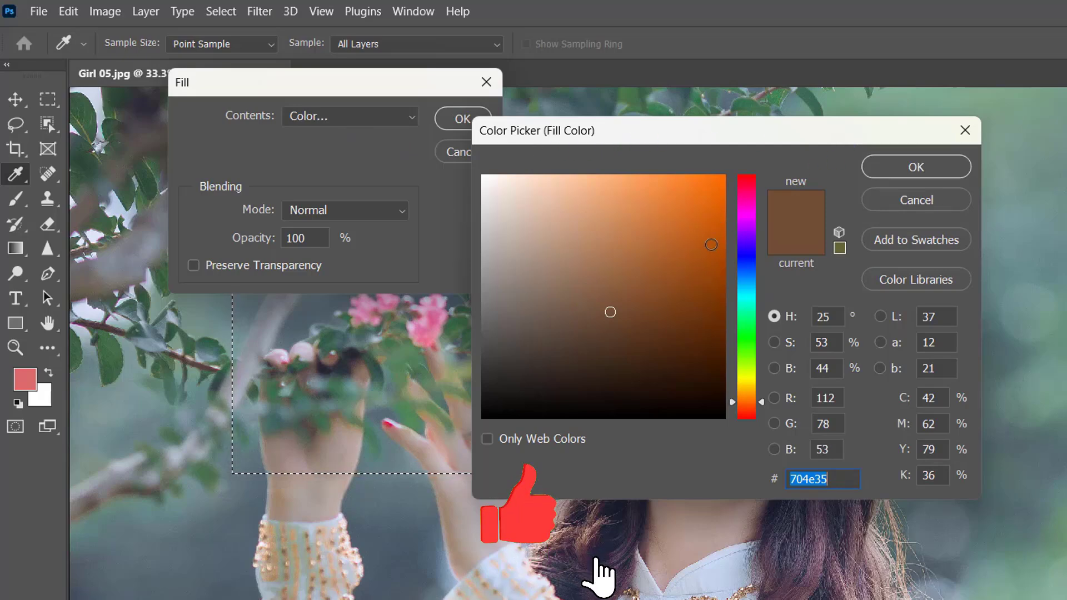
click(745, 318)
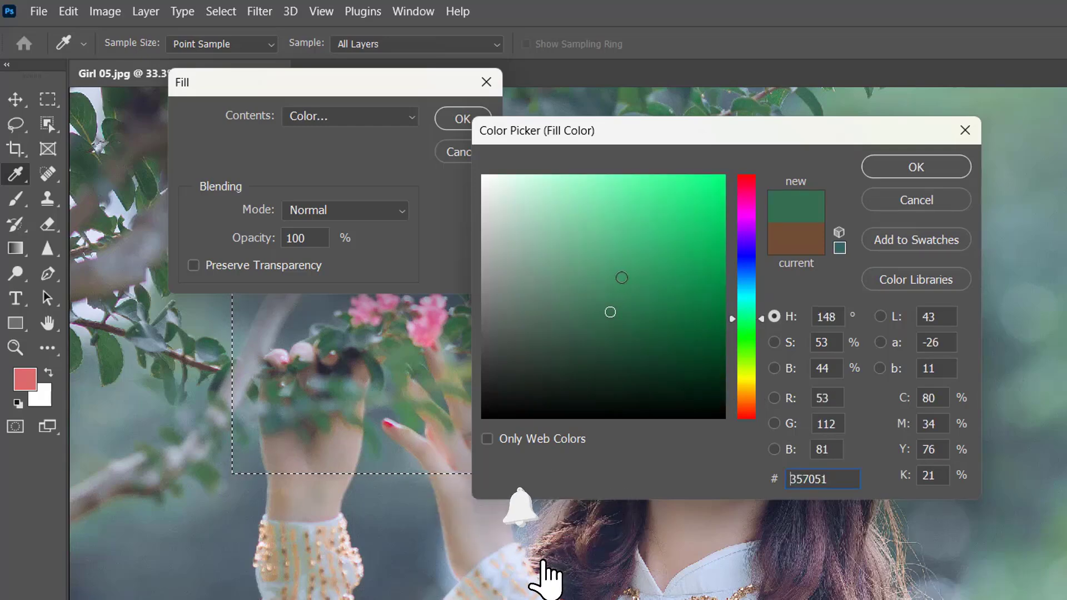
click(670, 207)
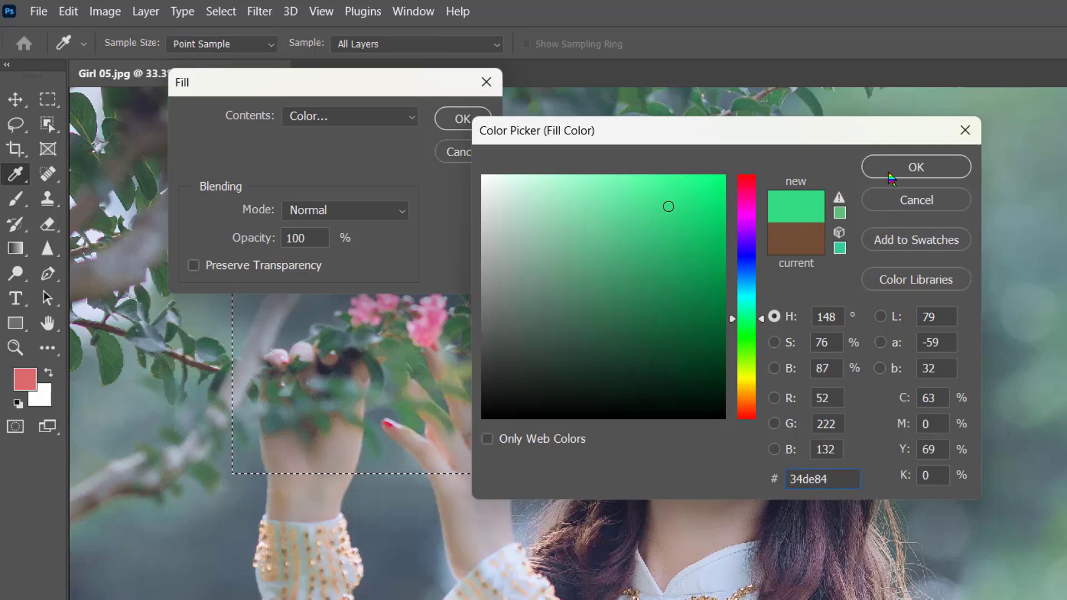
click(908, 169)
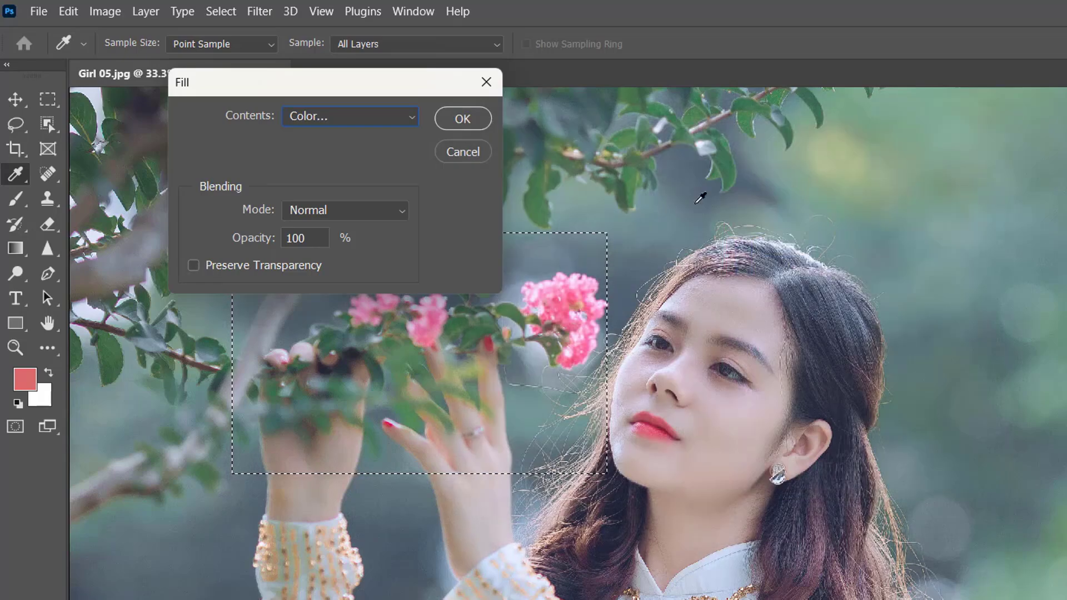
click(459, 119)
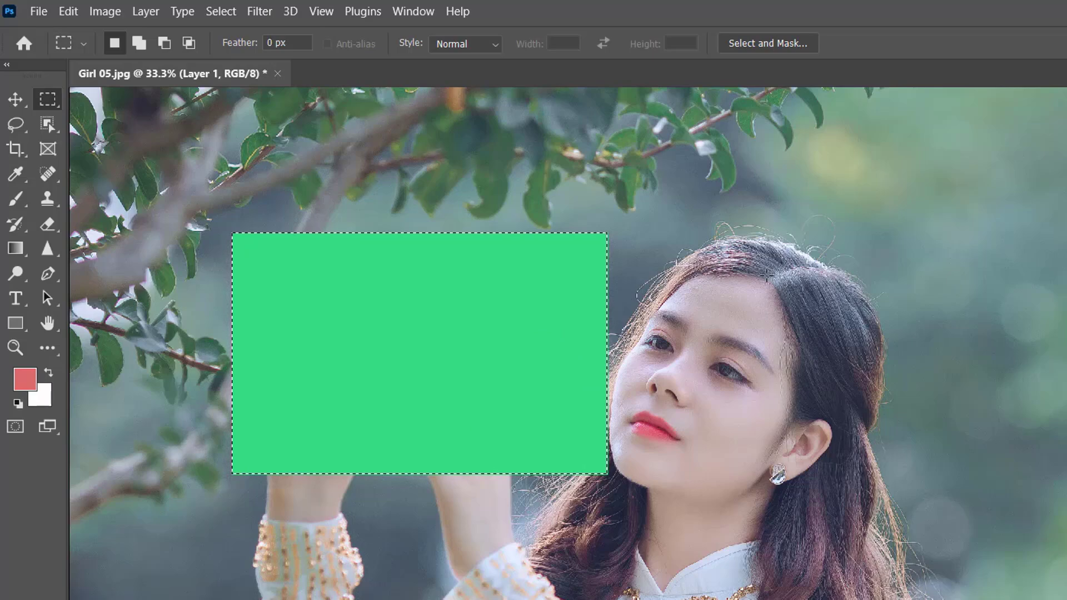
key(Delete)
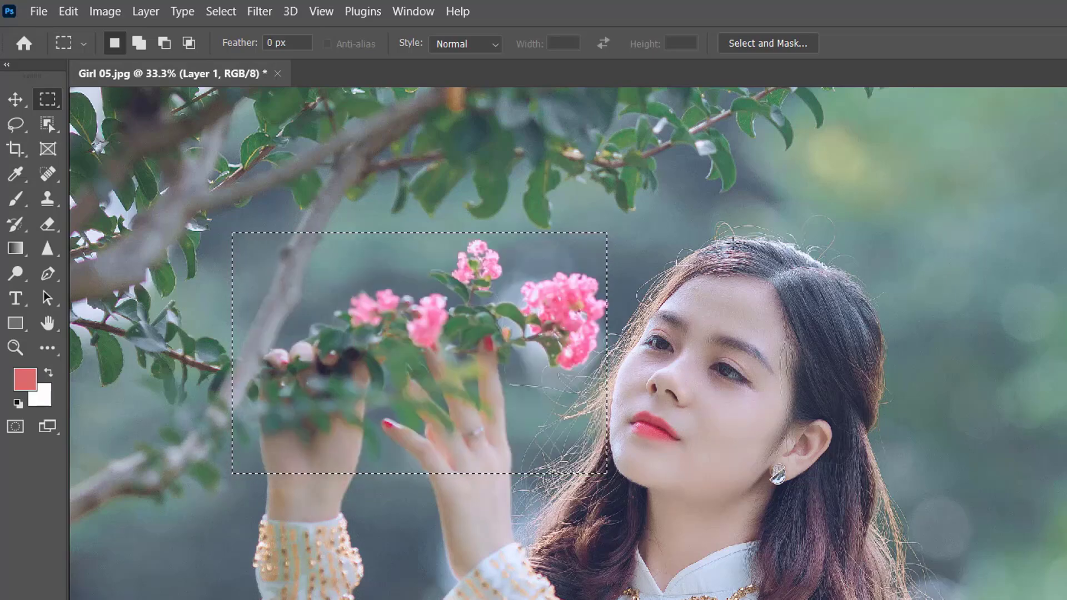
Step: Fill the selection again with the already chosen custom color, and undo that fill
click(68, 13)
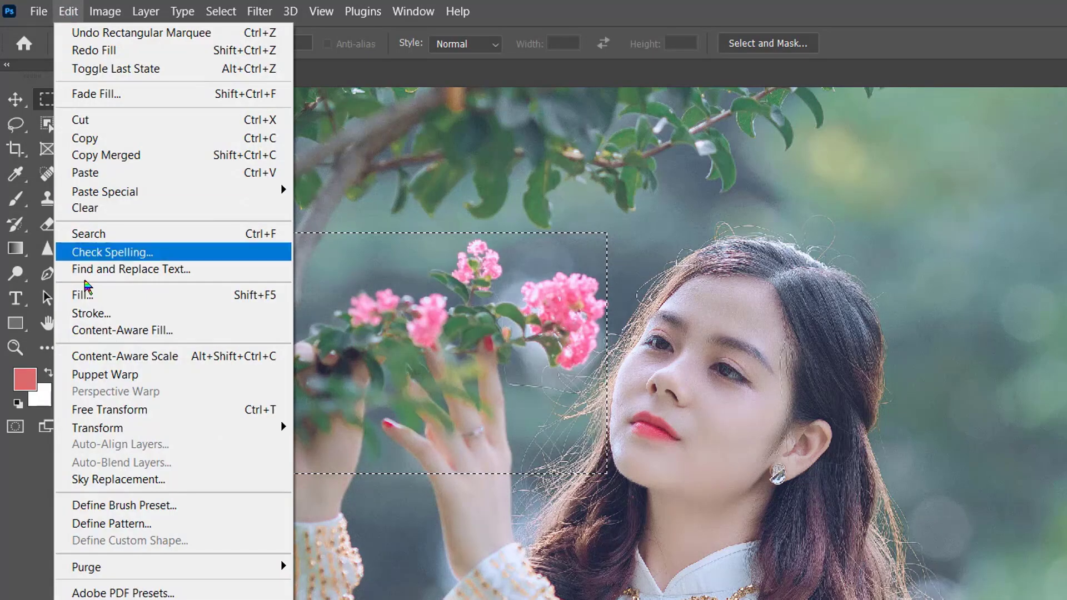
click(89, 295)
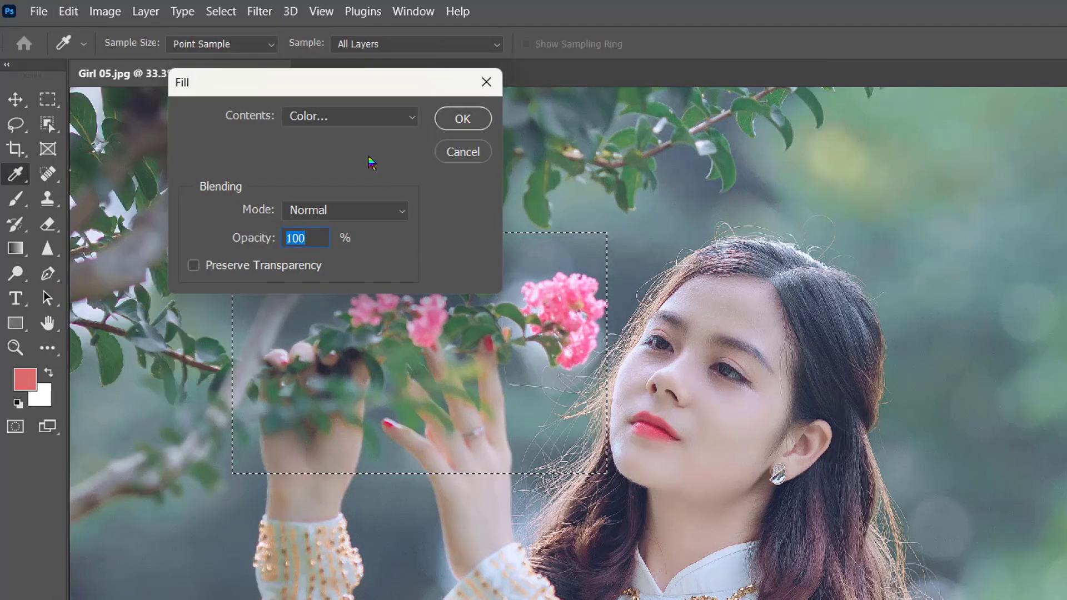
click(461, 119)
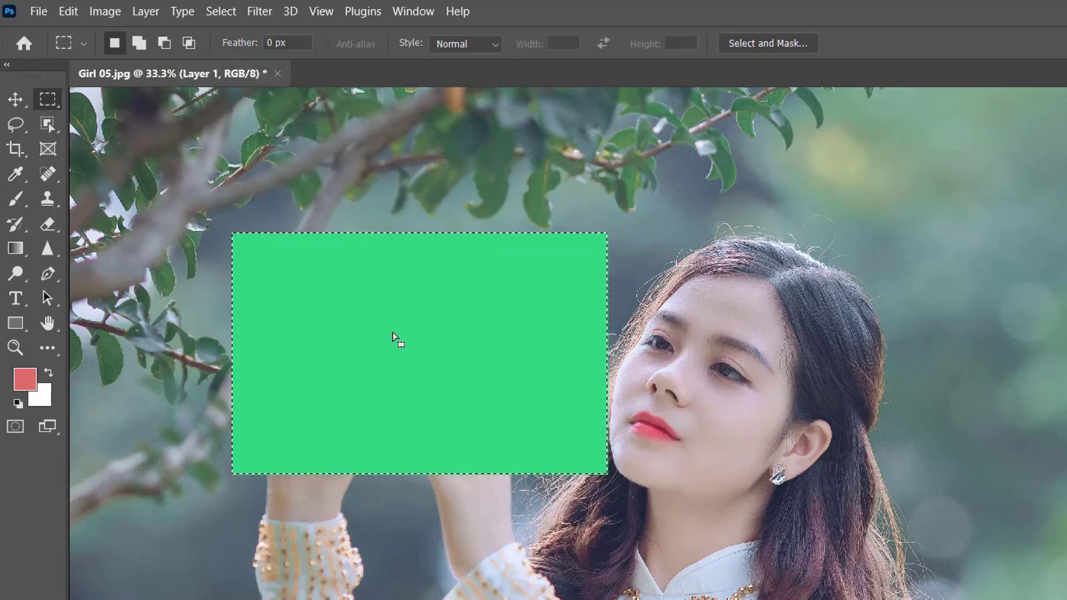
key(ctrl+z)
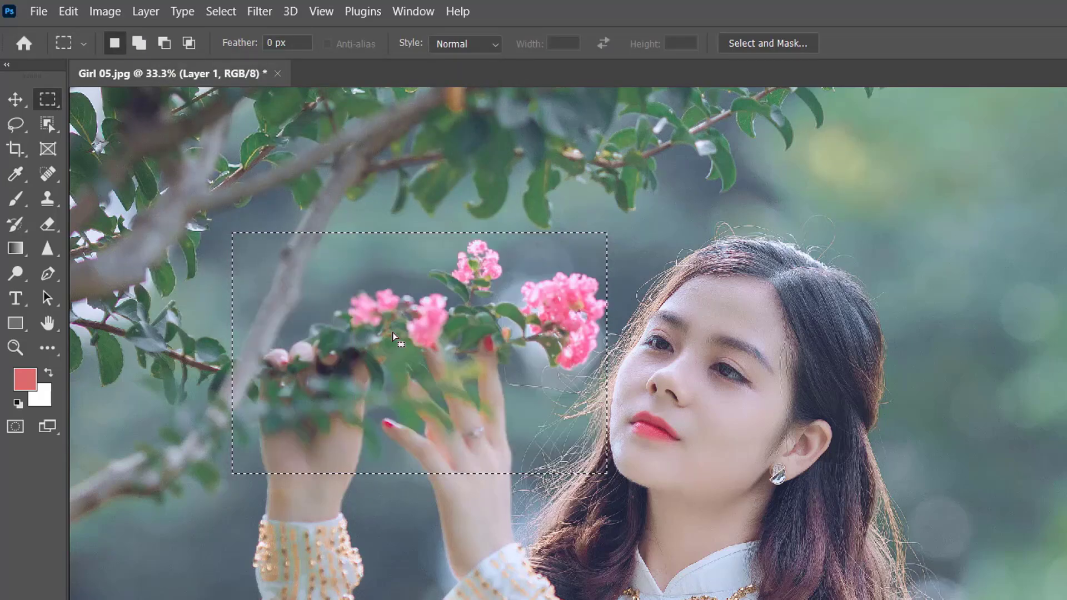
Step: Fill the rectangular selection with color #bca59f sampled from the woman's neck, in Normal mode at 100% opacity, and undo the fill
click(68, 12)
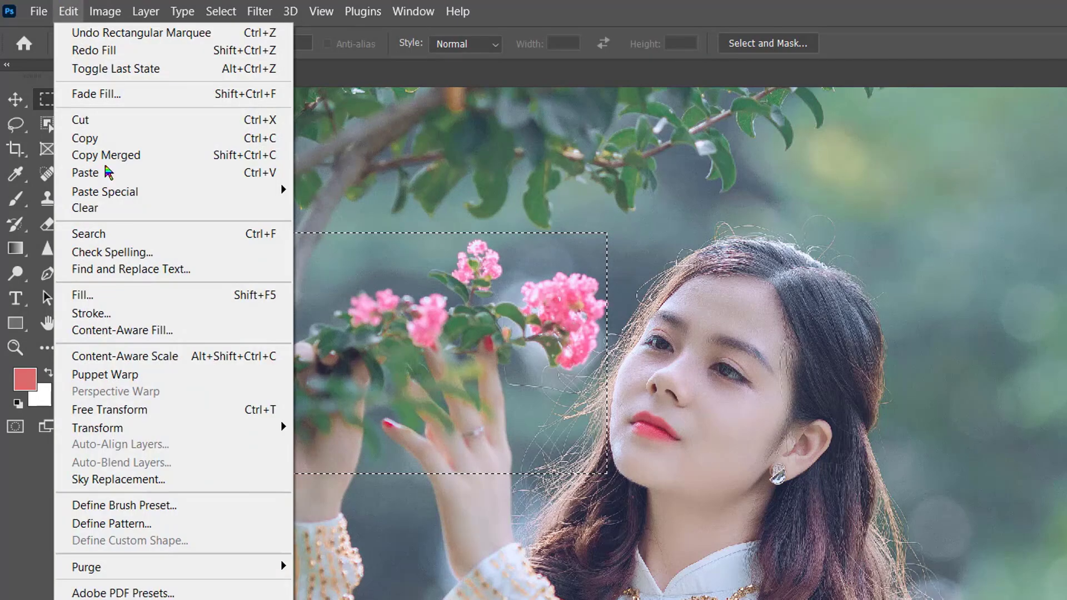
click(110, 299)
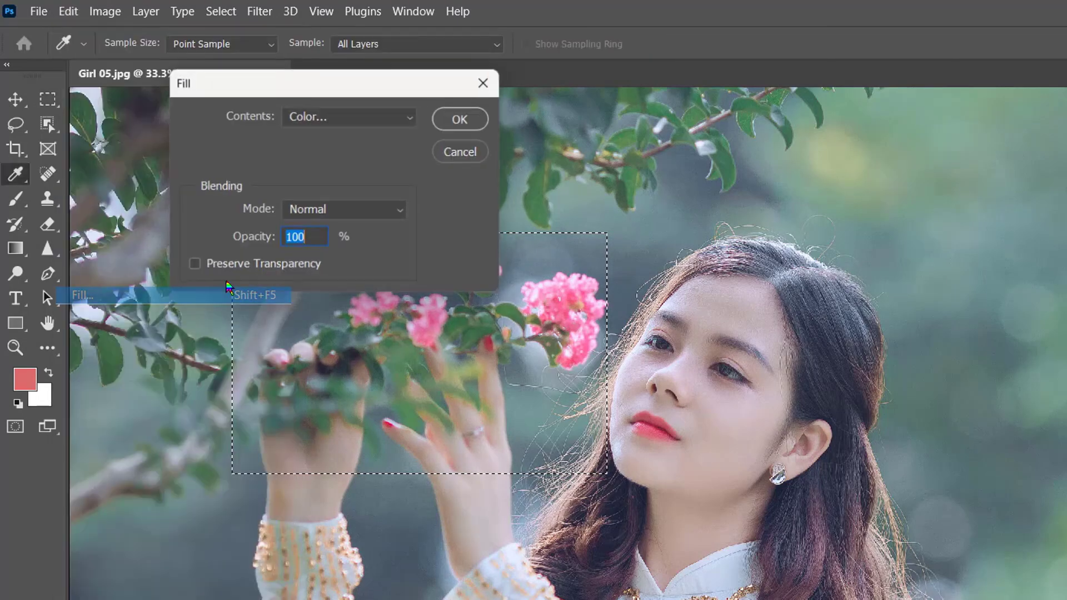
click(412, 124)
click(337, 169)
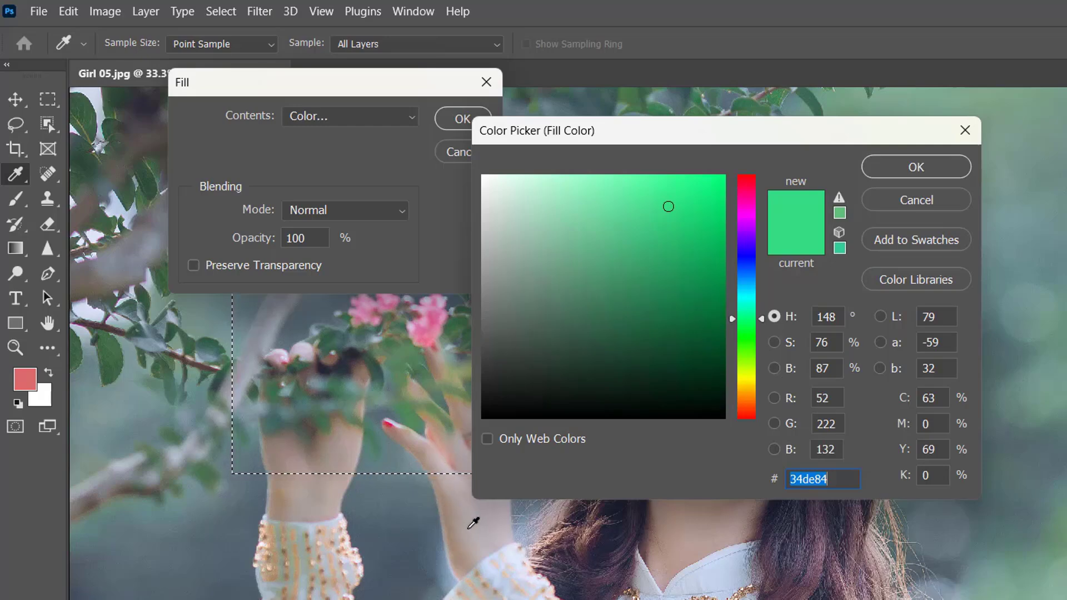
click(469, 528)
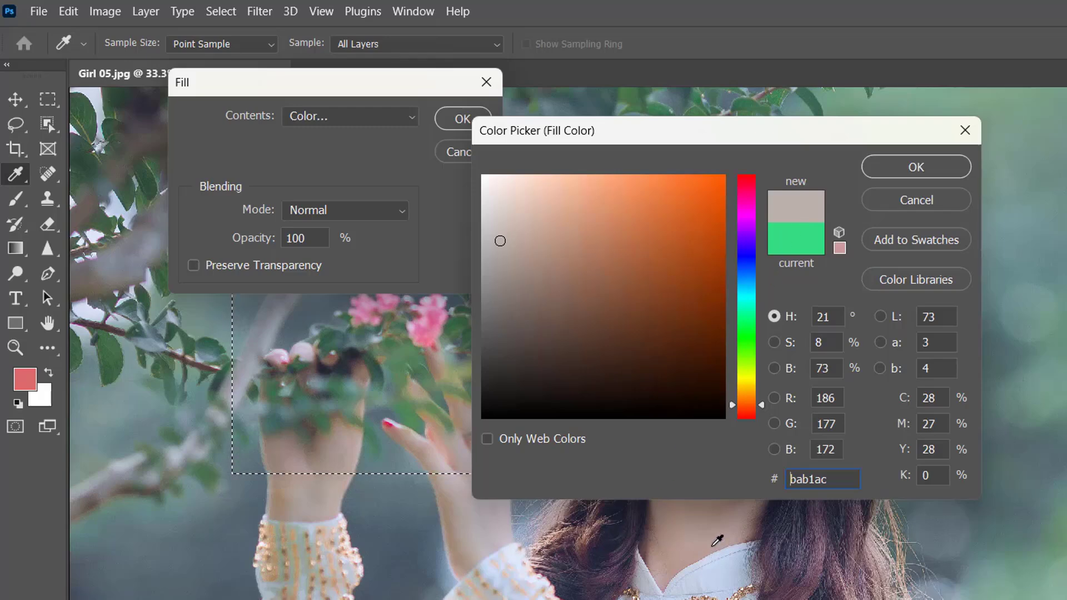
click(713, 536)
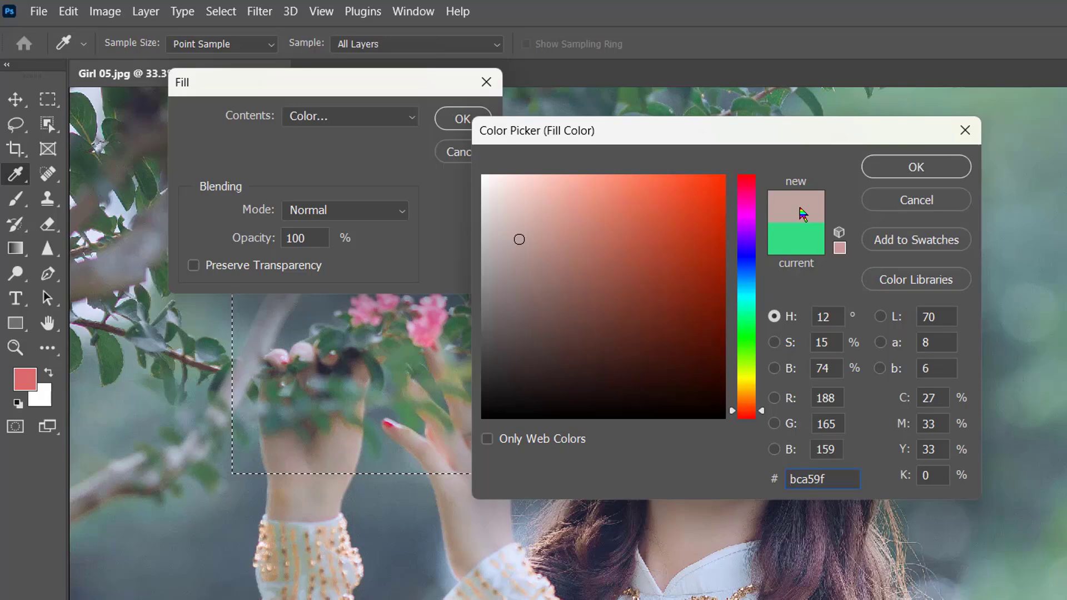
click(919, 170)
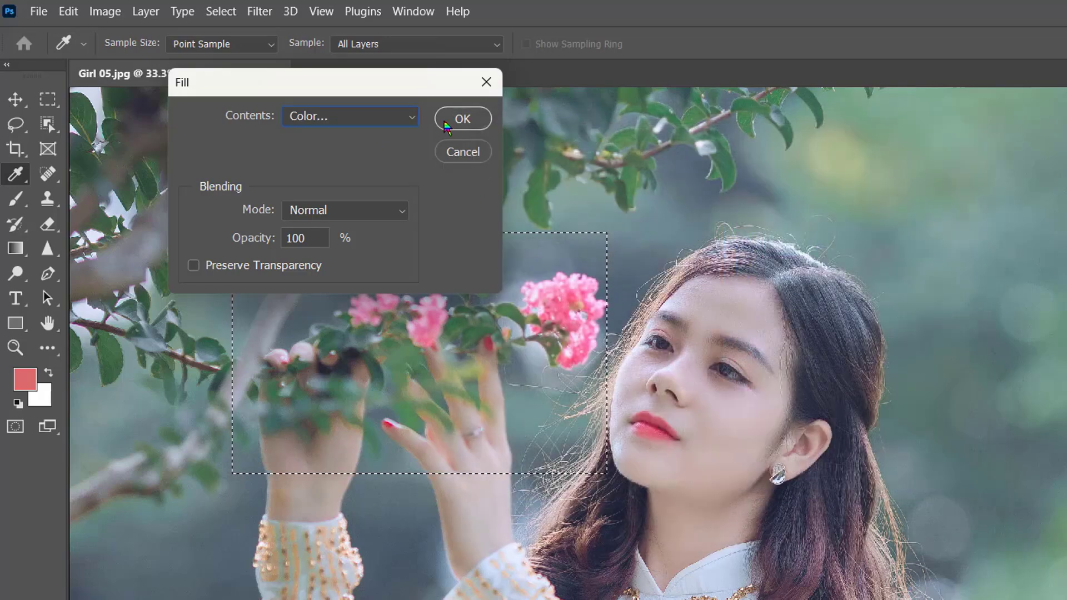
click(461, 118)
key(m)
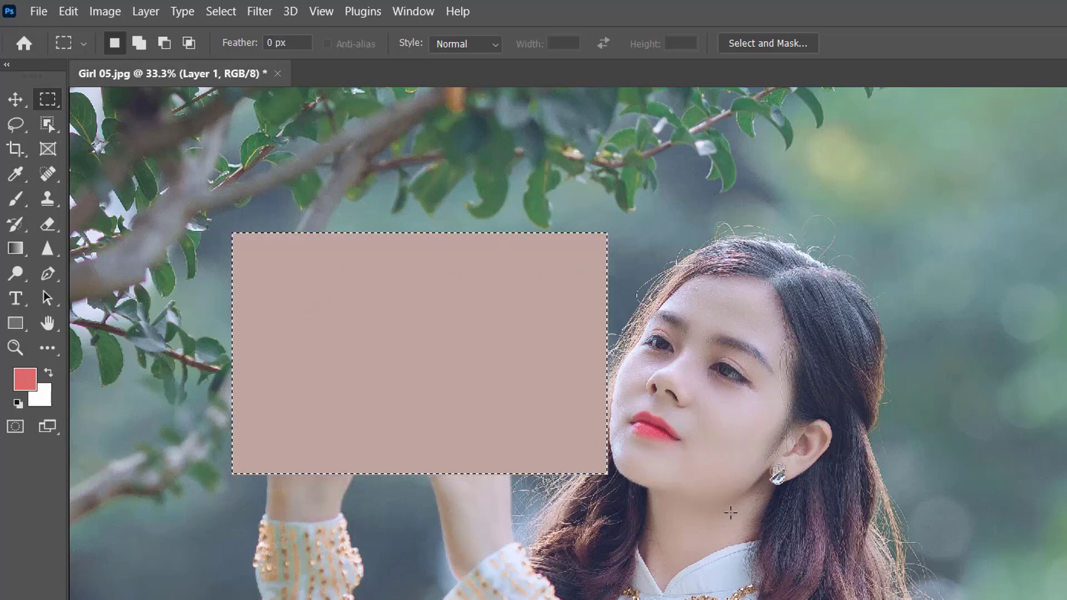
key(ctrl+z)
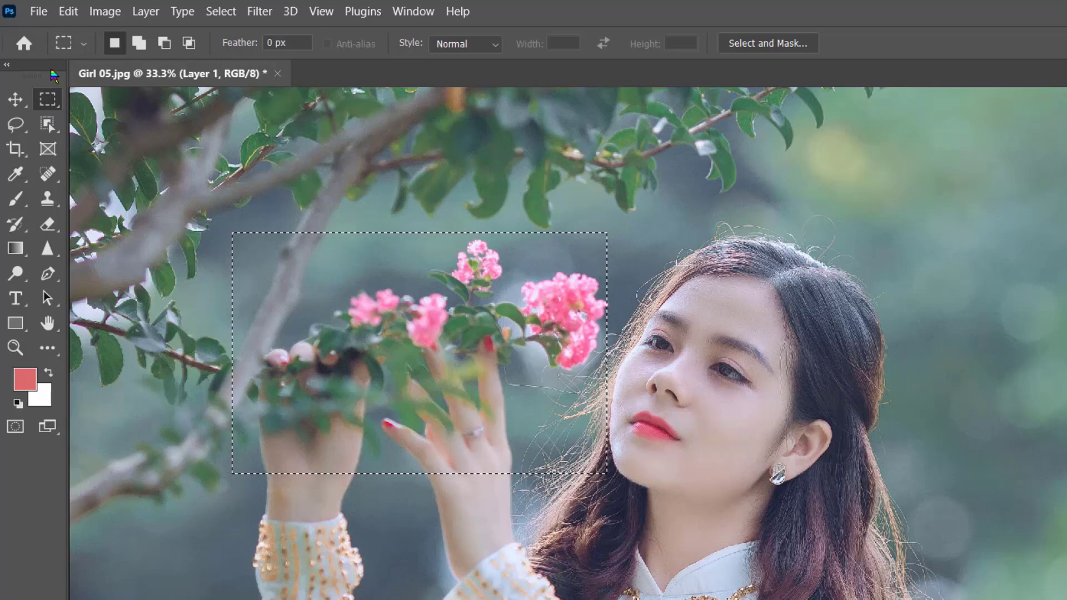
click(77, 18)
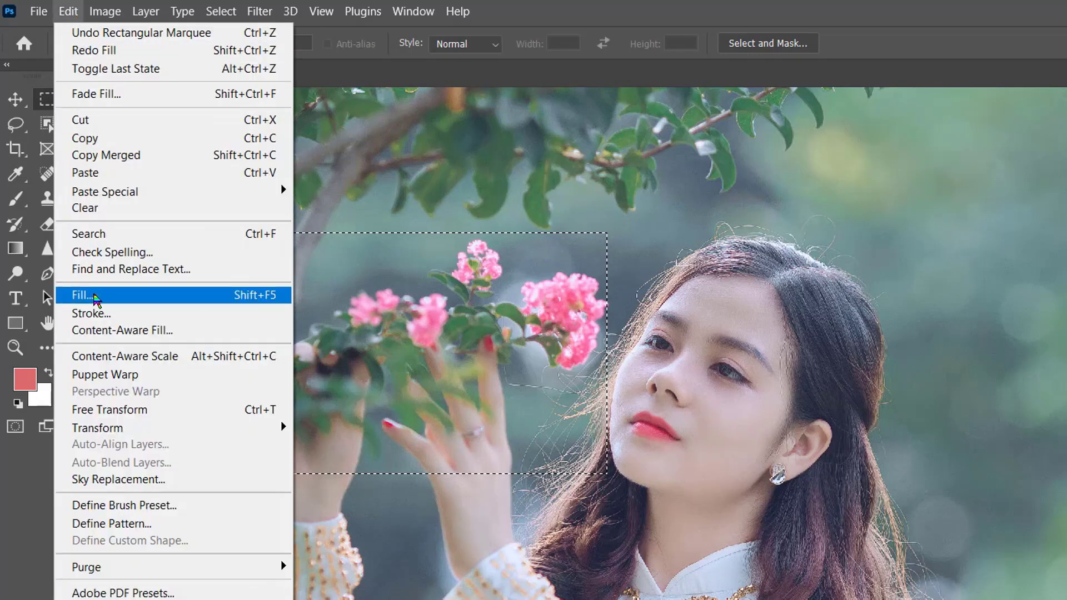
click(95, 298)
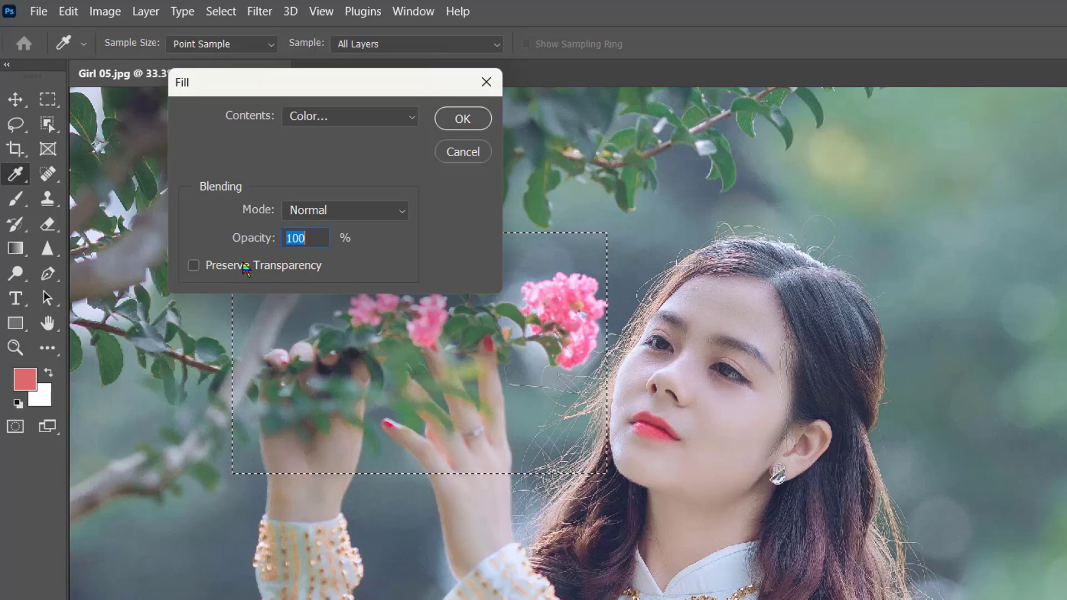
click(194, 265)
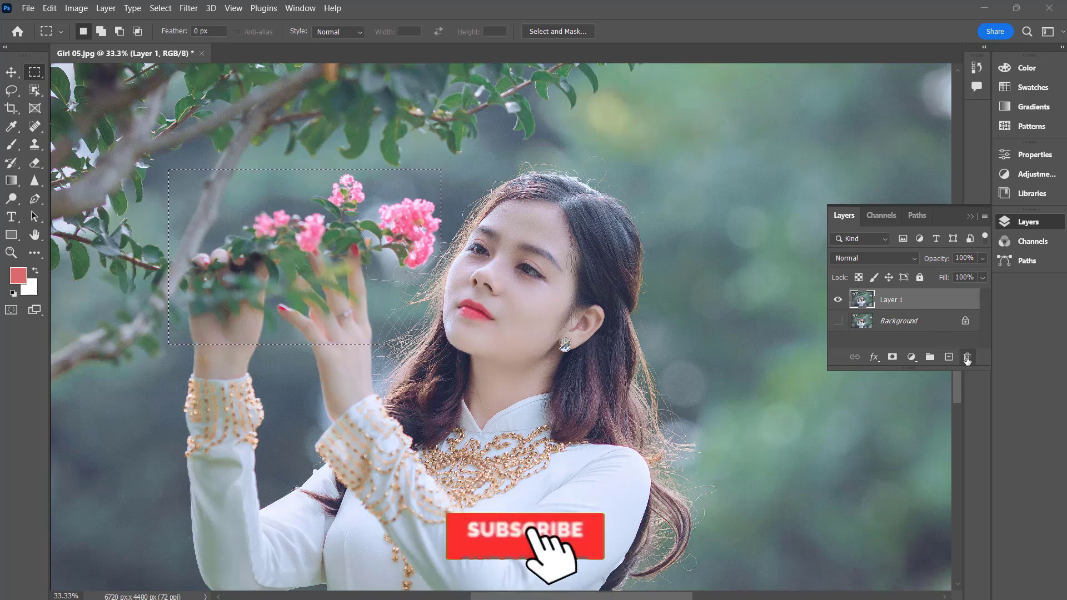
click(967, 357)
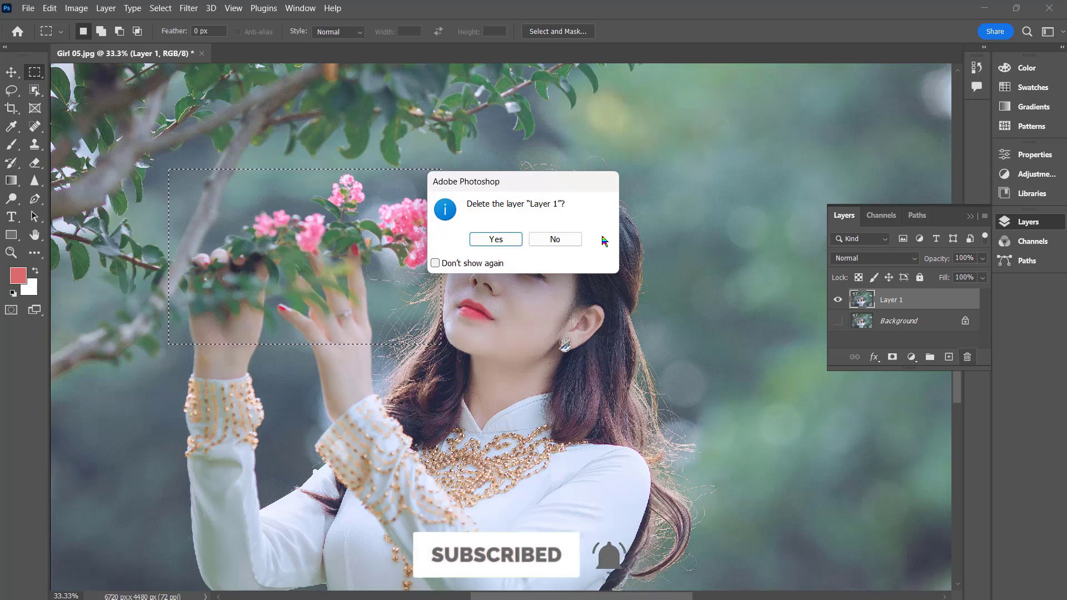
click(574, 239)
Step: Remove the selection, add an empty layer above Layer 1, and hide and reshow Layer 1 to check the new layer's transparency
key(ctrl+d)
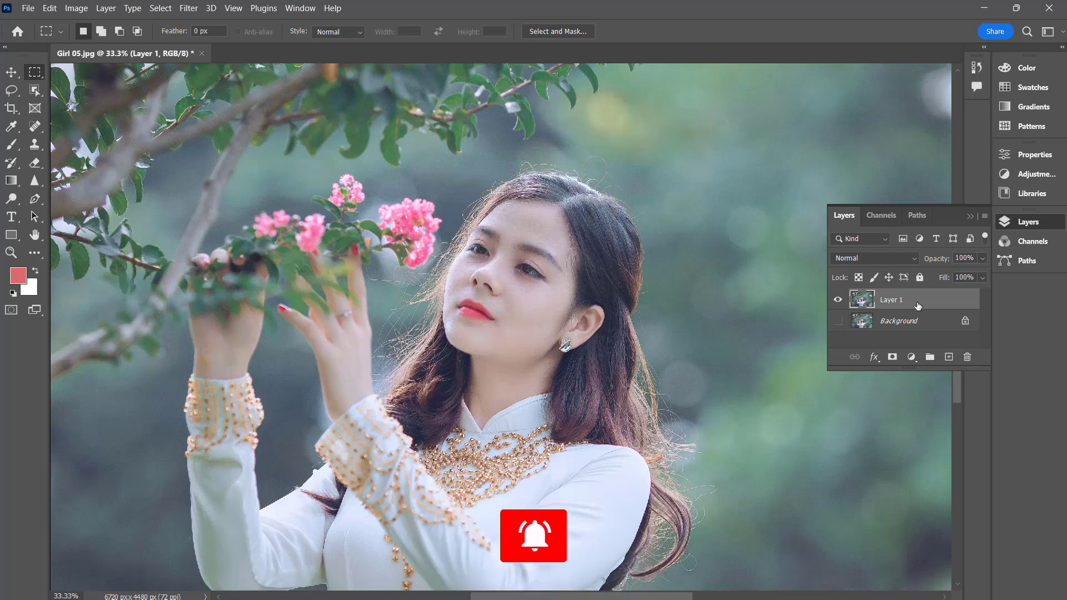
click(948, 357)
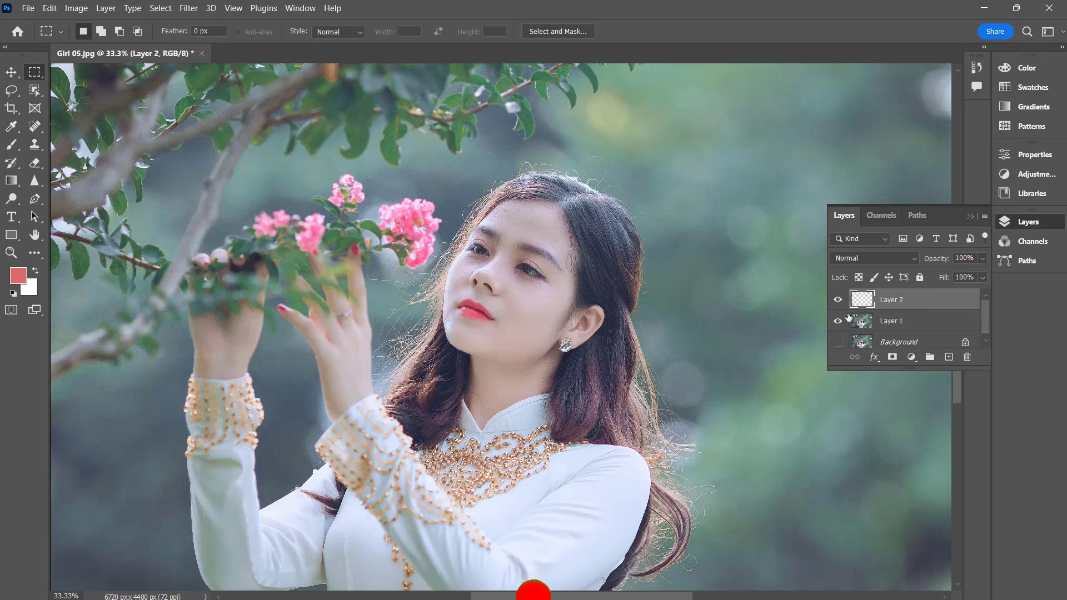
click(840, 322)
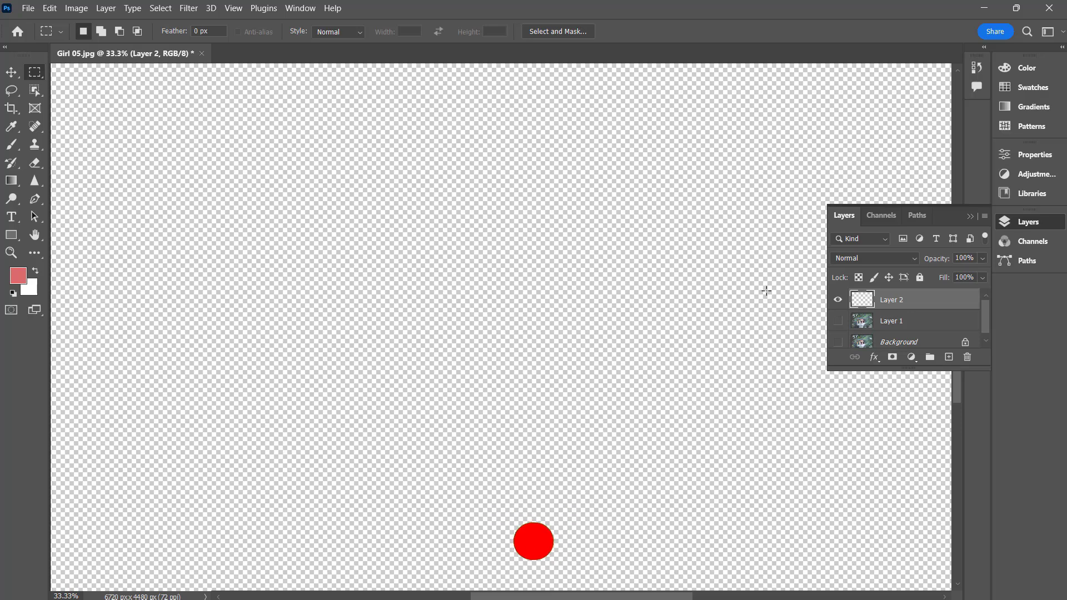
click(837, 321)
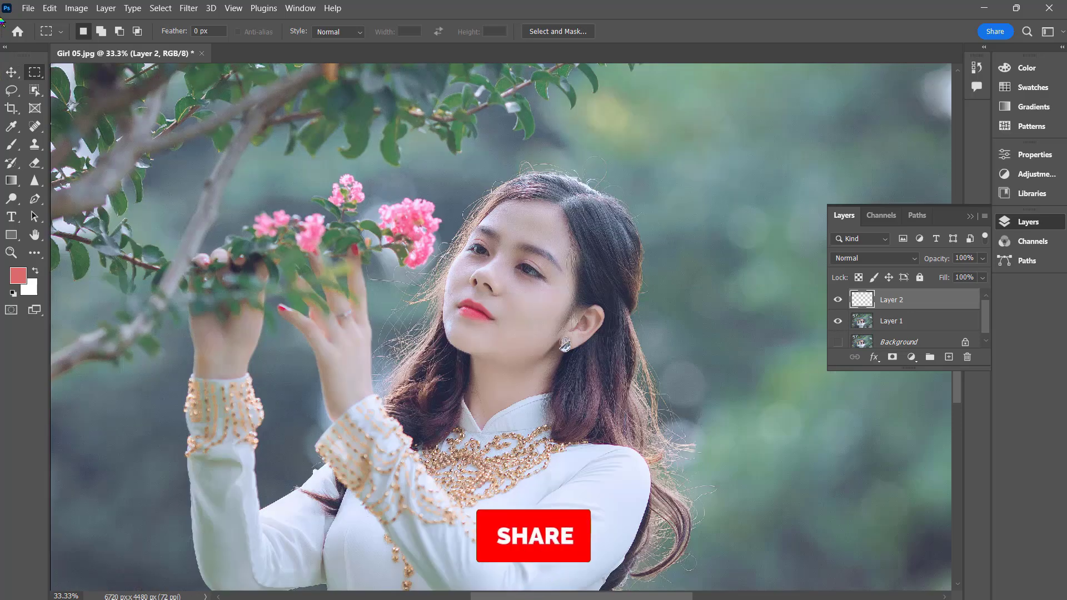
Step: Fill the empty Layer 2 with the foreground color in Normal mode at 100% opacity with Preserve Transparency enabled
click(54, 9)
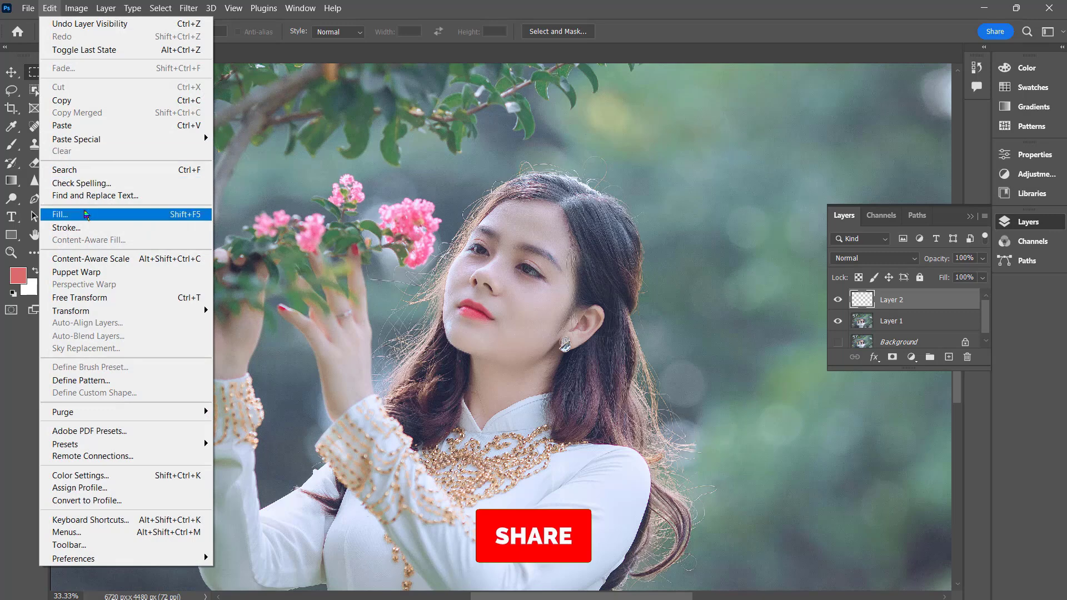
click(86, 214)
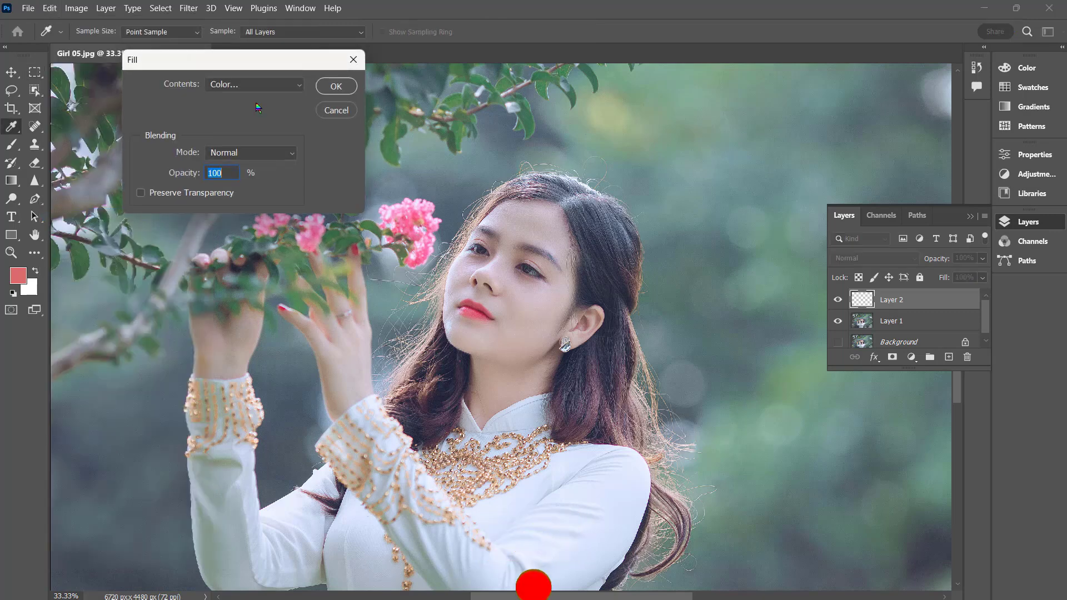
click(140, 193)
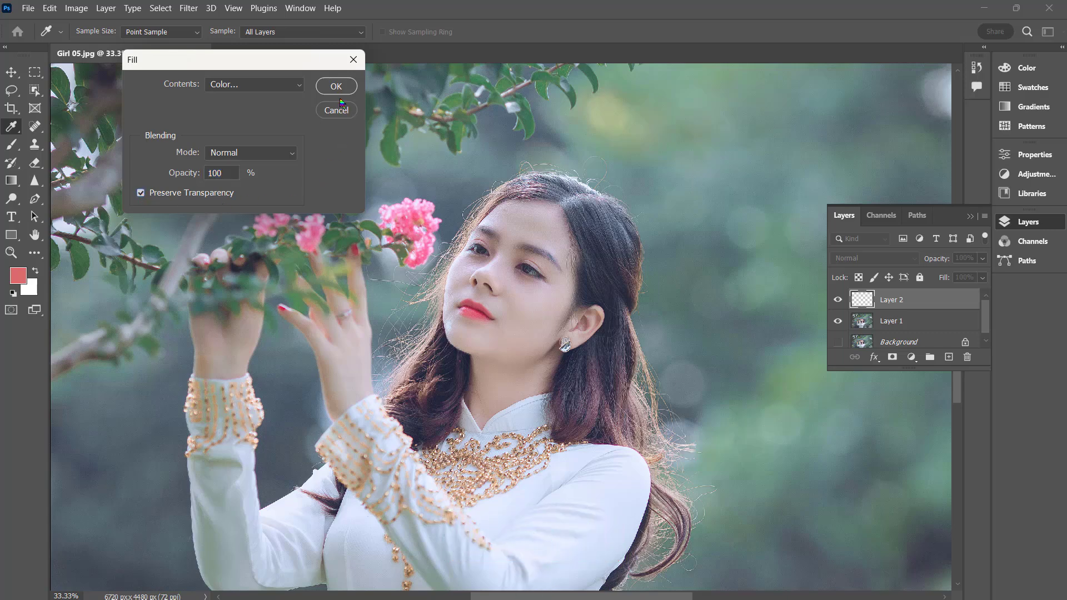
click(296, 88)
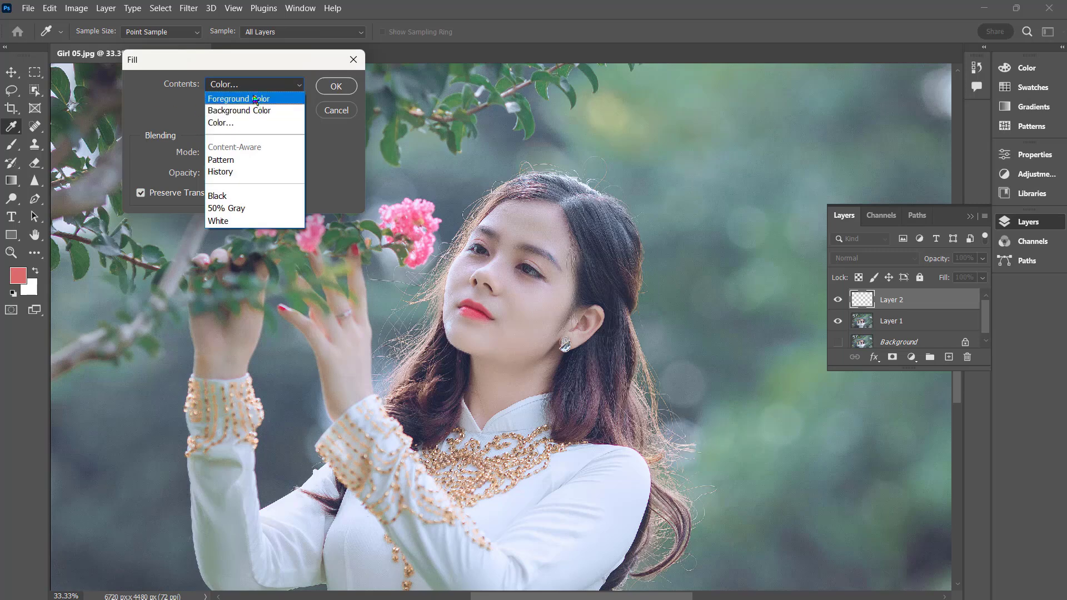
click(256, 99)
click(335, 87)
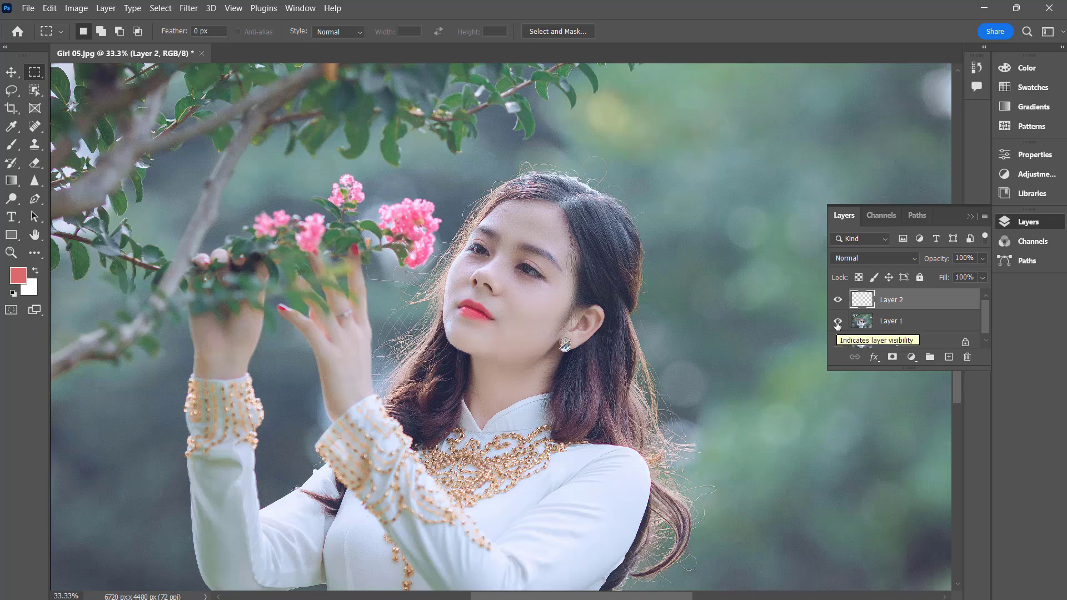
Step: Hide Layer 1 to inspect Layer 2 on its own, show Layer 1 again, and delete Layer 2
click(837, 322)
click(838, 342)
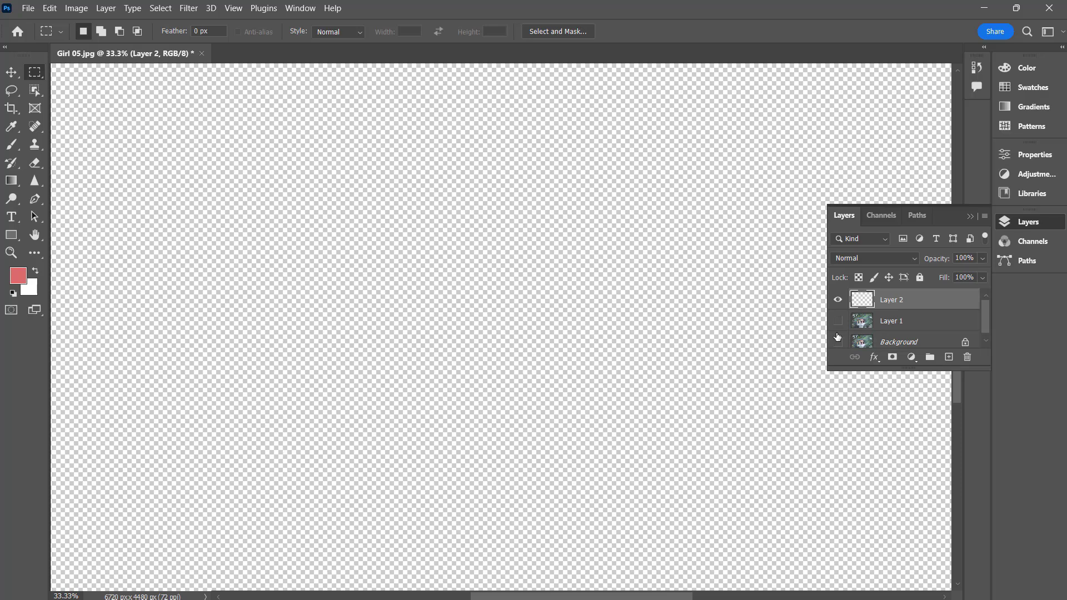
click(838, 321)
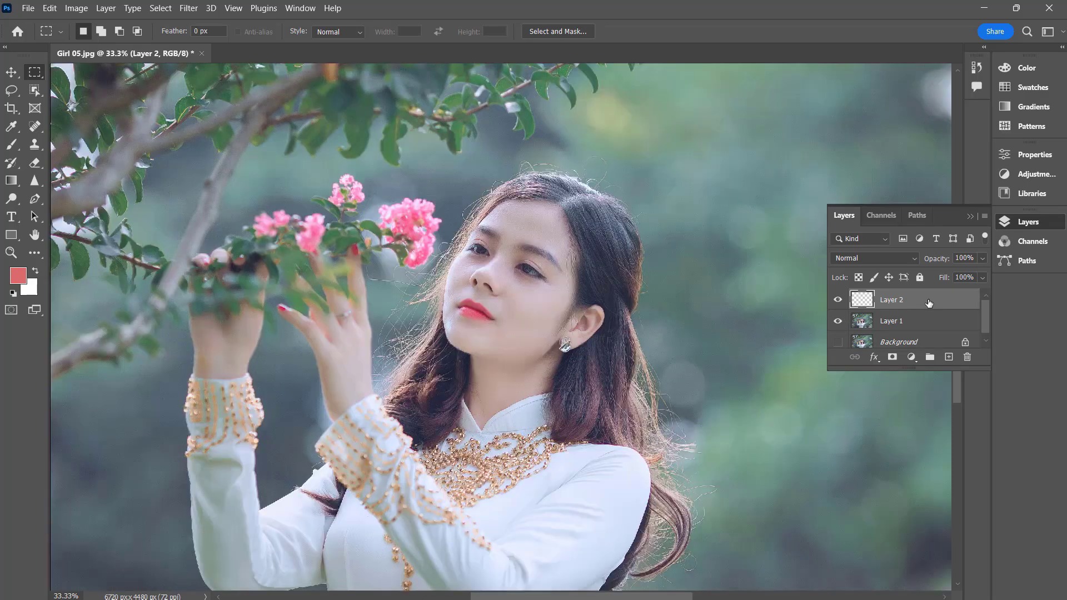
key(Delete)
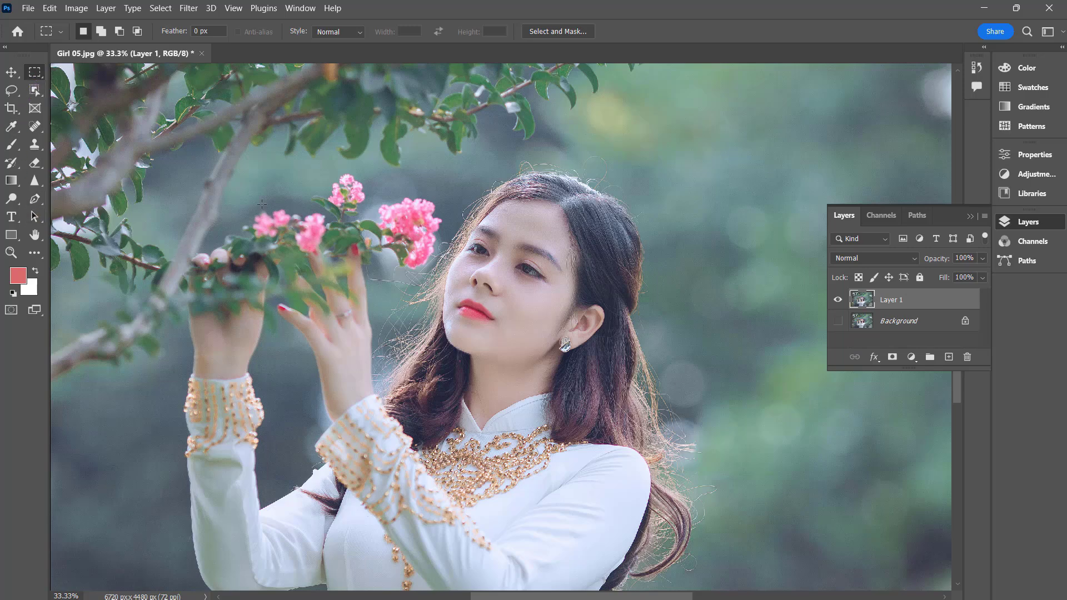
Step: Copy a rectangular area around the woman's face onto a new layer and move the copy over the flowers and hands
drag(403, 171, 656, 364)
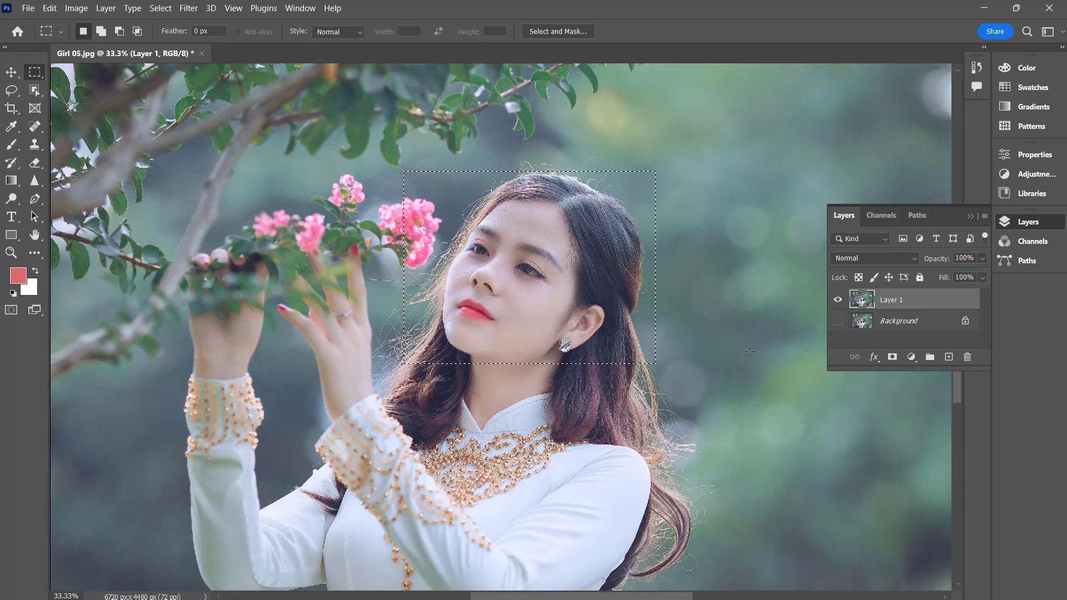
key(ctrl+c)
key(ctrl+v)
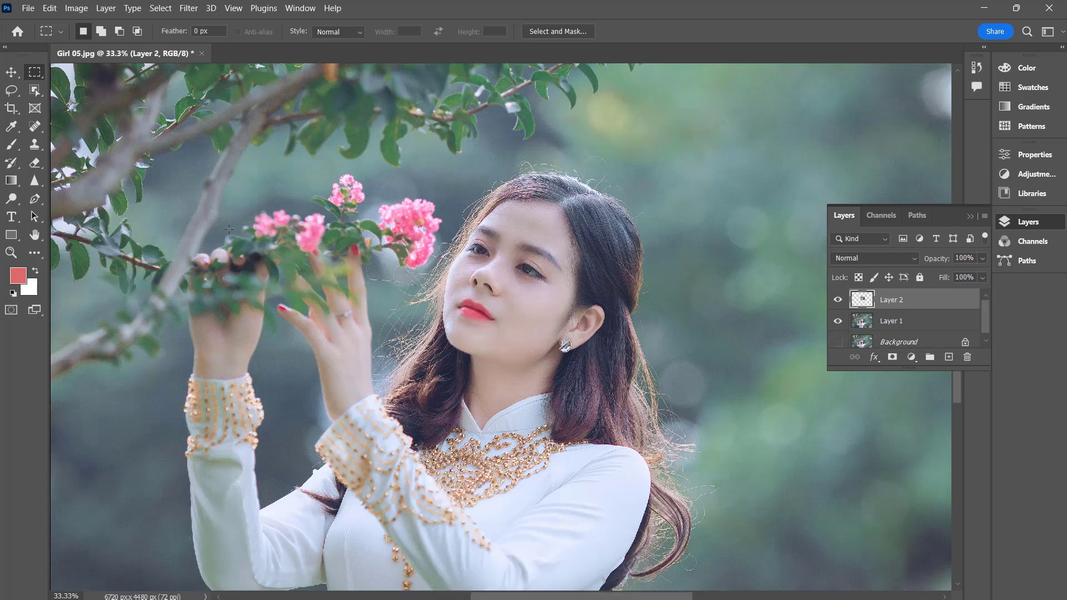
key(v)
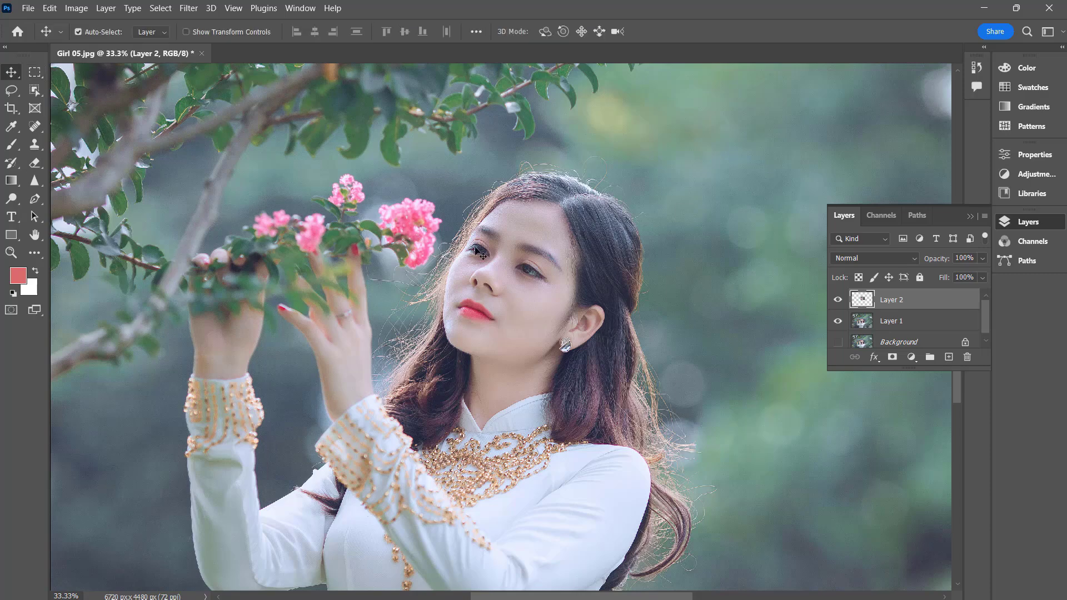
drag(546, 286, 282, 265)
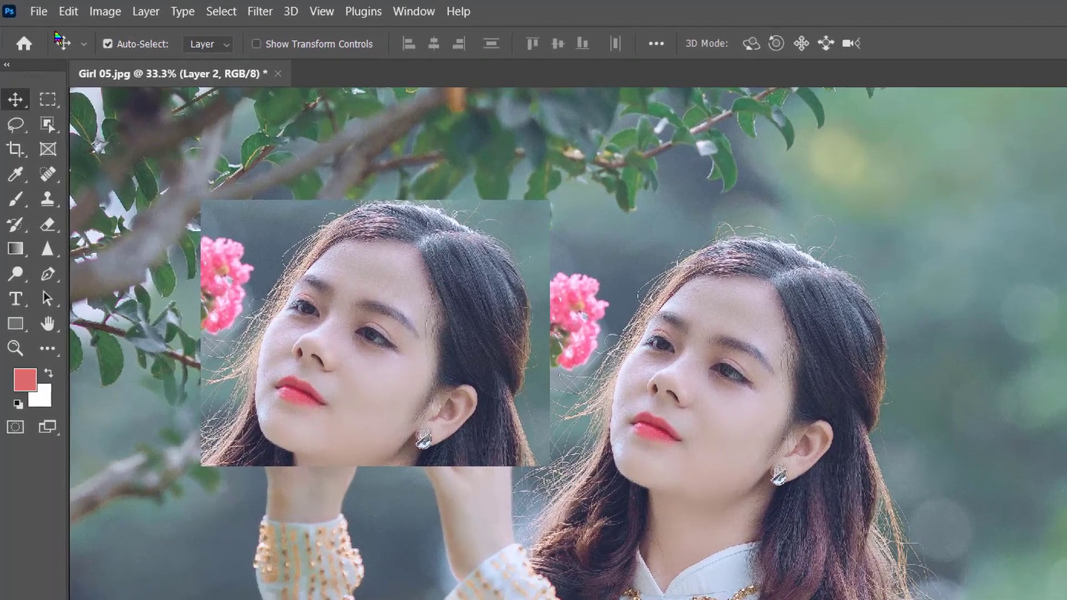
Step: Fill the copied face layer with the foreground color in Normal mode at 100% opacity with Preserve Transparency enabled, and remove that layer
click(69, 12)
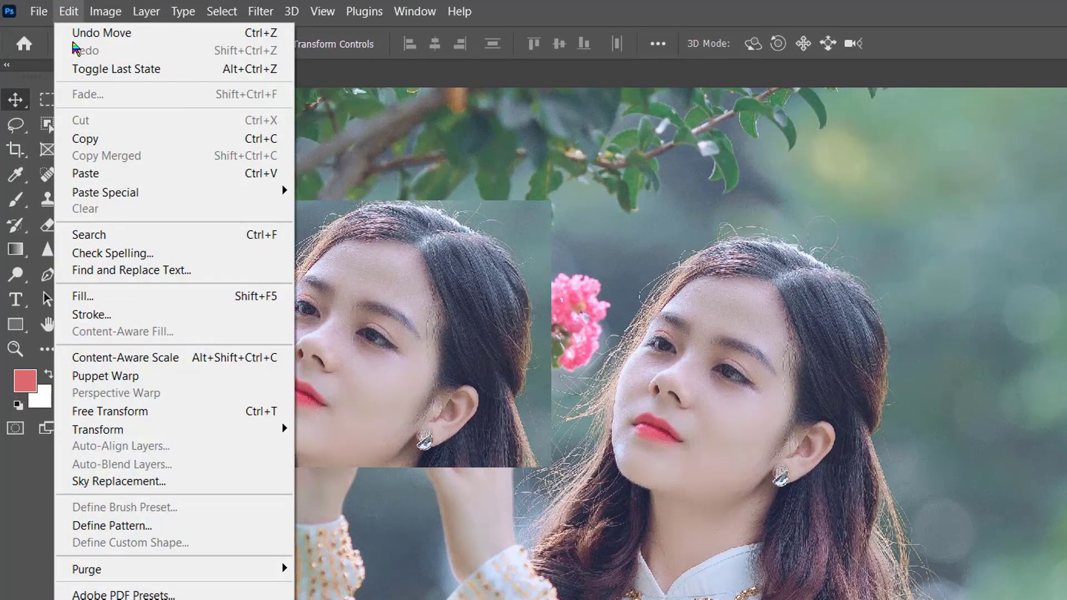
click(106, 294)
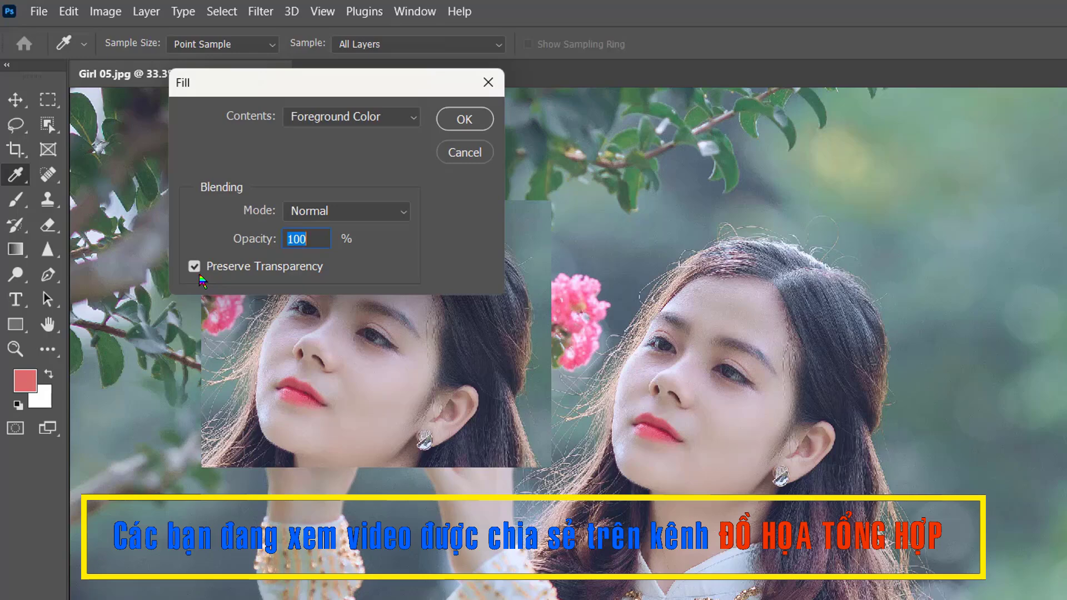
click(465, 119)
key(v)
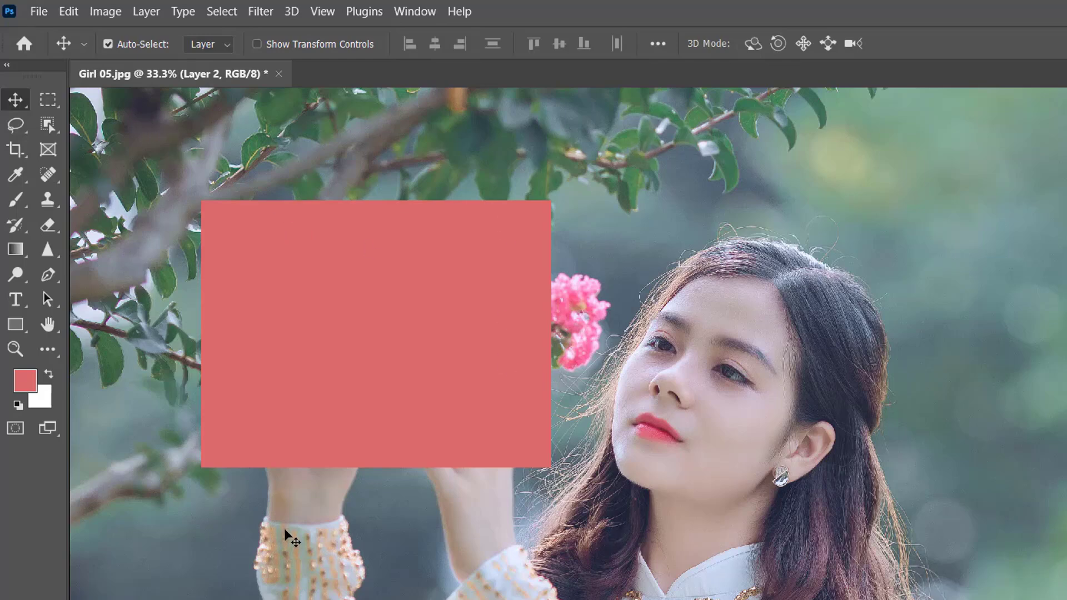
key(ctrl+alt+g)
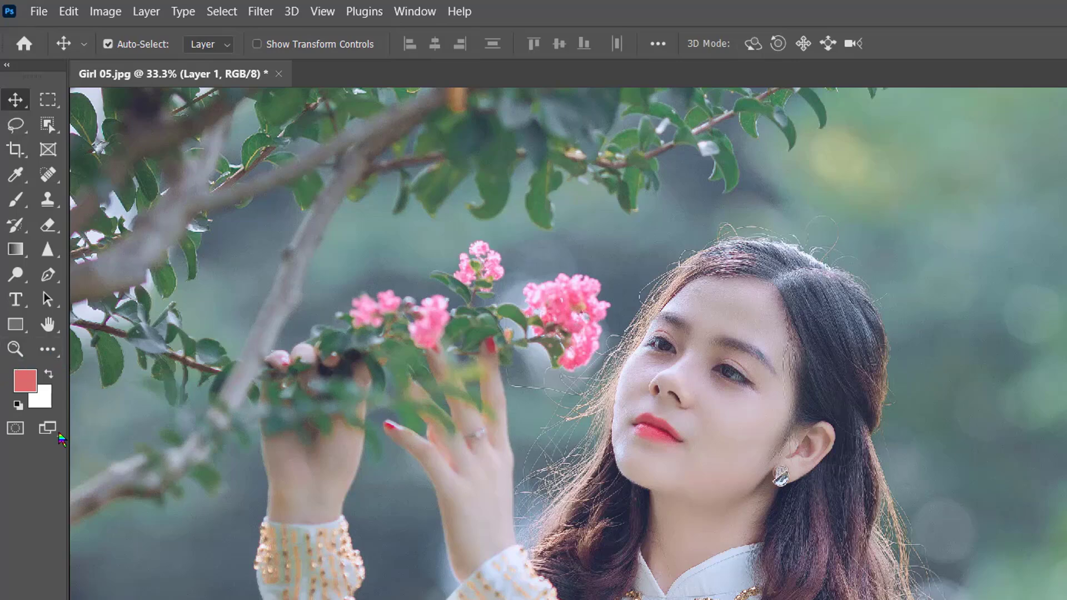
Step: Reset the foreground and background colors to their defaults and set the foreground color to green #26e926
click(18, 405)
click(28, 385)
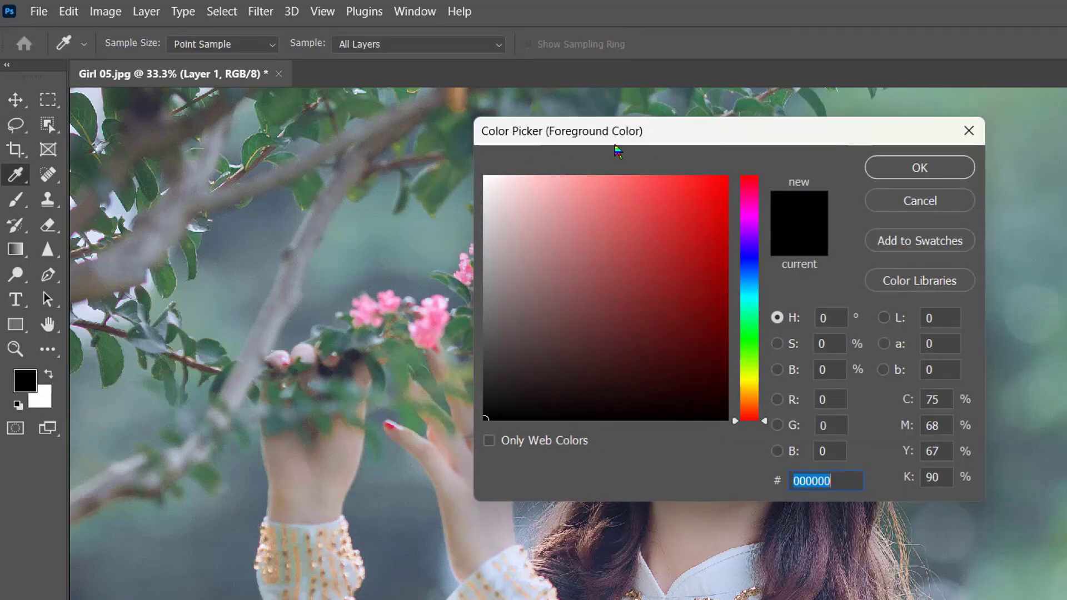
click(750, 339)
click(689, 197)
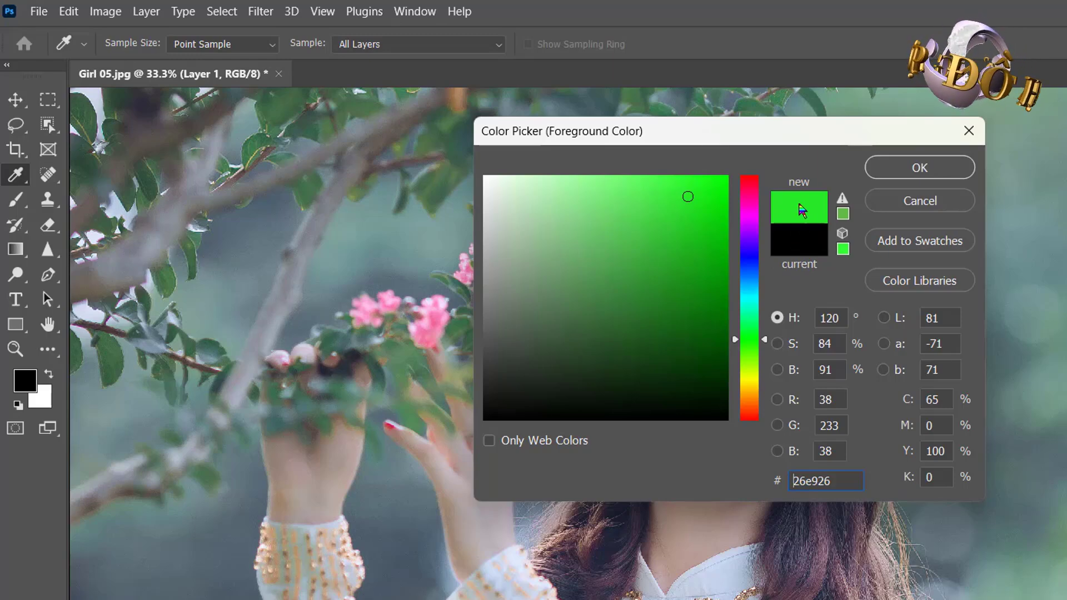
click(920, 168)
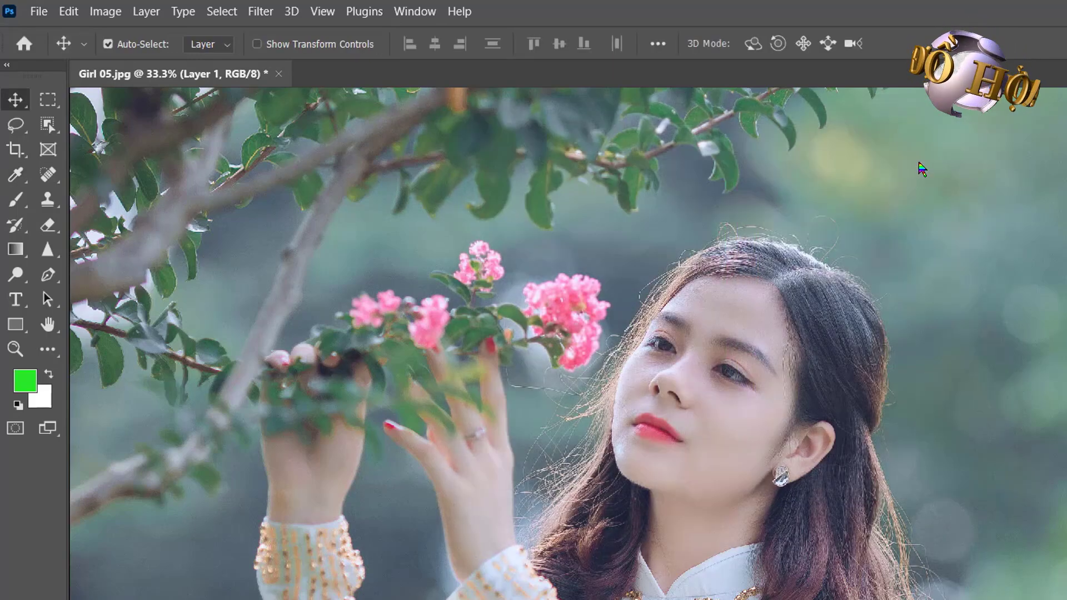
Step: Set the background color to pinkish red #e84862
click(48, 403)
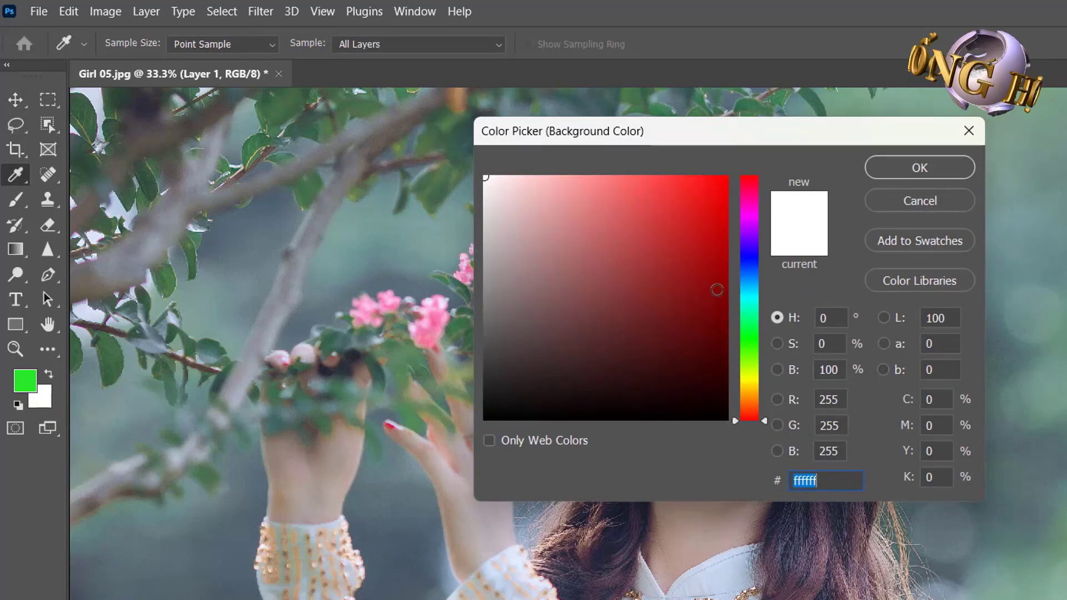
click(750, 410)
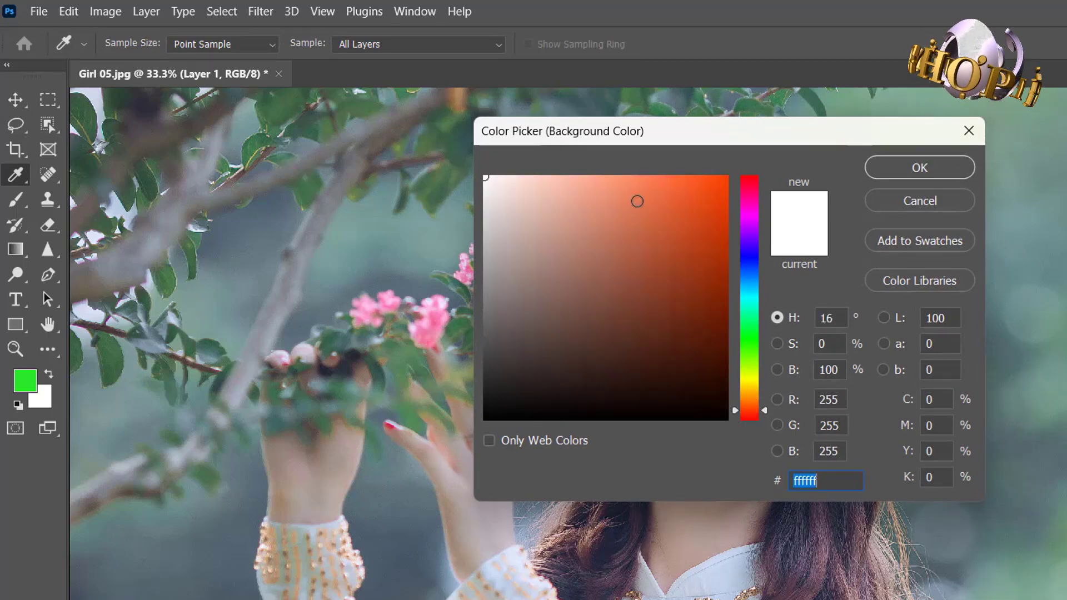
click(653, 198)
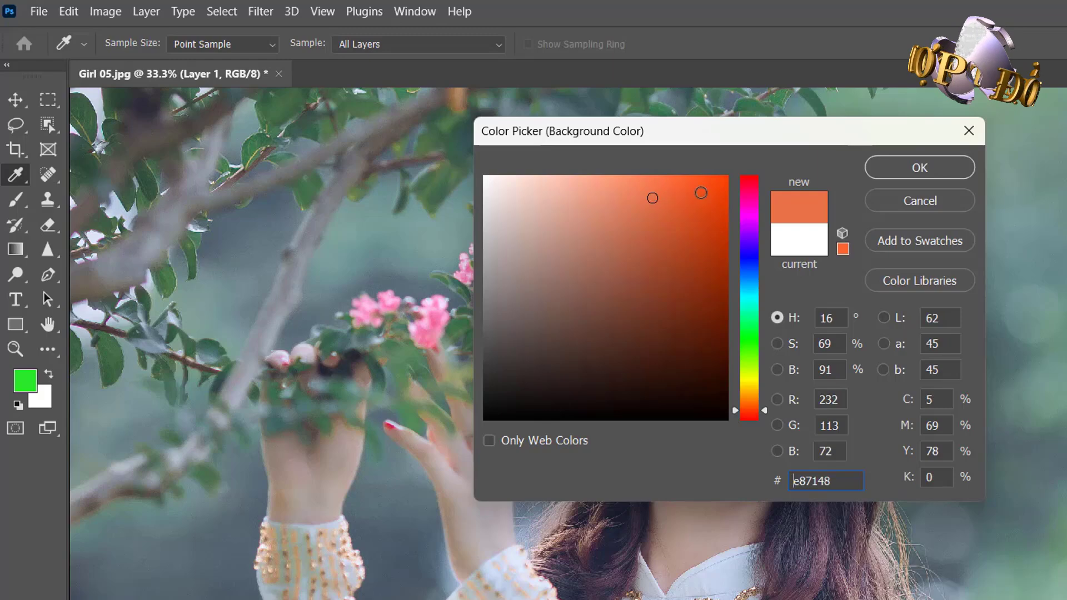
click(748, 184)
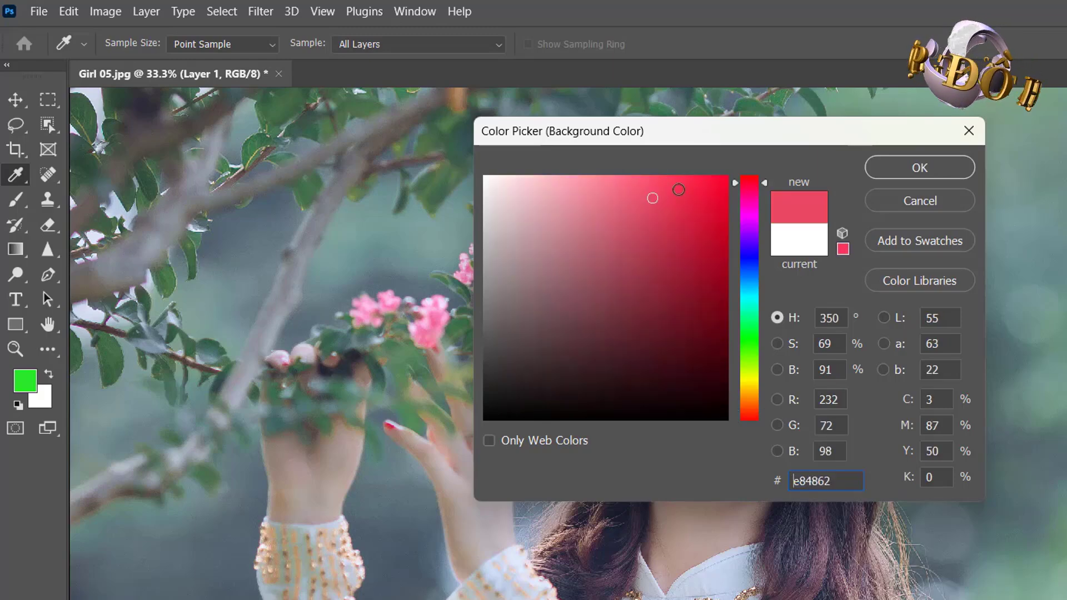
click(909, 168)
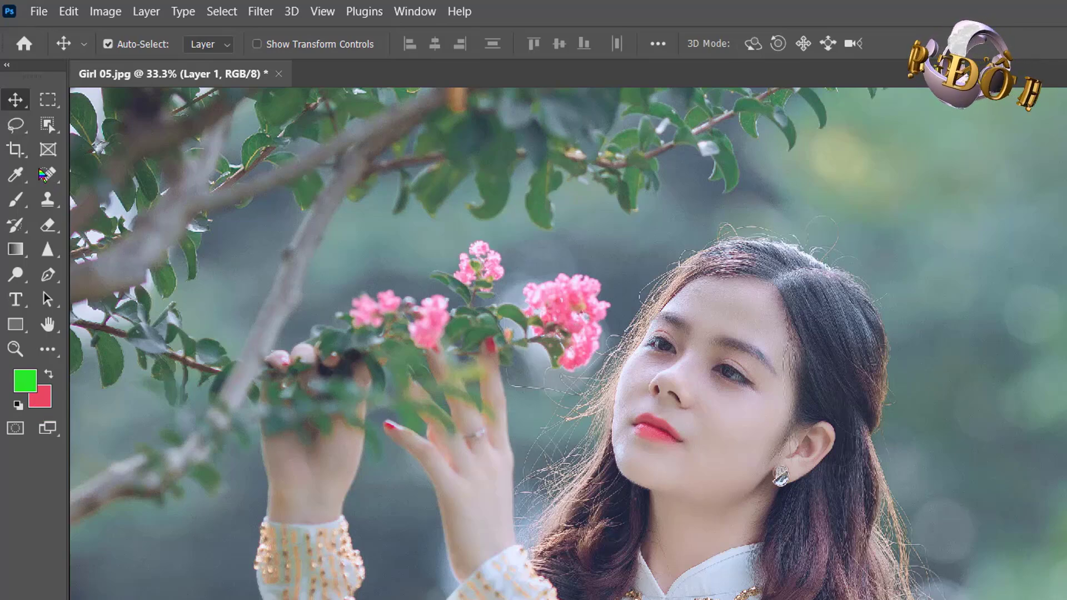
Step: Select a rectangular area covering the flowers, hands and part of the woman's face, fill it with the foreground color, and remove the fill
click(49, 107)
drag(269, 216, 717, 500)
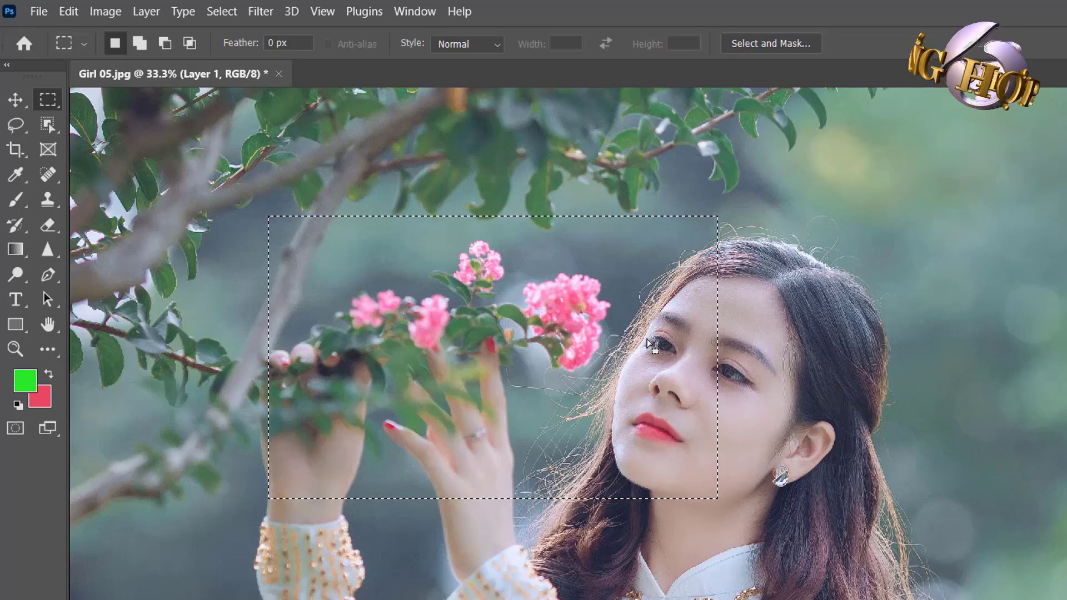
key(alt+BackSpace)
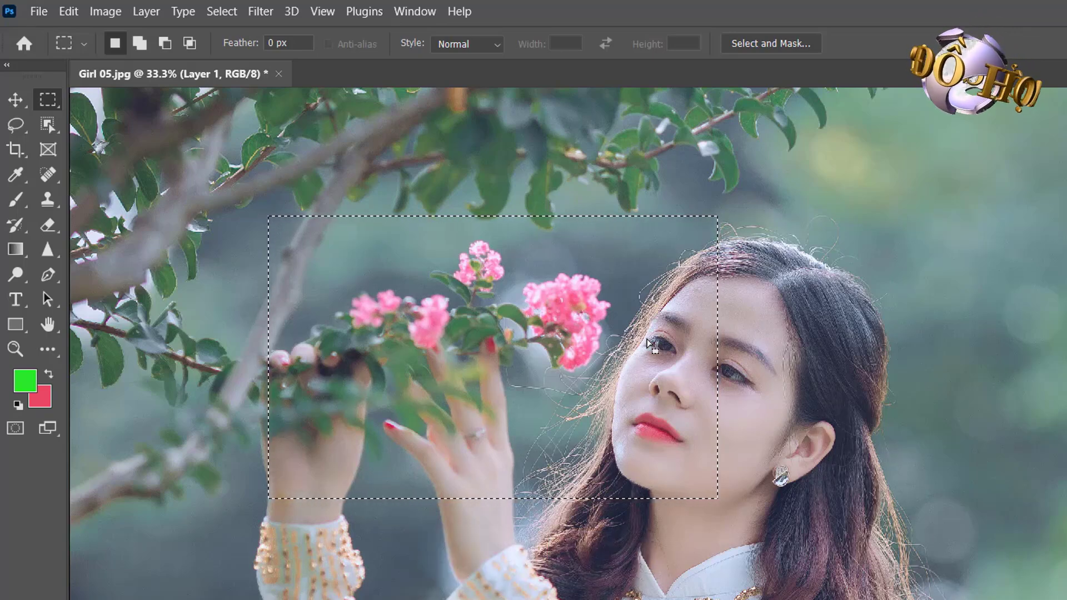
key(alt+BackSpace)
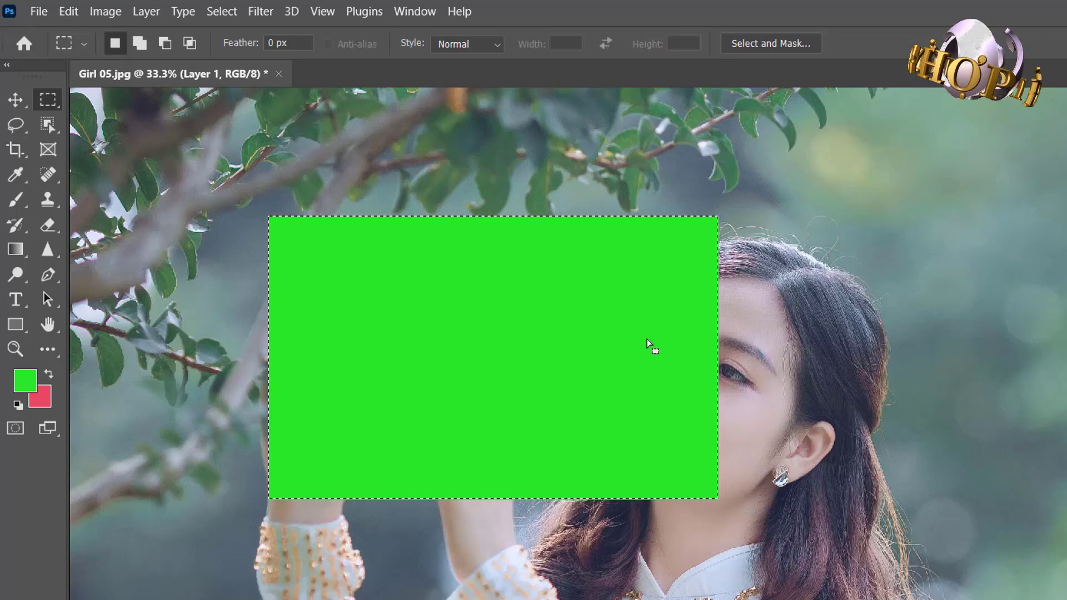
key(Delete)
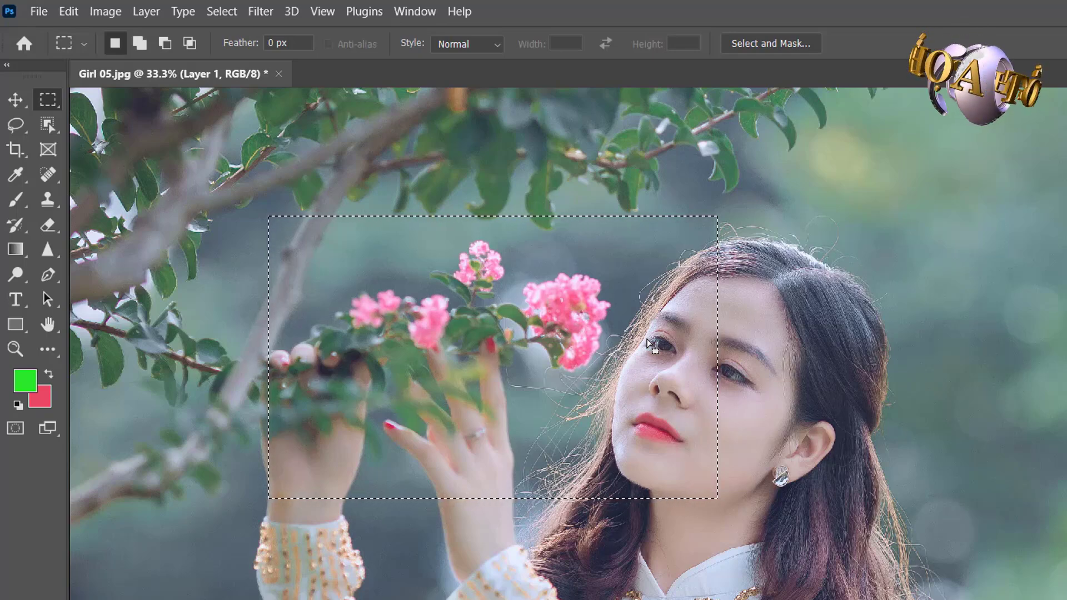
Step: Fill the rectangular selection with the background color, and remove the fill
key(ctrl+BackSpace)
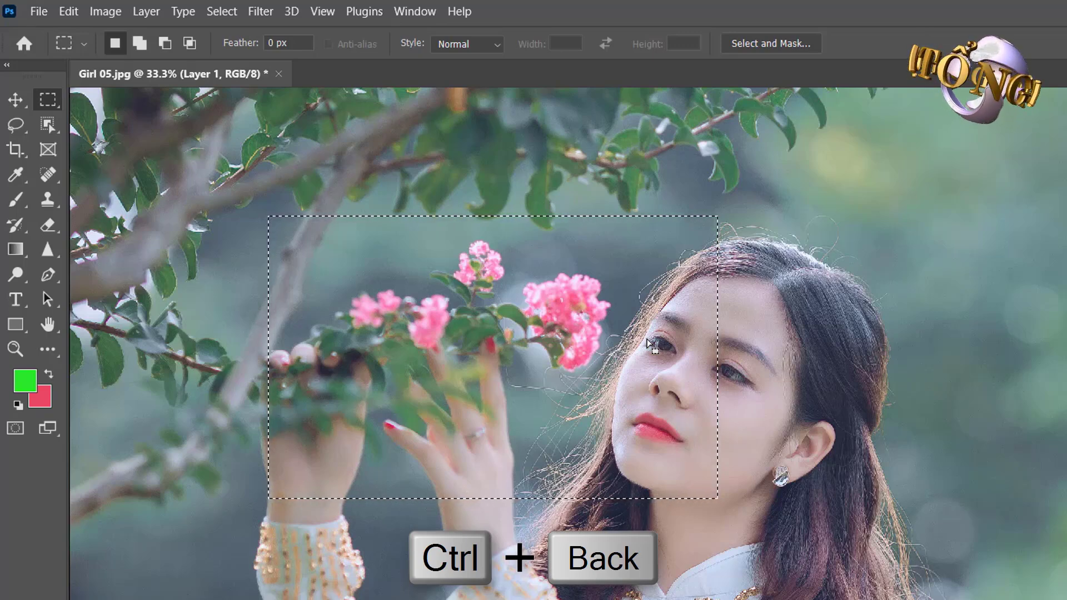
key(ctrl+BackSpace)
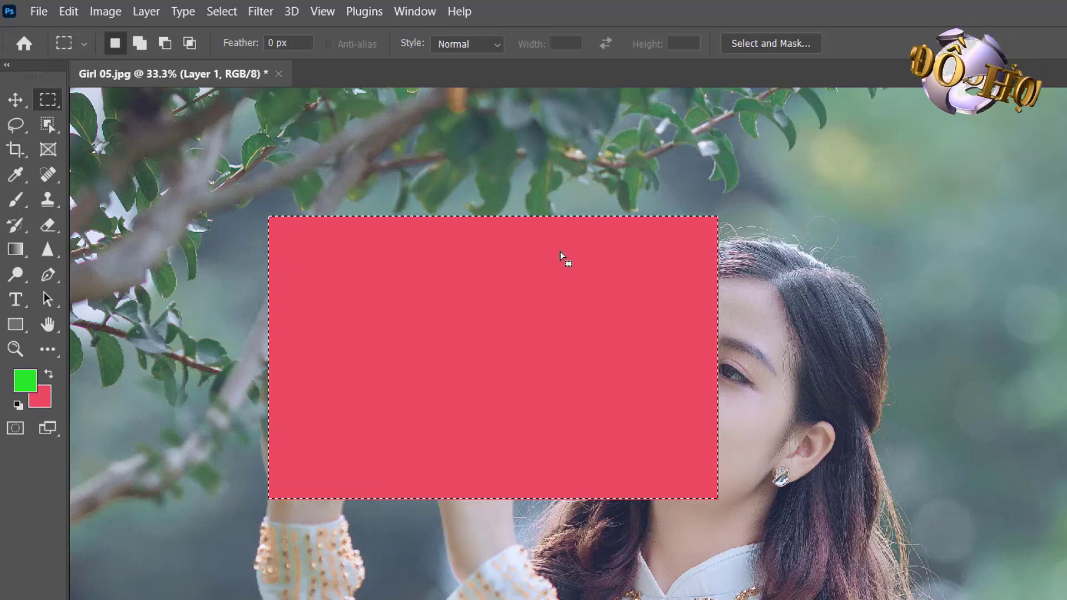
key(Delete)
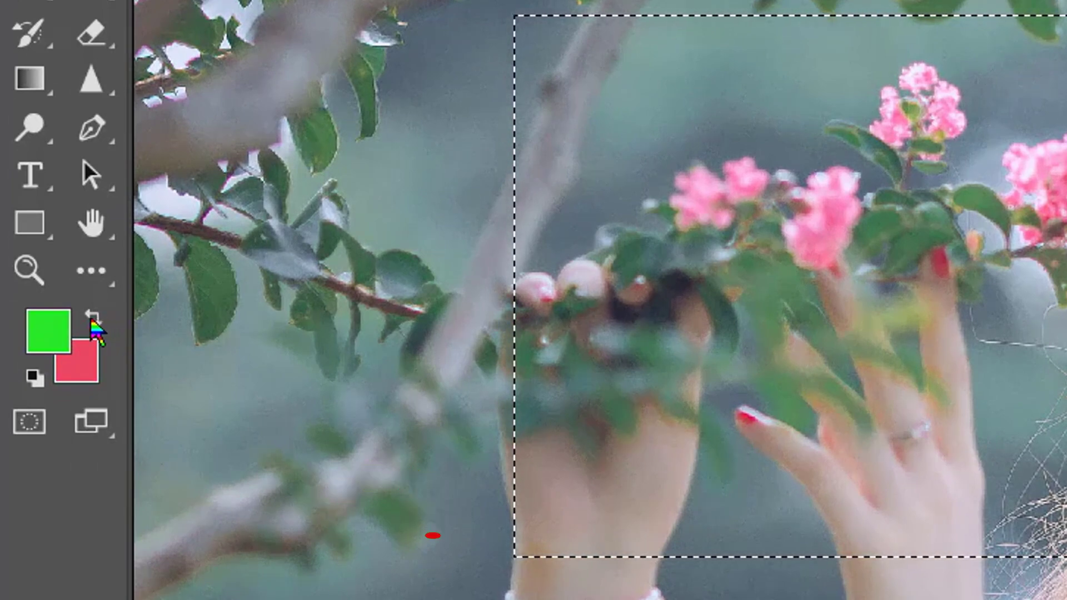
Step: Swap the foreground and background colors several times, and reset them to the default black and white
click(92, 322)
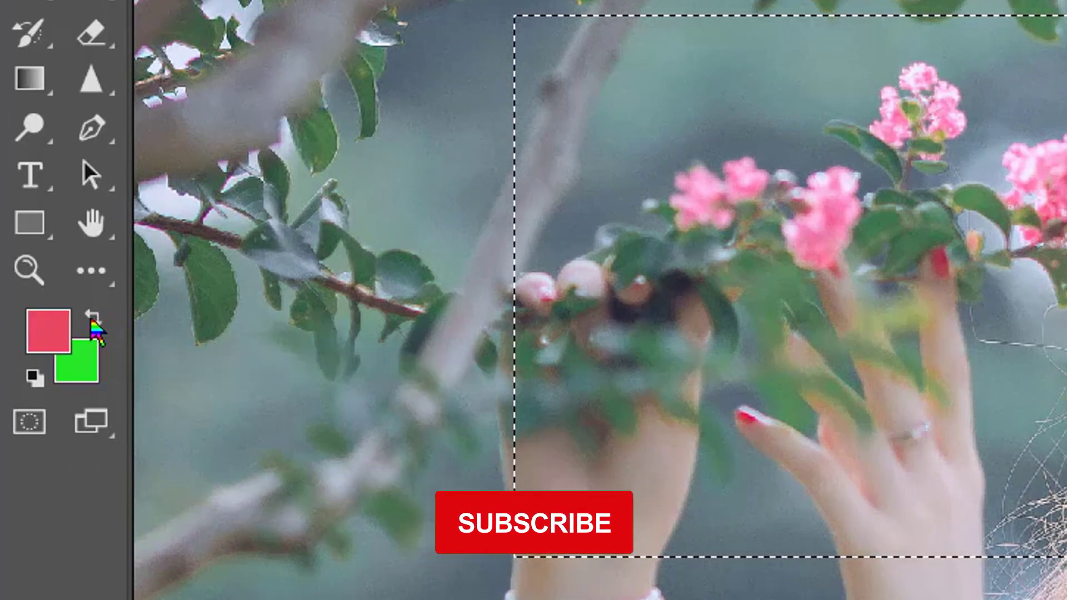
click(92, 324)
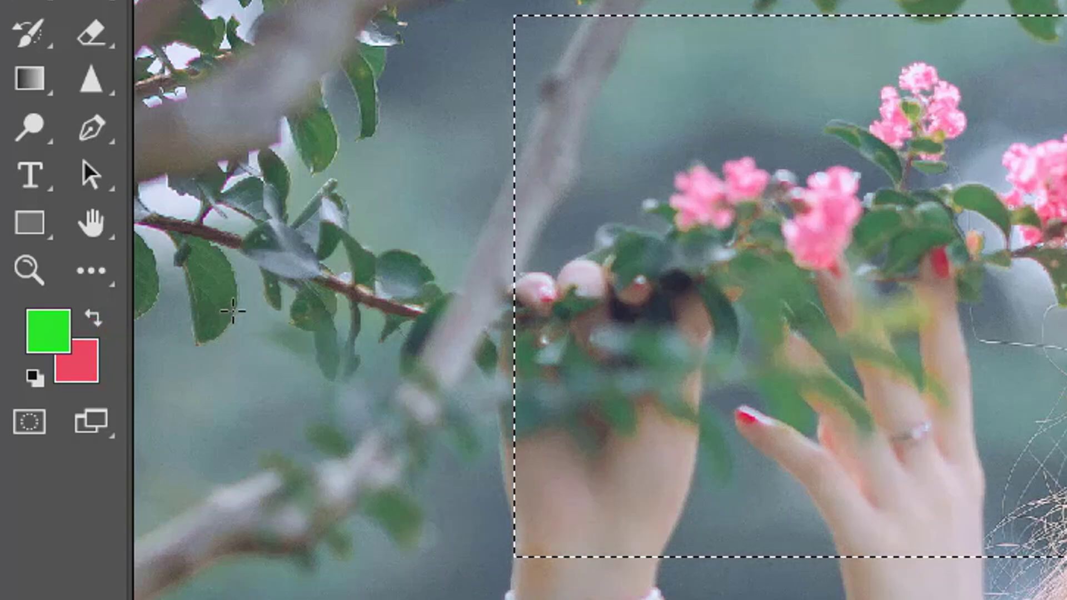
key(x)
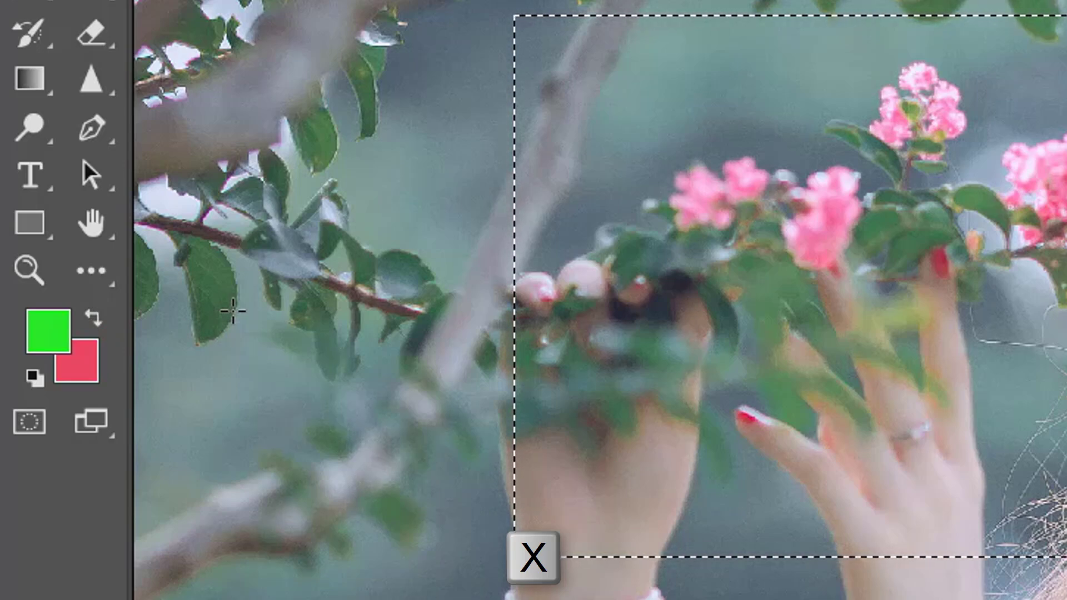
key(x)
key(x)
key(x)
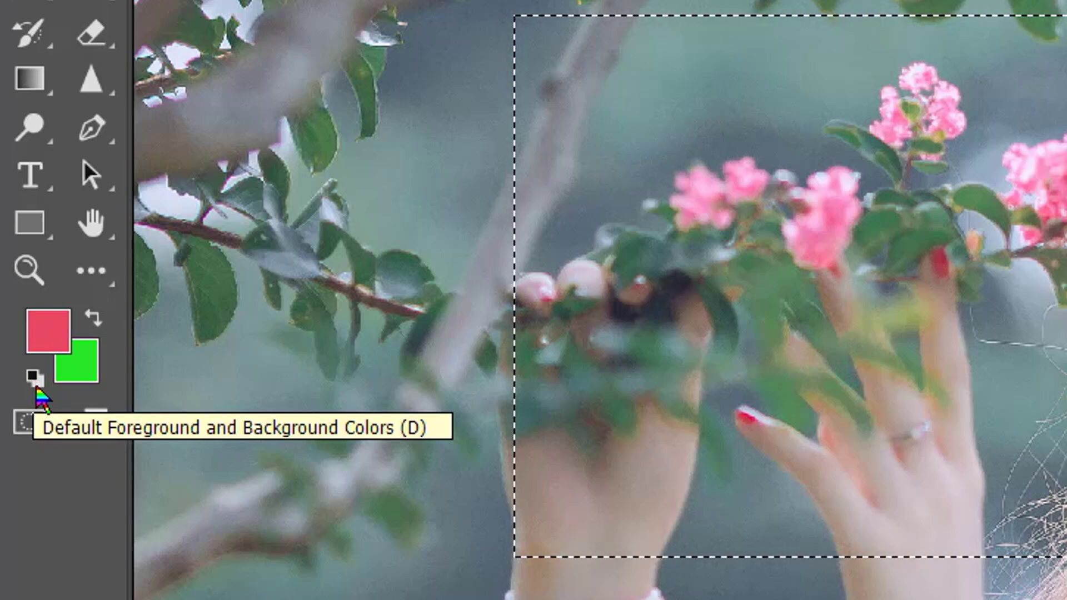
key(d)
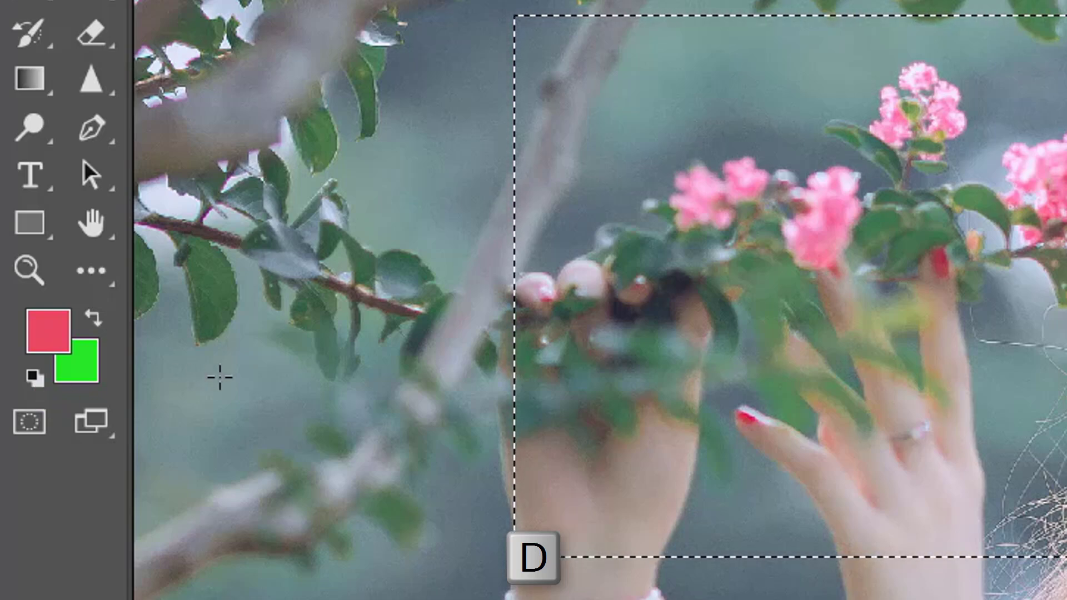
key(d)
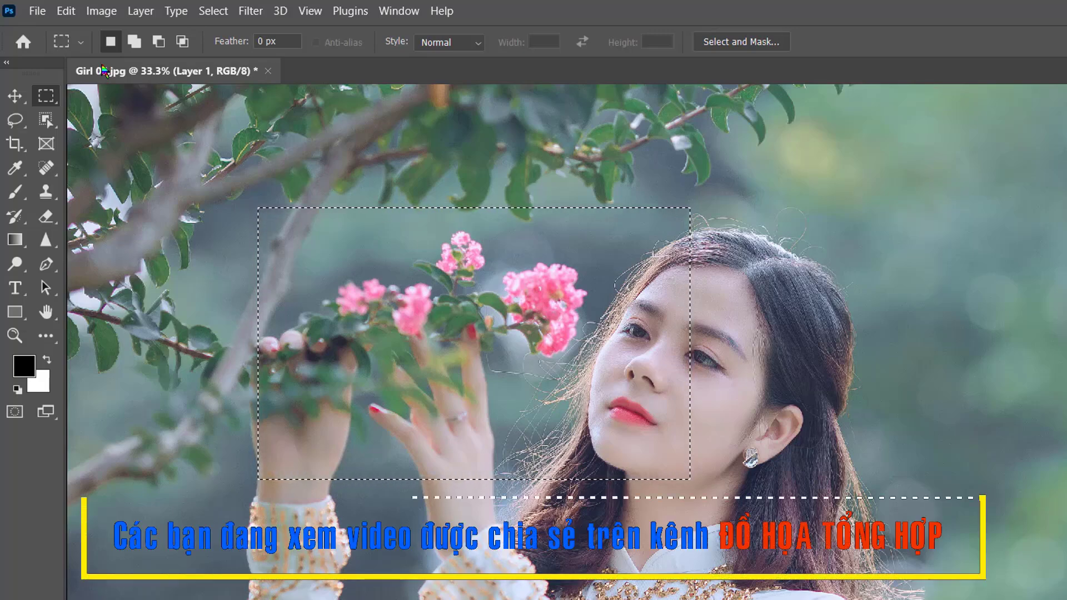
Step: Start a stroke along the rectangular selection and set its width to 20 px
click(68, 15)
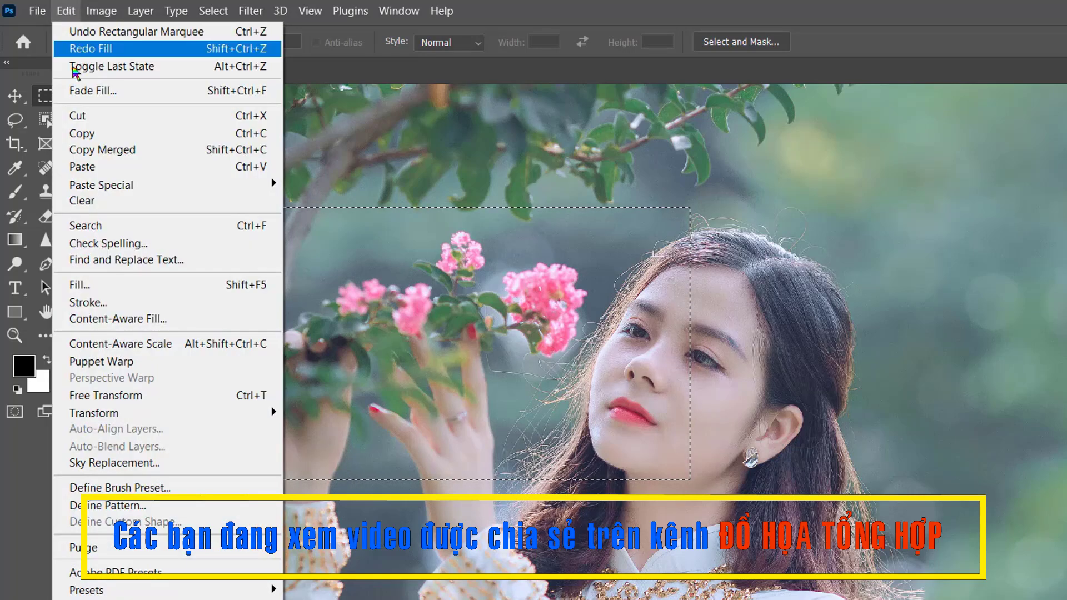
click(104, 304)
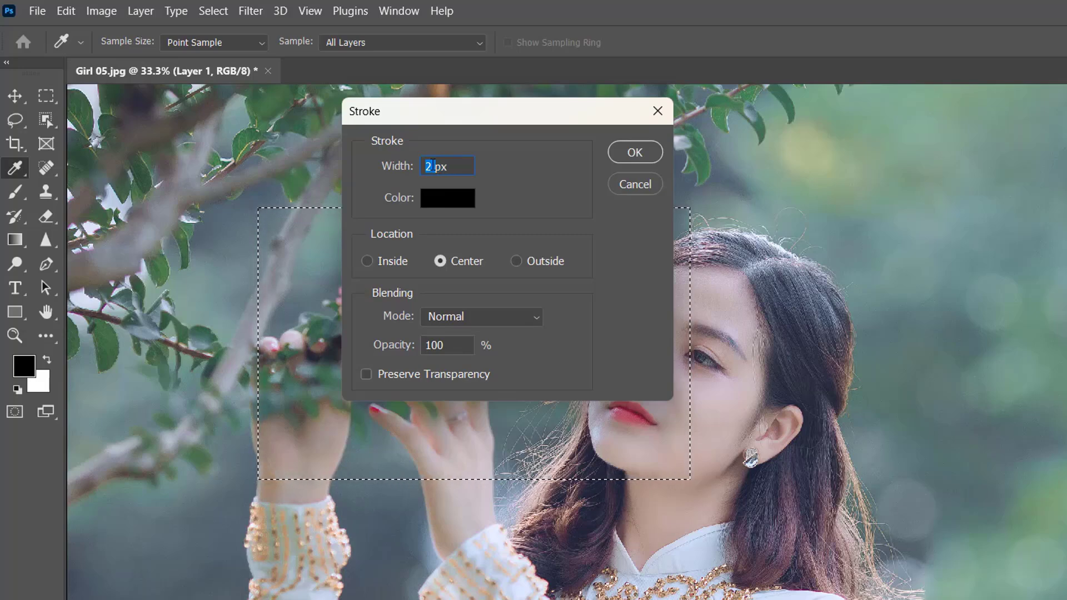
text(220)
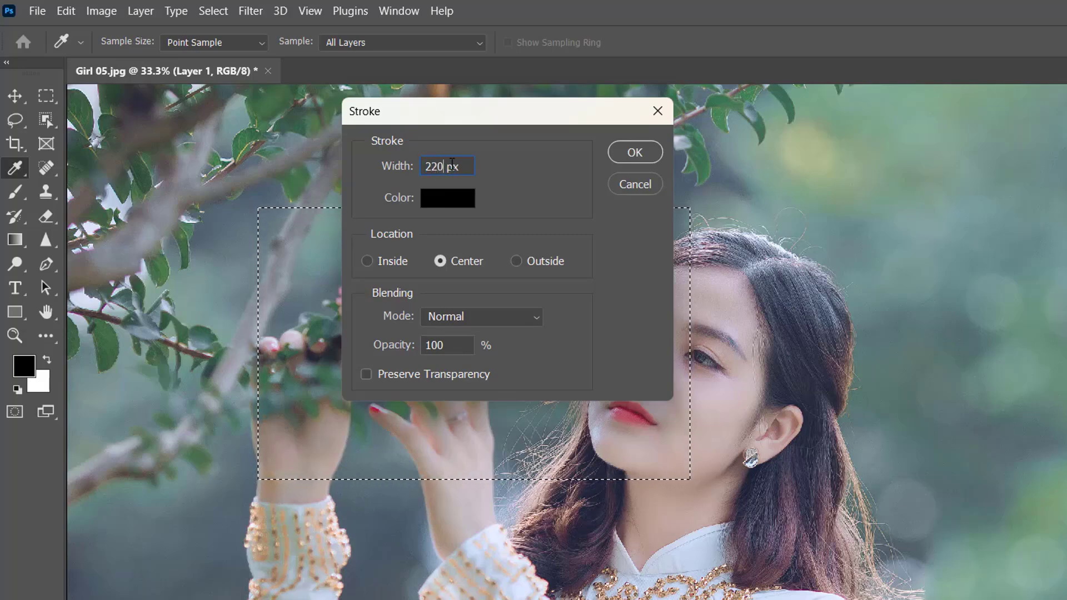
key(BackSpace)
key(BackSpace)
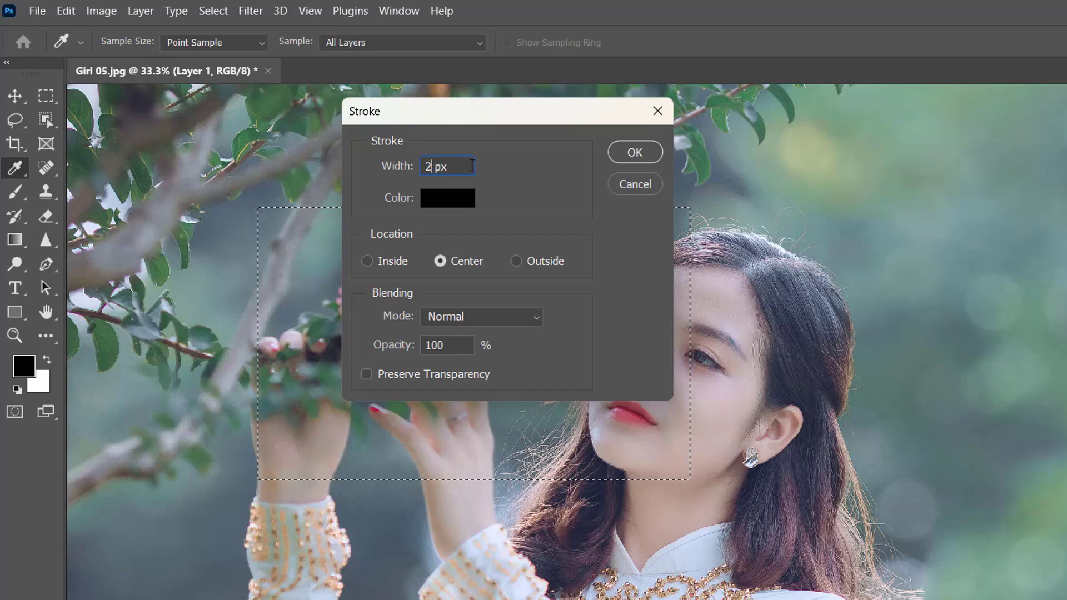
text(0)
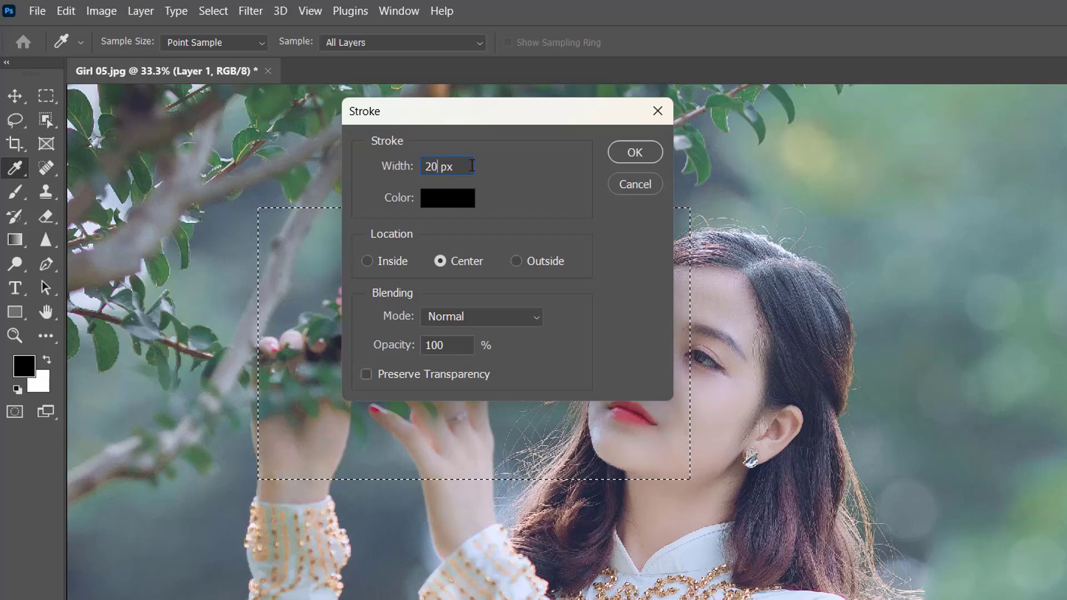
Step: Set the stroke color to red #f20808 and apply the stroke centered on the selection edge in Normal mode at 100% opacity
click(465, 208)
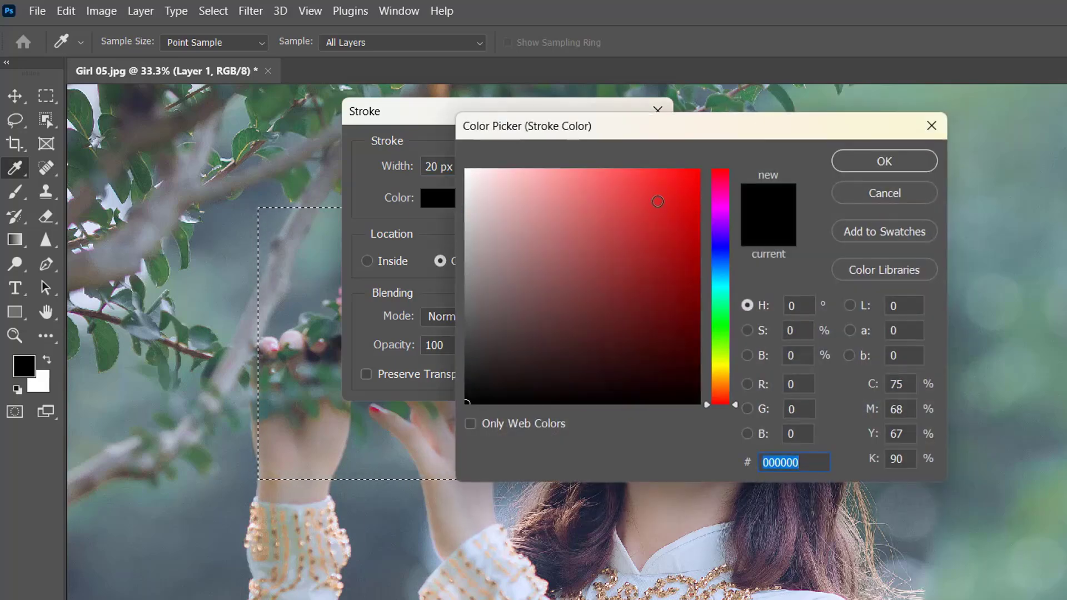
text(f20808)
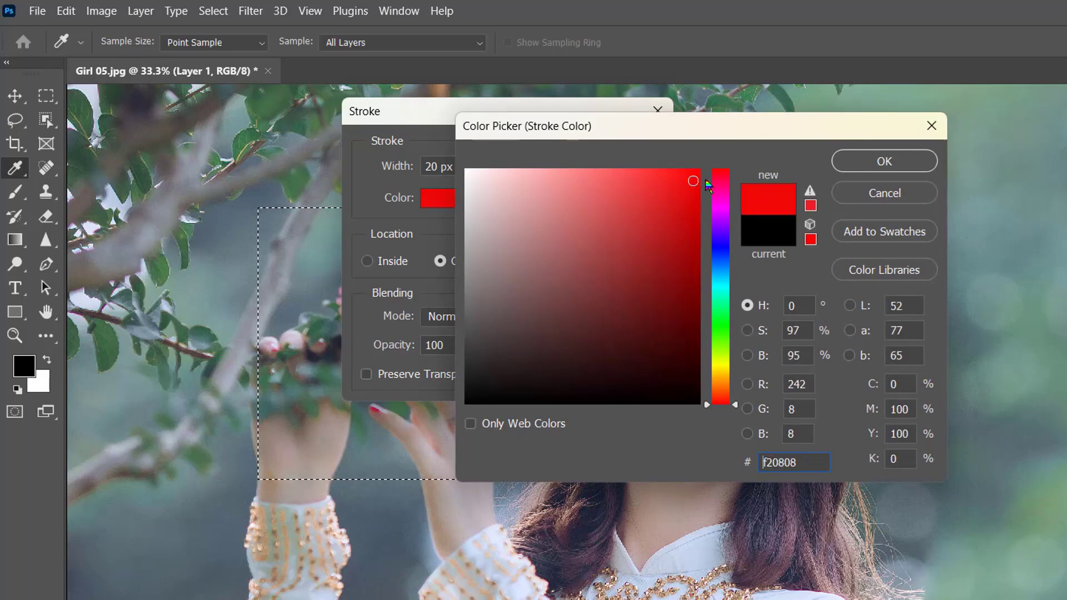
click(871, 165)
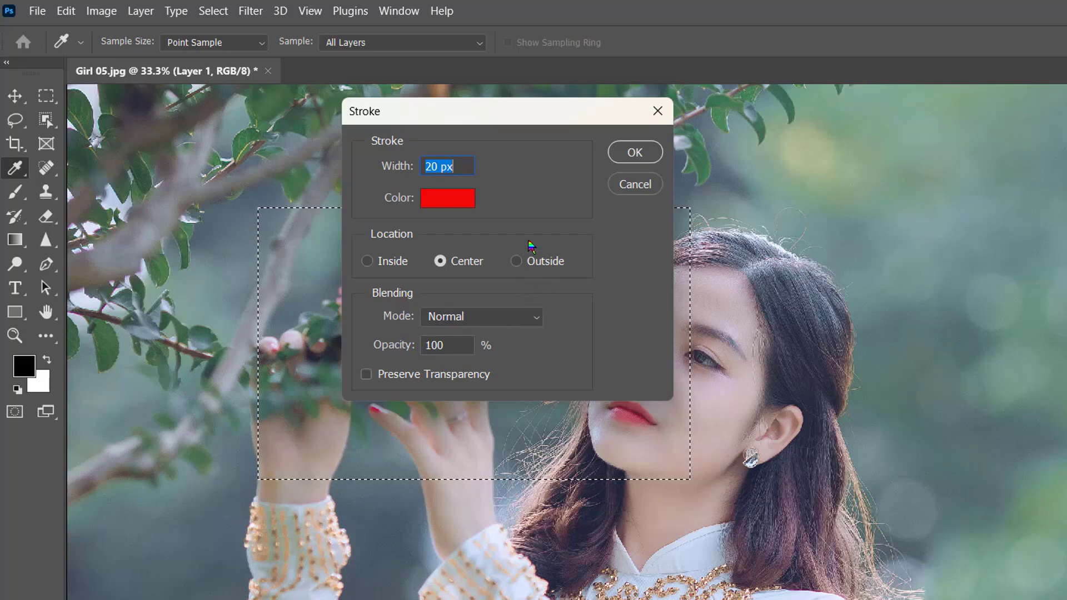
click(635, 152)
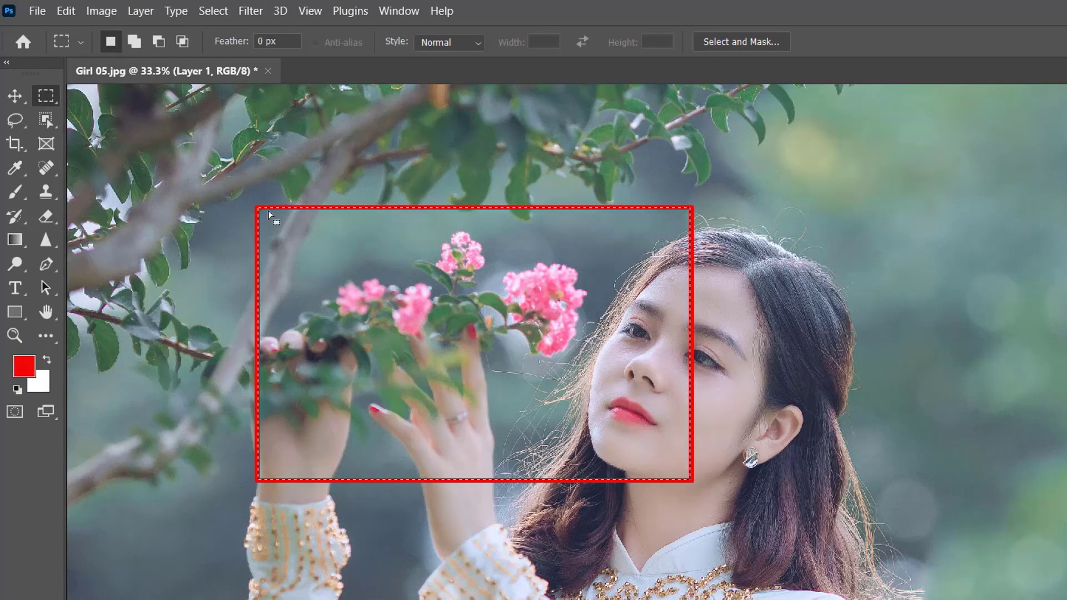
scroll(303, 237, up, 2)
scroll(303, 238, up, 1)
scroll(303, 238, up, 1)
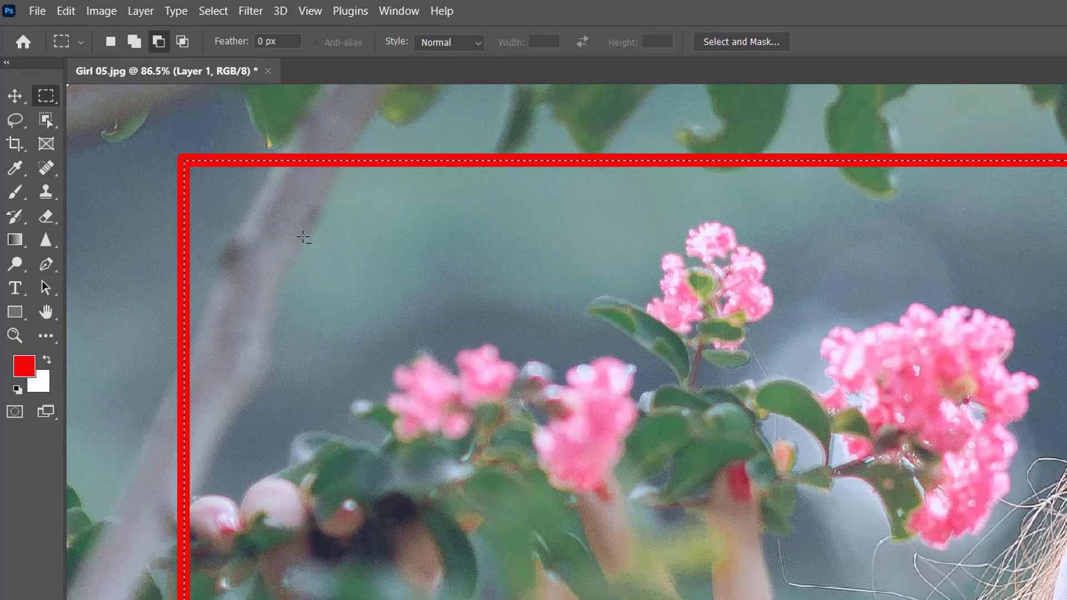
drag(303, 237, 405, 328)
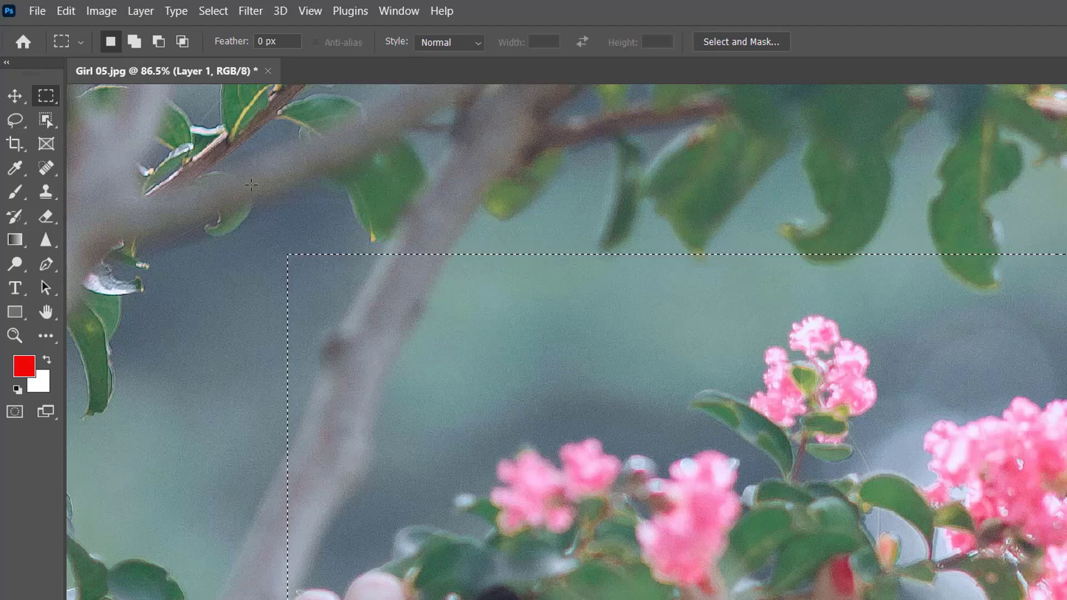
click(67, 12)
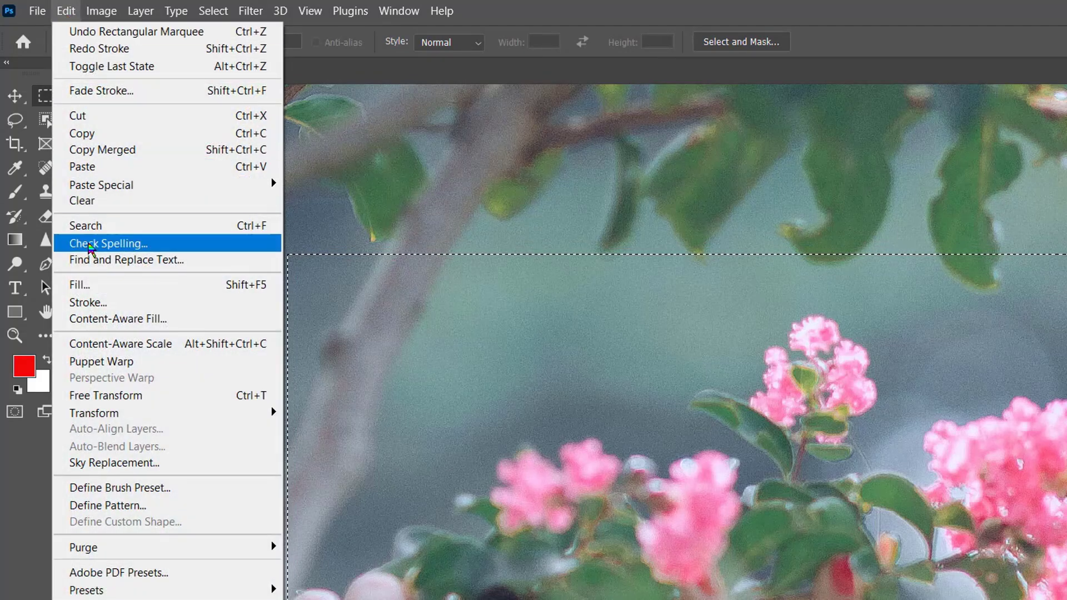
click(80, 285)
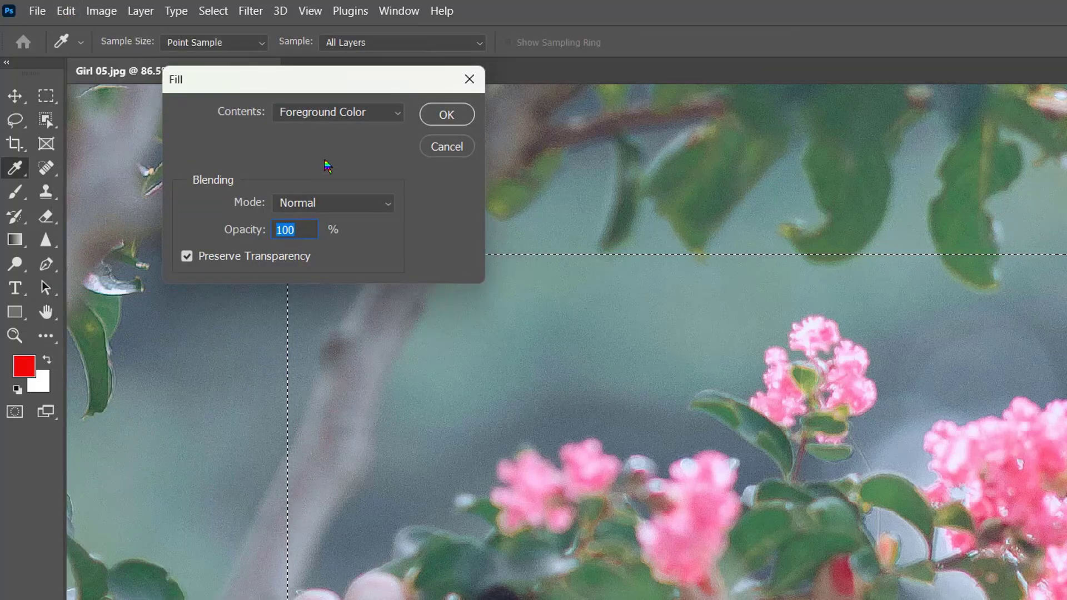
click(439, 147)
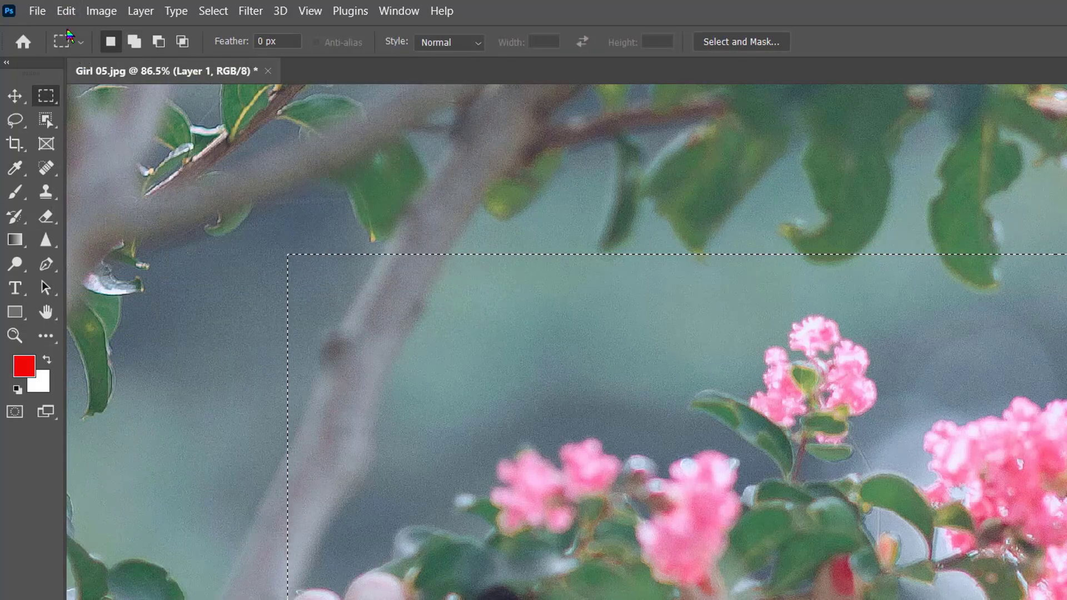
Step: Stroke the rectangular selection again in red with the width set to 40 px, centered on its edge
click(66, 11)
click(244, 302)
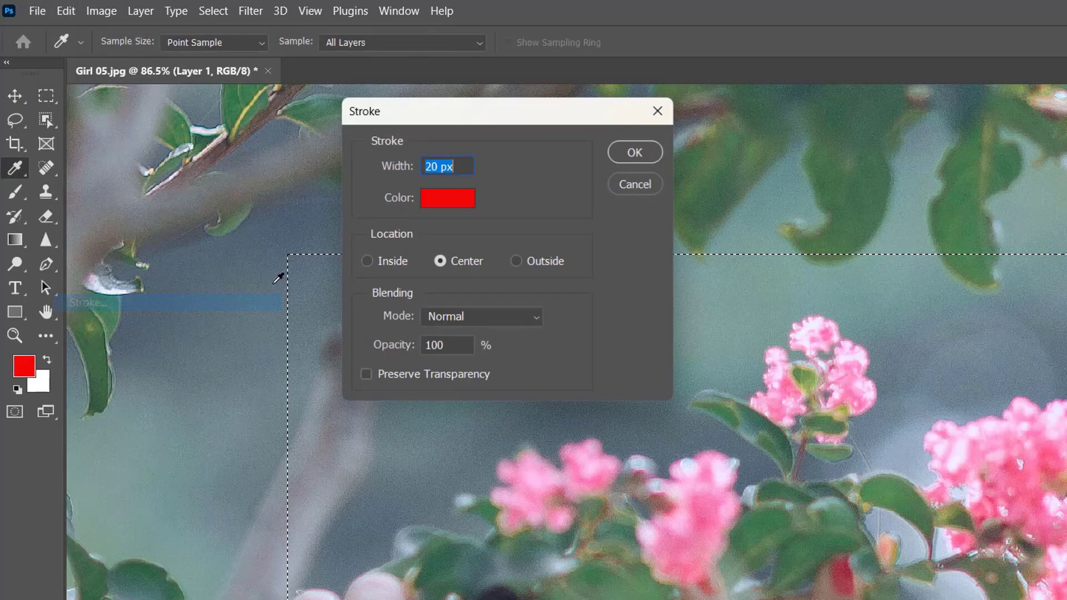
double_click(432, 165)
text(40)
click(619, 154)
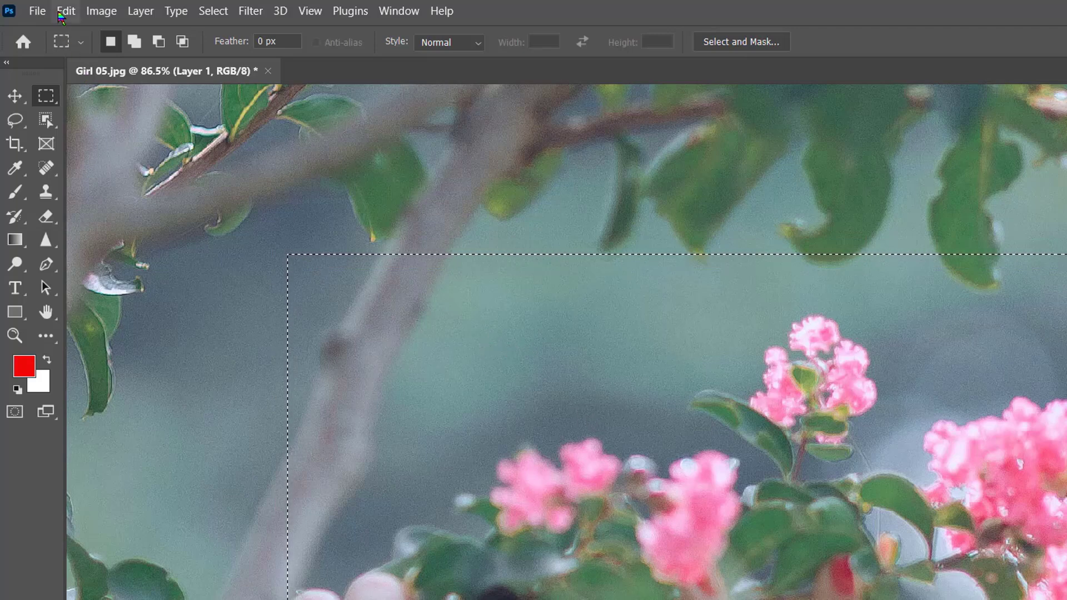
Step: Try a 40 px red stroke on the inside of the rectangular selection, and undo it
click(61, 16)
click(90, 303)
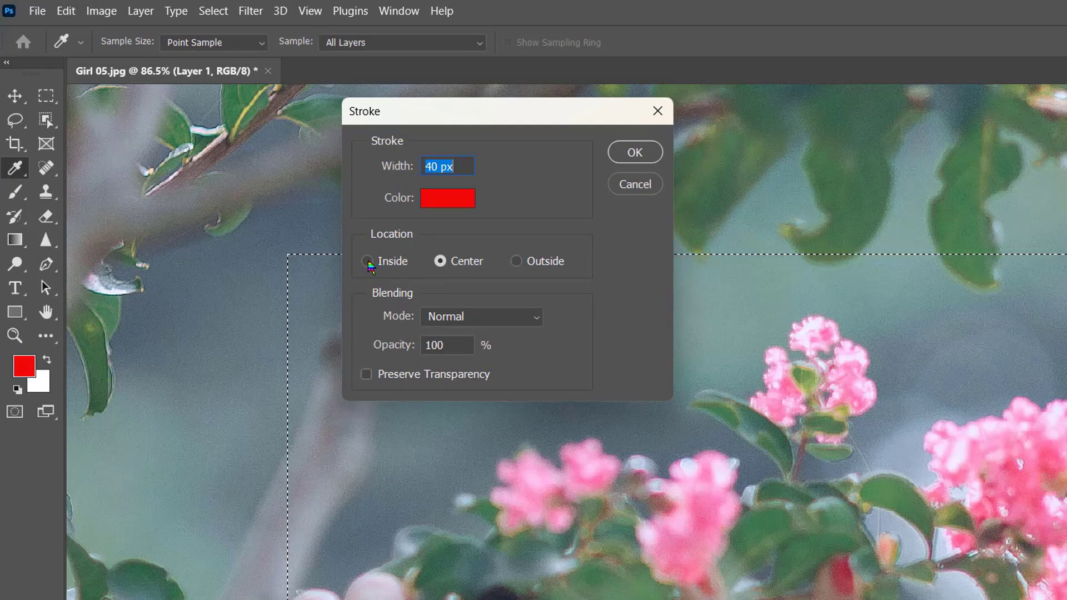
click(368, 262)
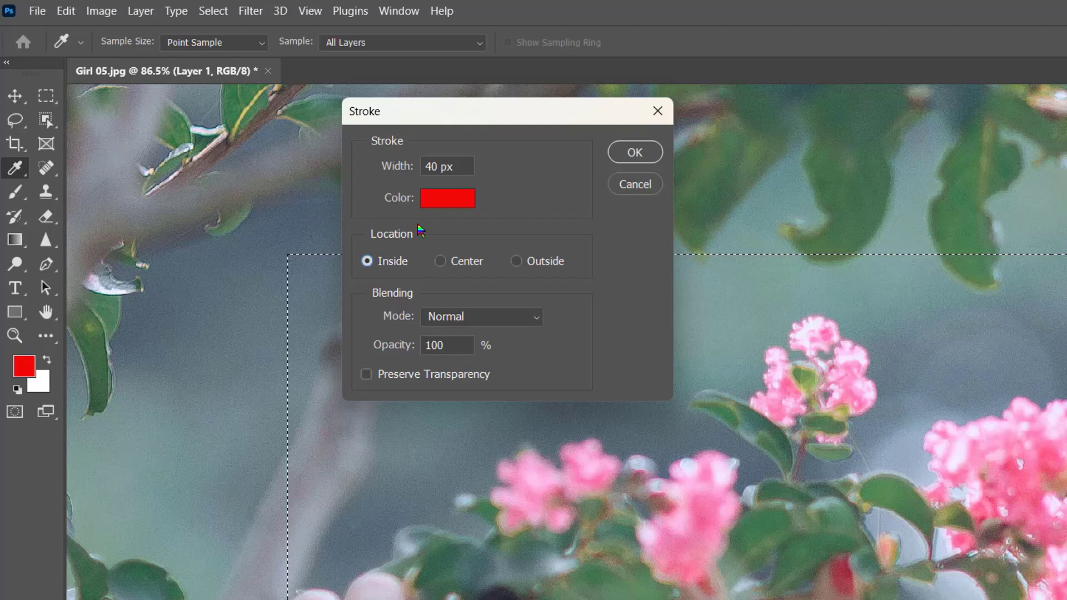
click(630, 156)
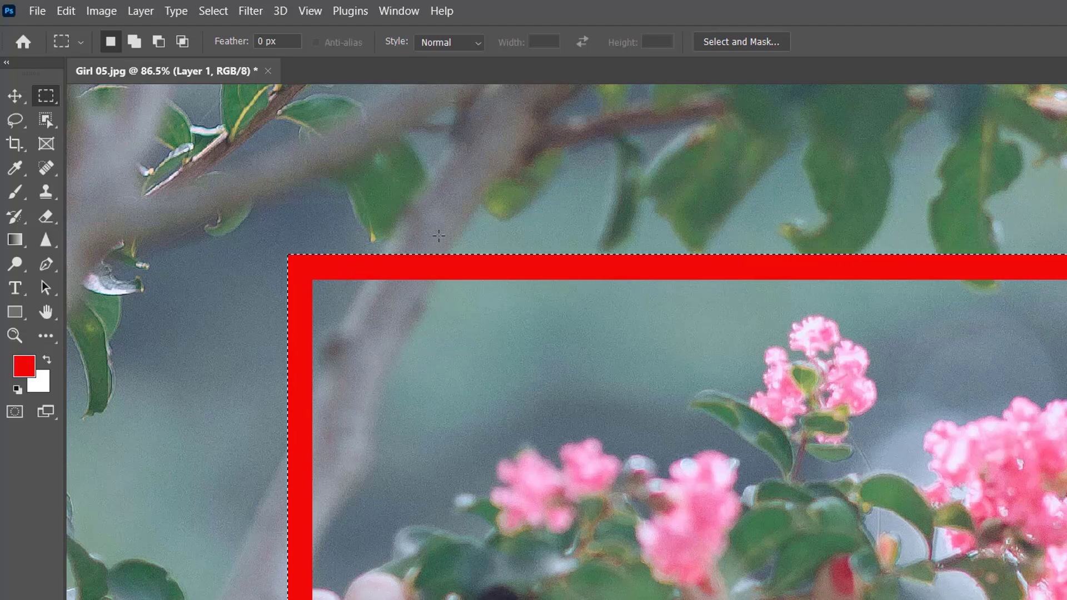
key(ctrl+z)
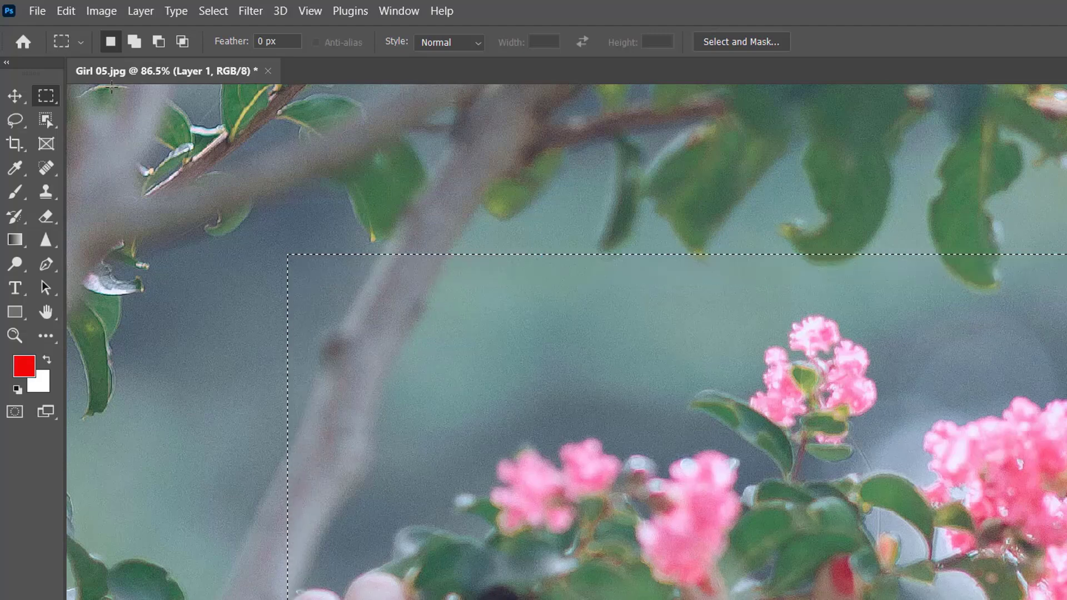
Step: Stroke the rectangular selection in red at 40 px, placed outside its edge, in Normal mode at 100% opacity
click(66, 11)
click(105, 302)
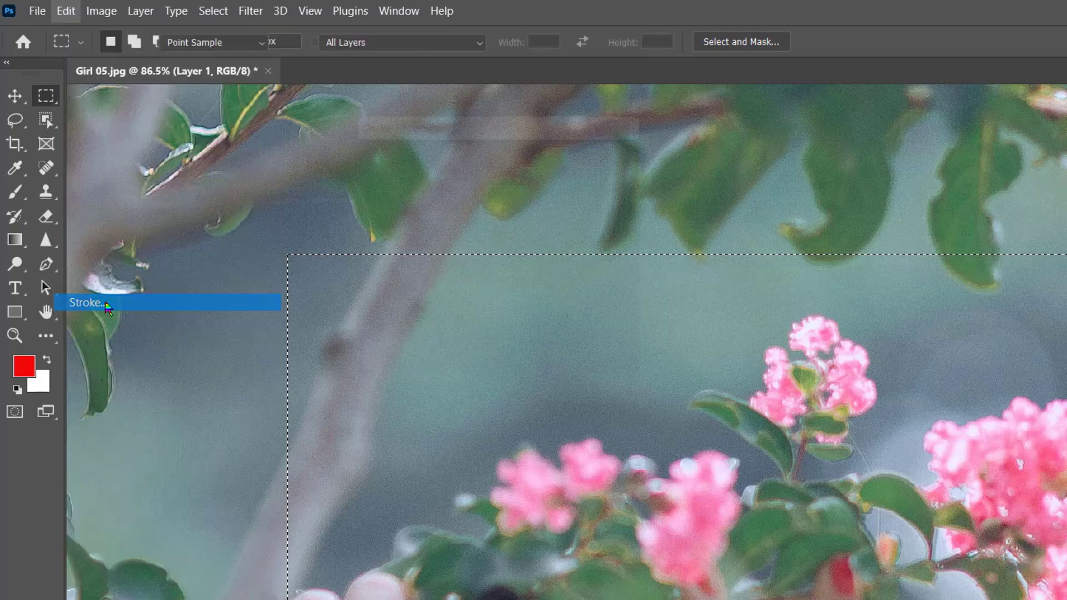
click(518, 262)
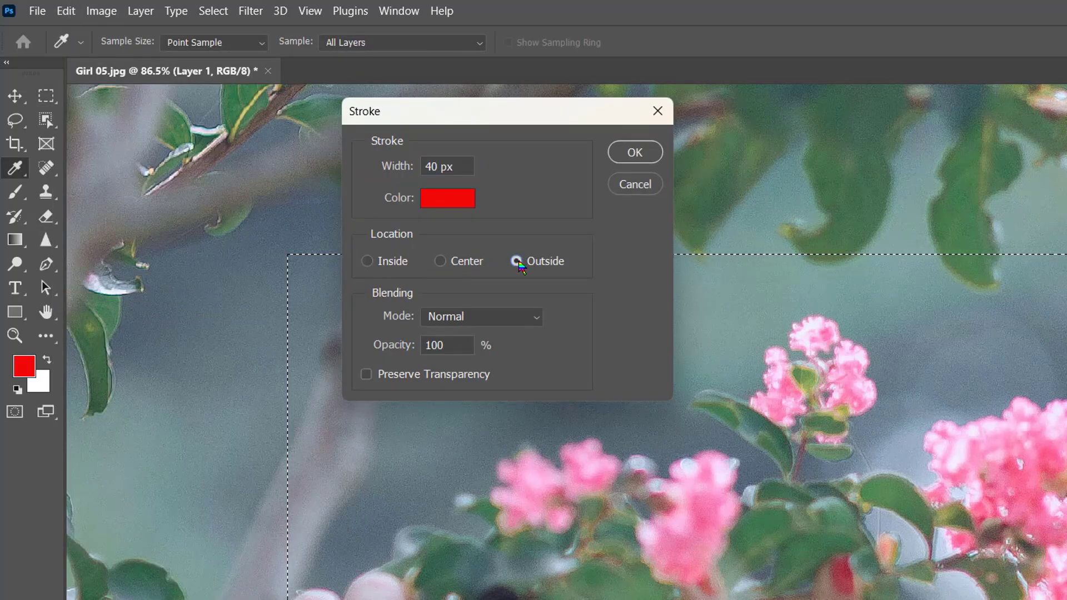
click(646, 154)
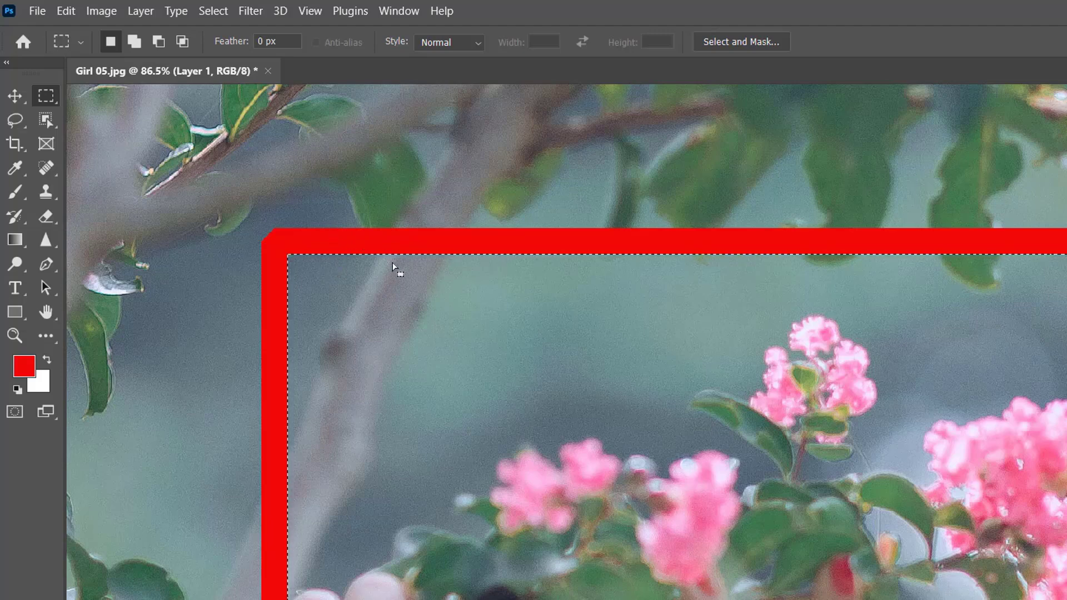
Step: Expand the selection by 40 pixels to the outer edge of the red frame
click(214, 11)
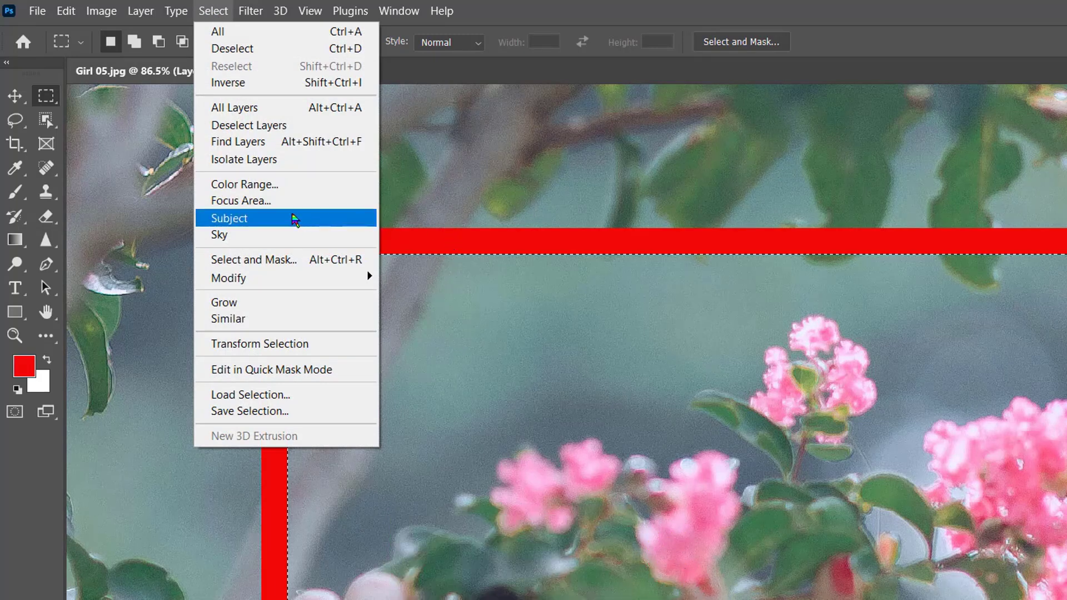
mouse_move(269, 279)
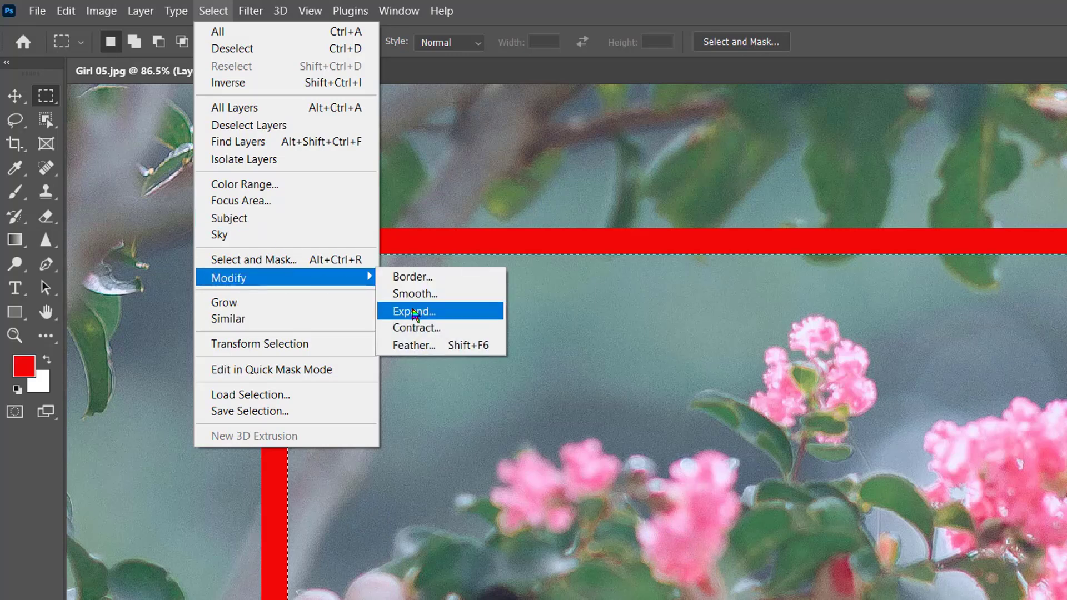
click(414, 312)
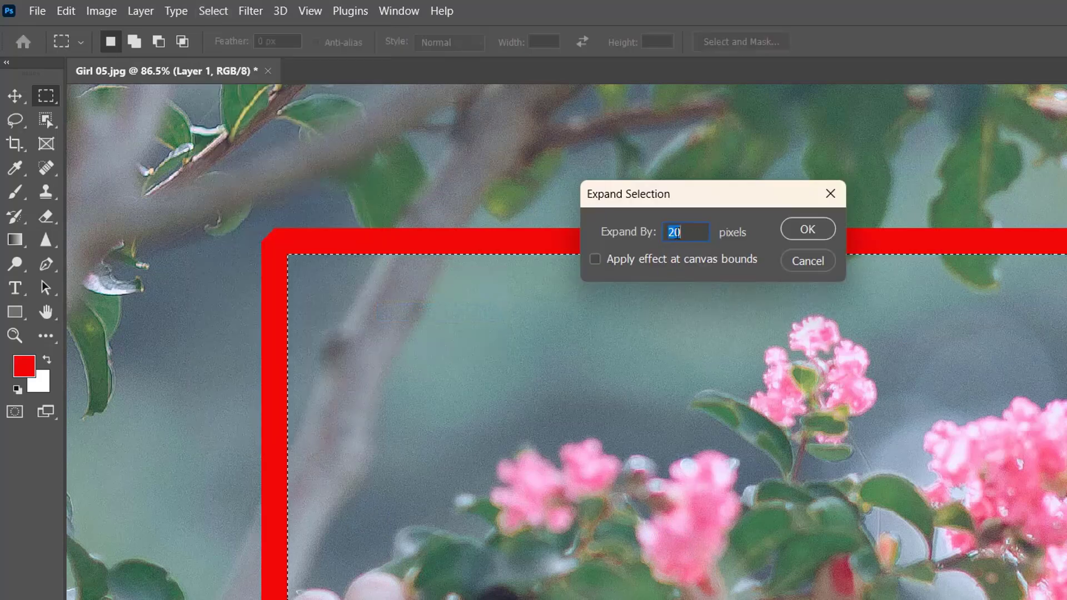
text(40)
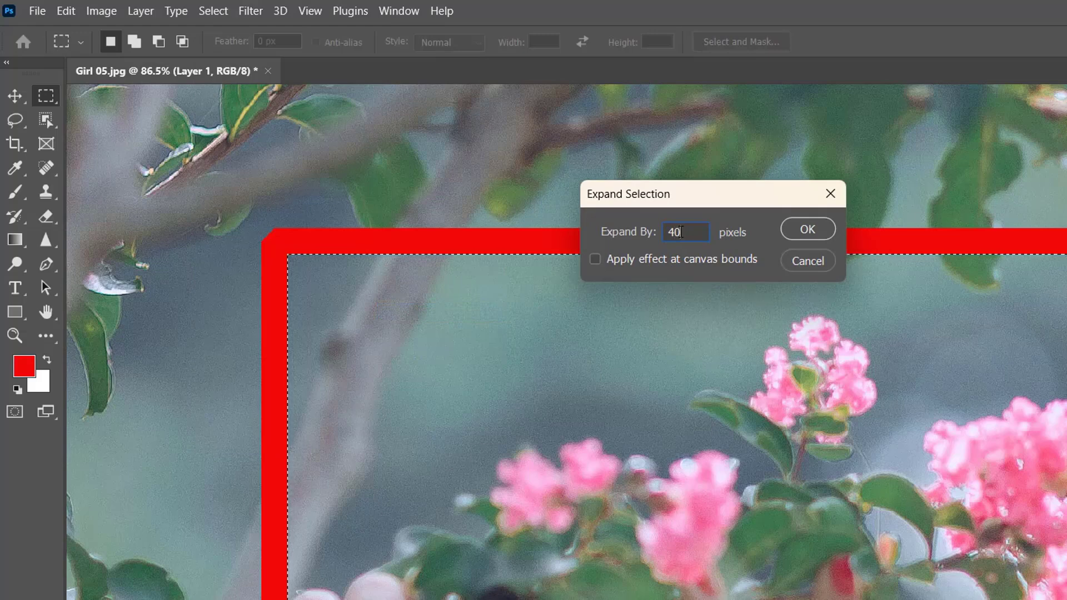
click(812, 233)
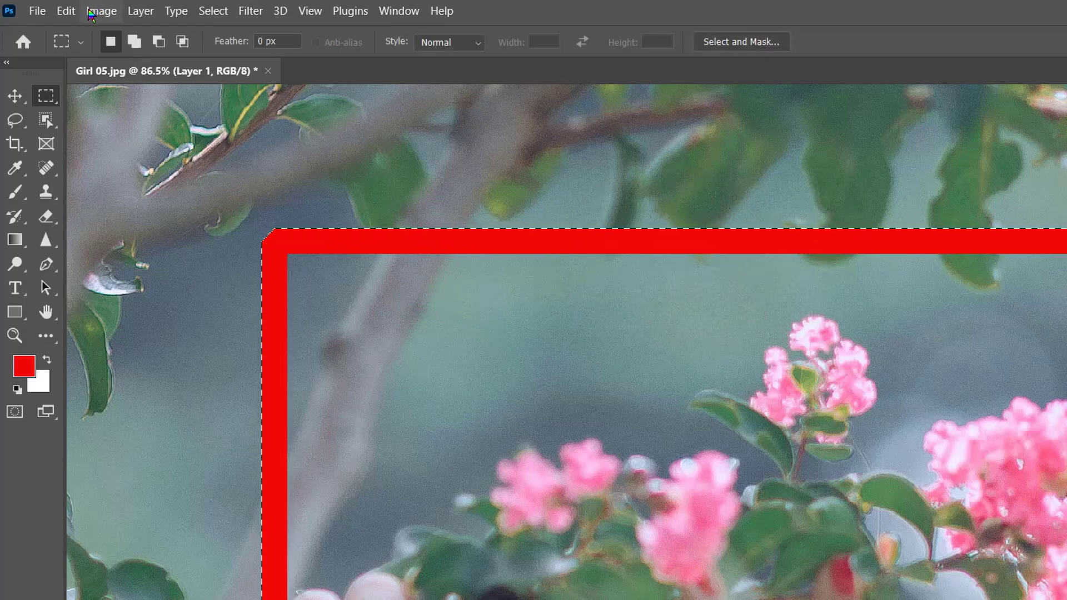
Step: Stroke the expanded selection with a 40 px green #2ef208 line outside its edge
click(65, 11)
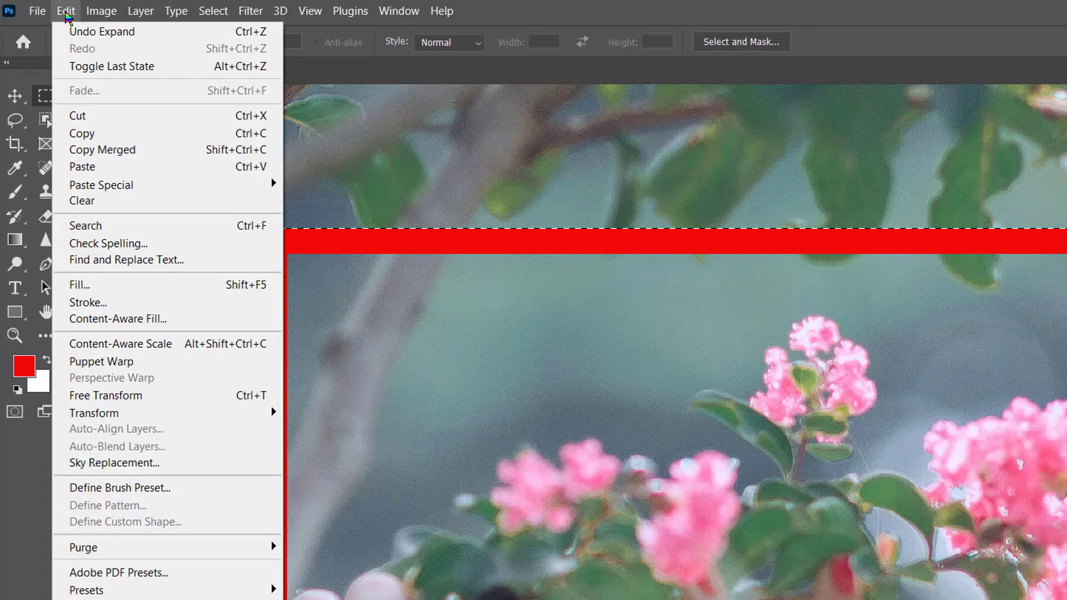
click(94, 300)
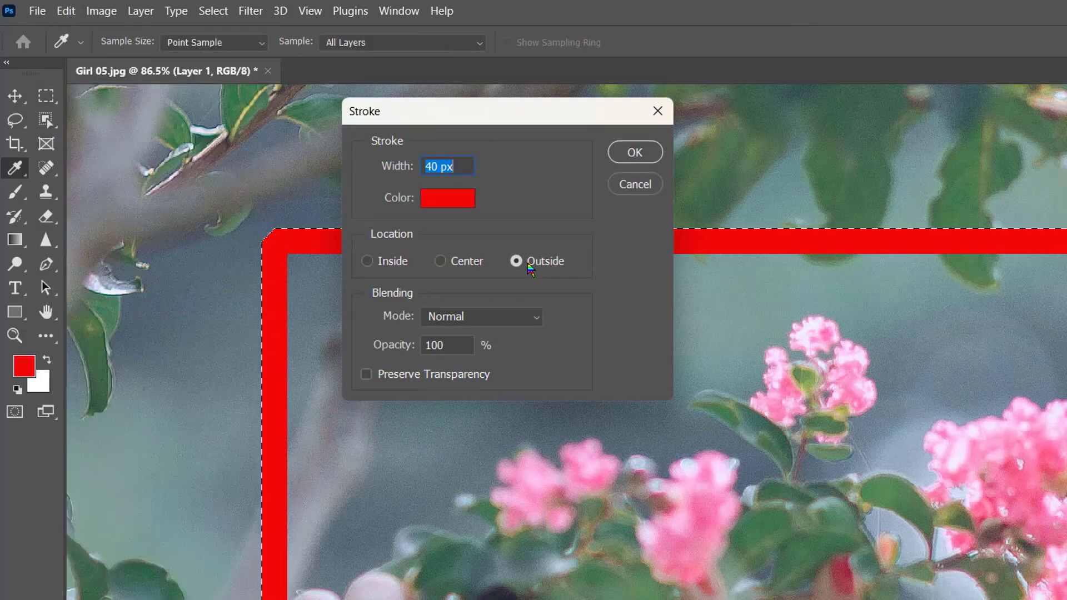
click(448, 203)
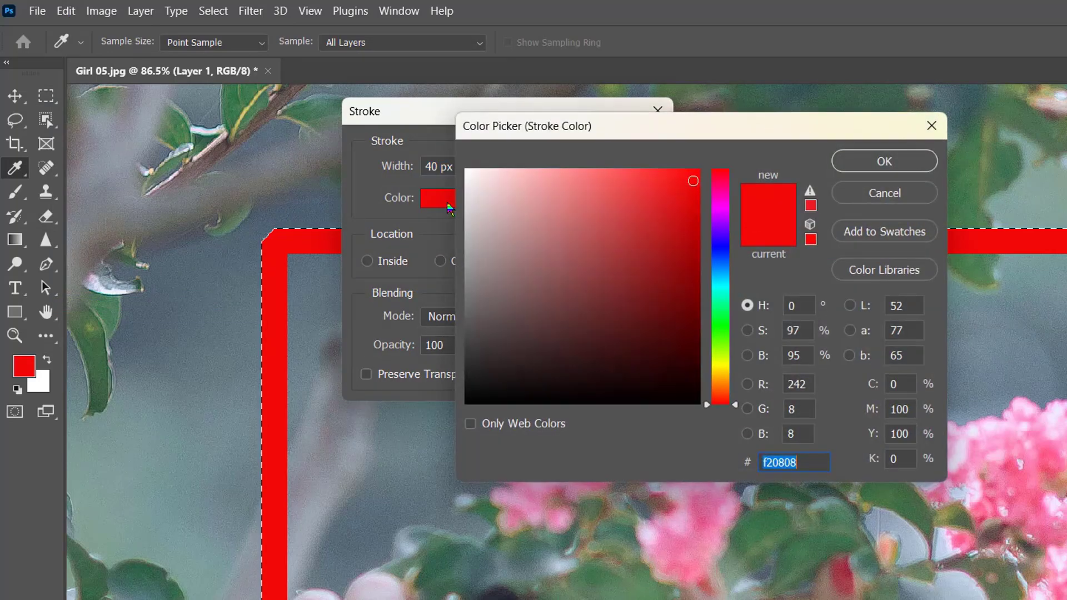
click(722, 337)
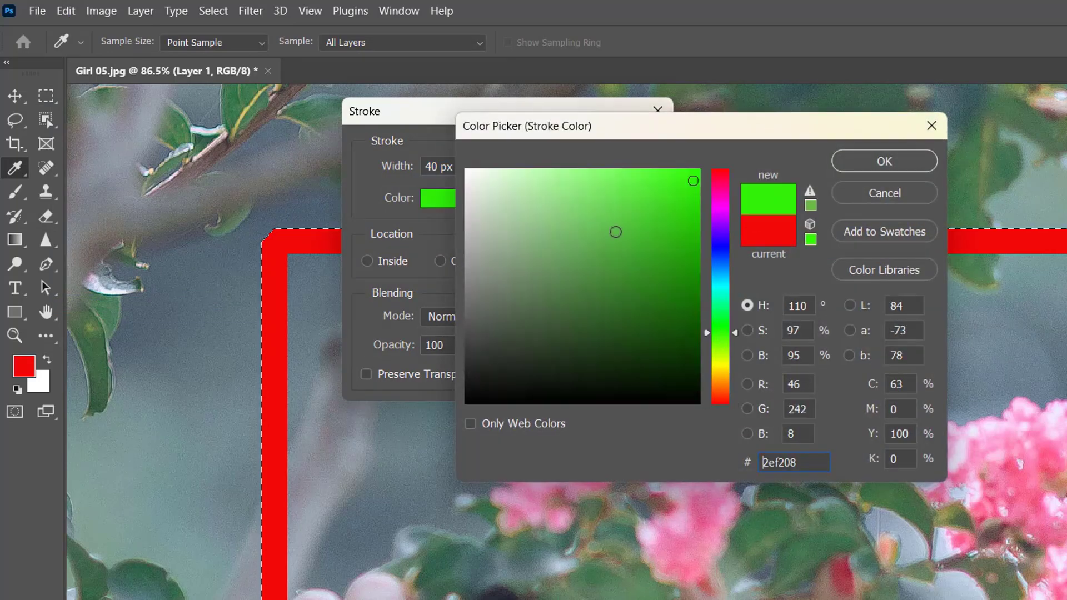
click(851, 165)
click(633, 151)
key(m)
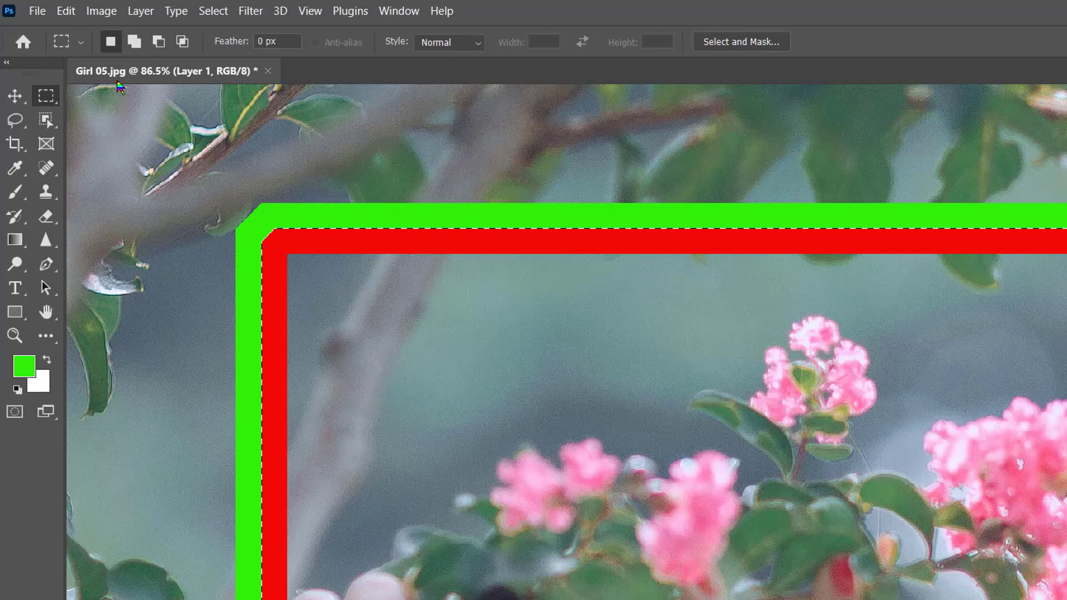
Step: Expand the selection by another 40 pixels to the outer edge of the green frame
click(213, 11)
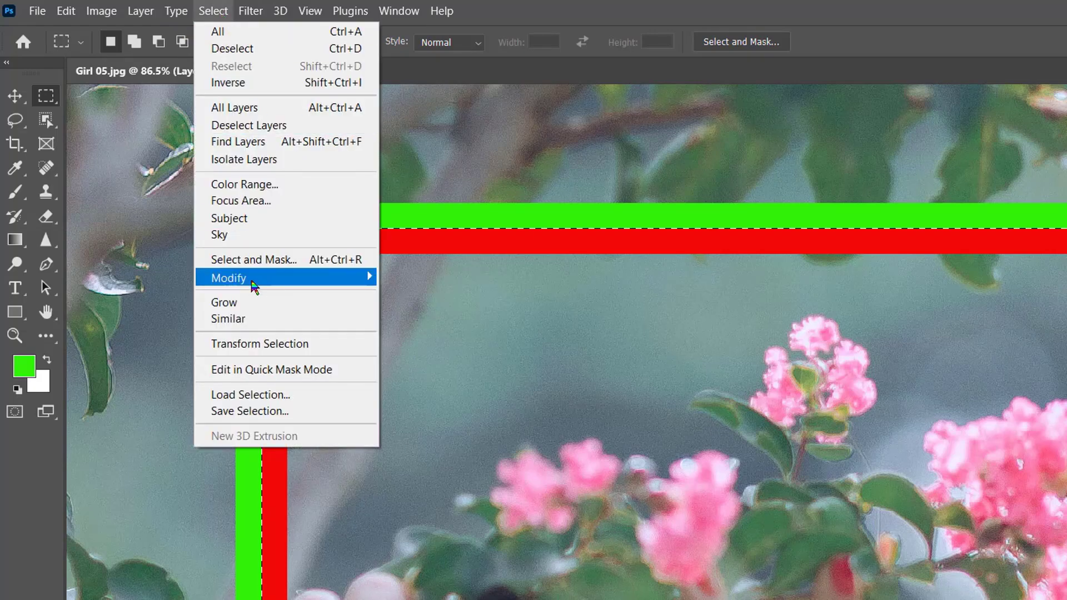
mouse_move(248, 281)
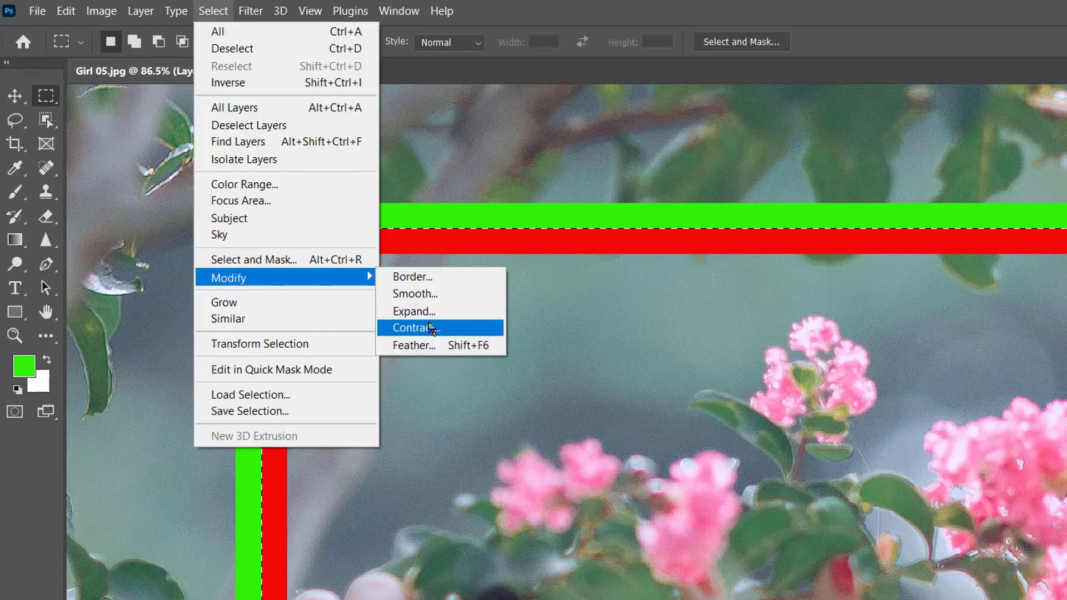
click(422, 313)
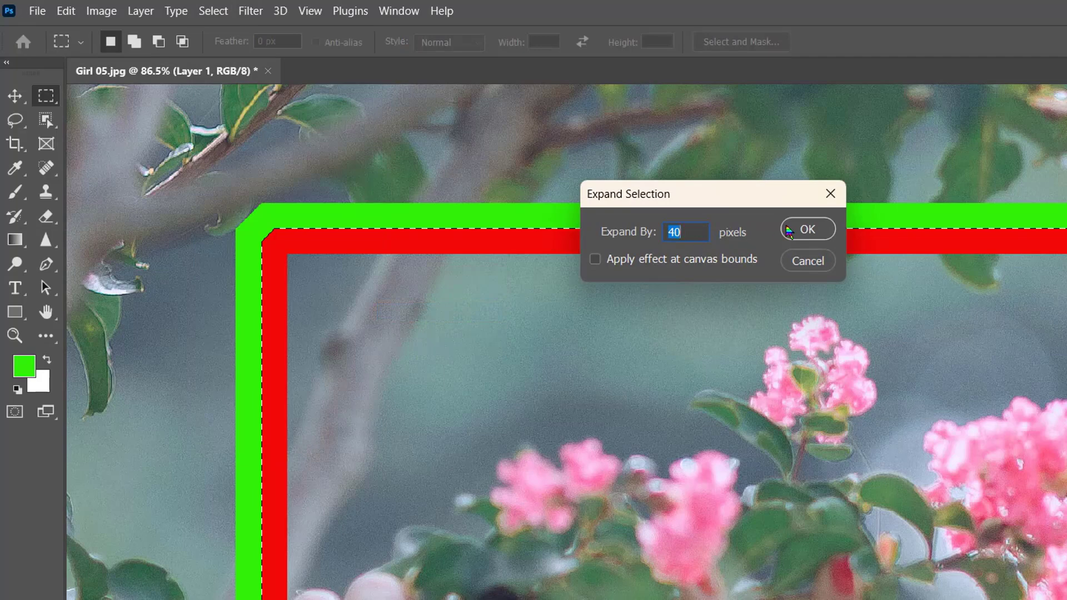
click(803, 229)
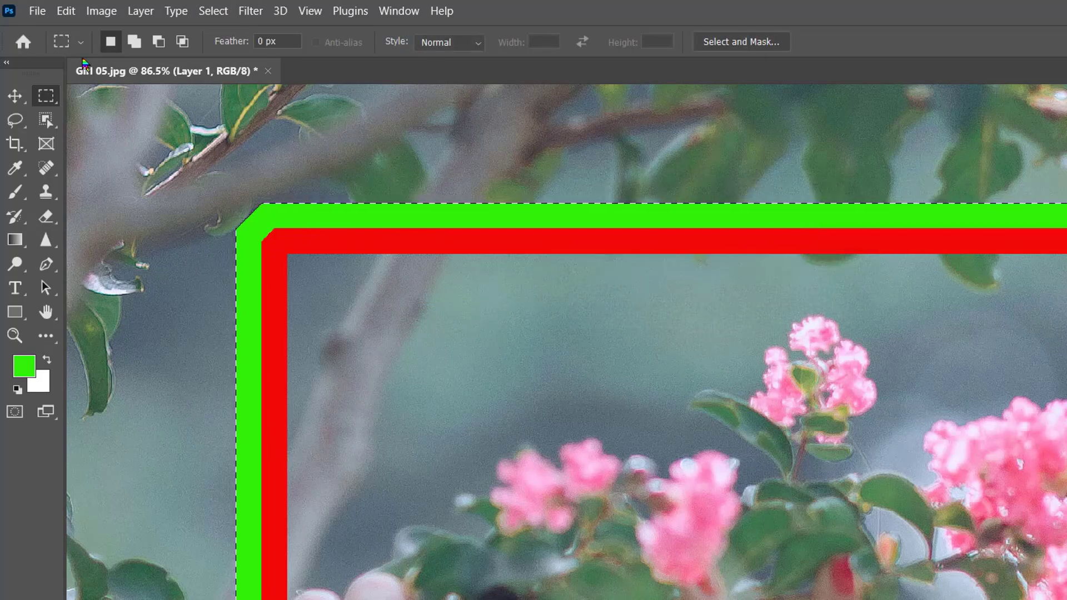
Step: Stroke the enlarged selection with a 40 px yellow line outside its edge
click(66, 11)
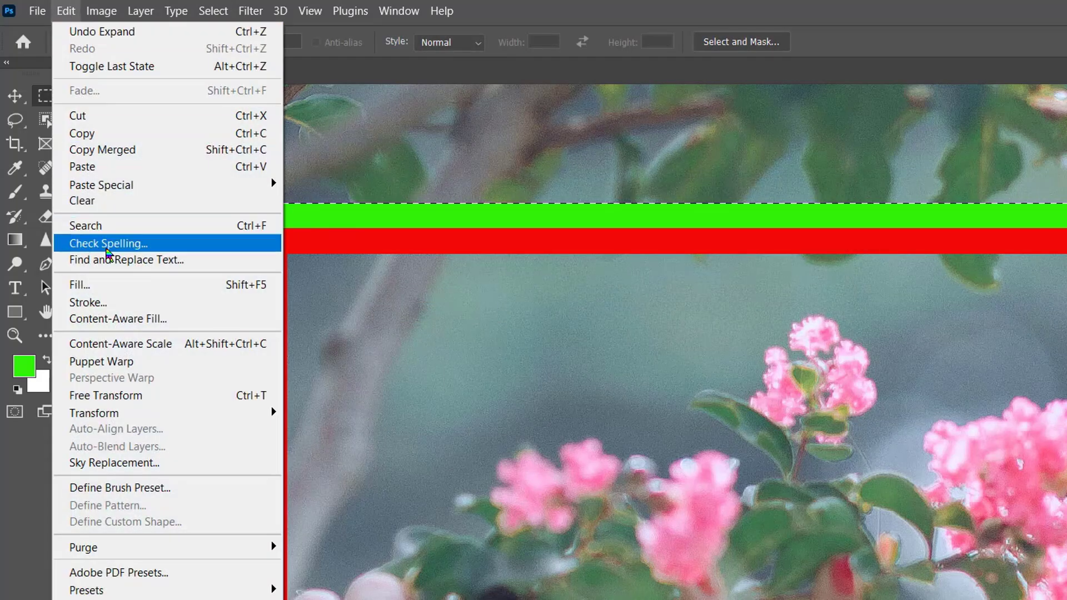
click(89, 302)
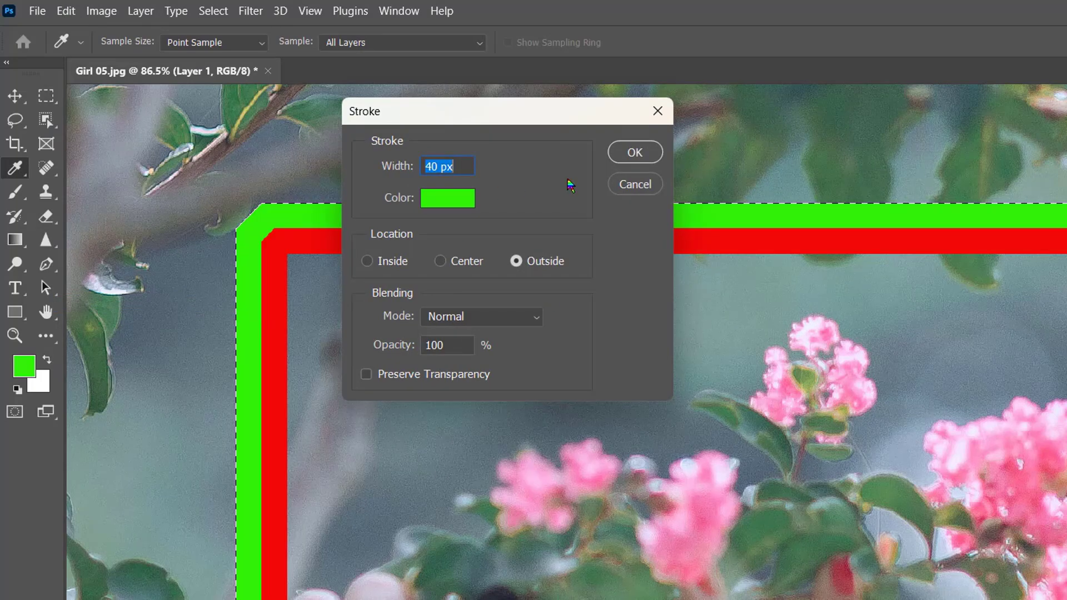
click(448, 199)
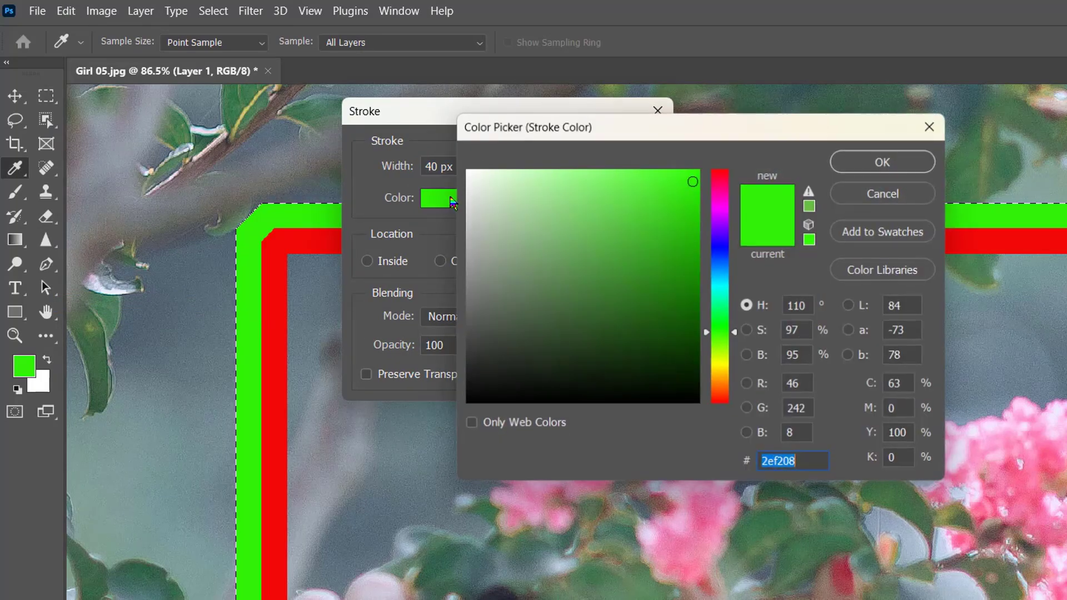
click(729, 364)
click(876, 161)
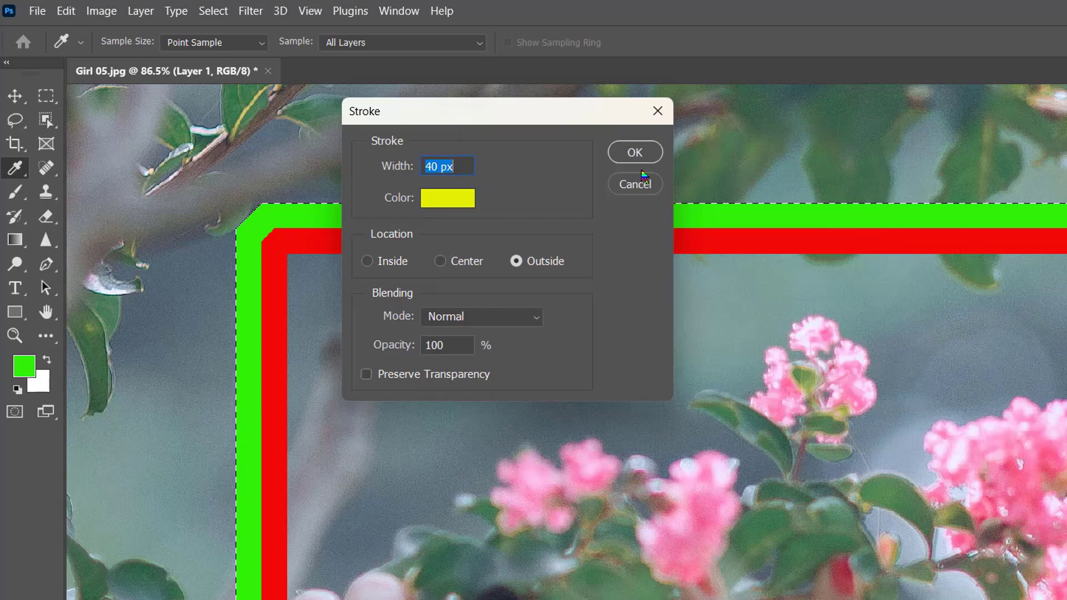
click(628, 159)
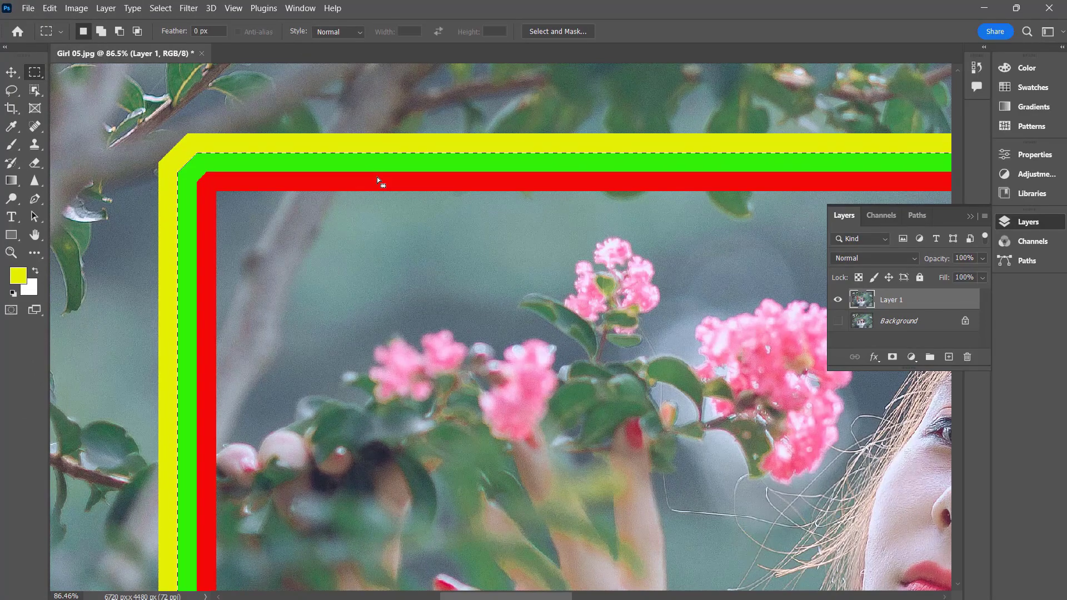
Step: Deselect the area, try deleting Layer 1, and undo back to the photo without the colored frames
key(ctrl+d)
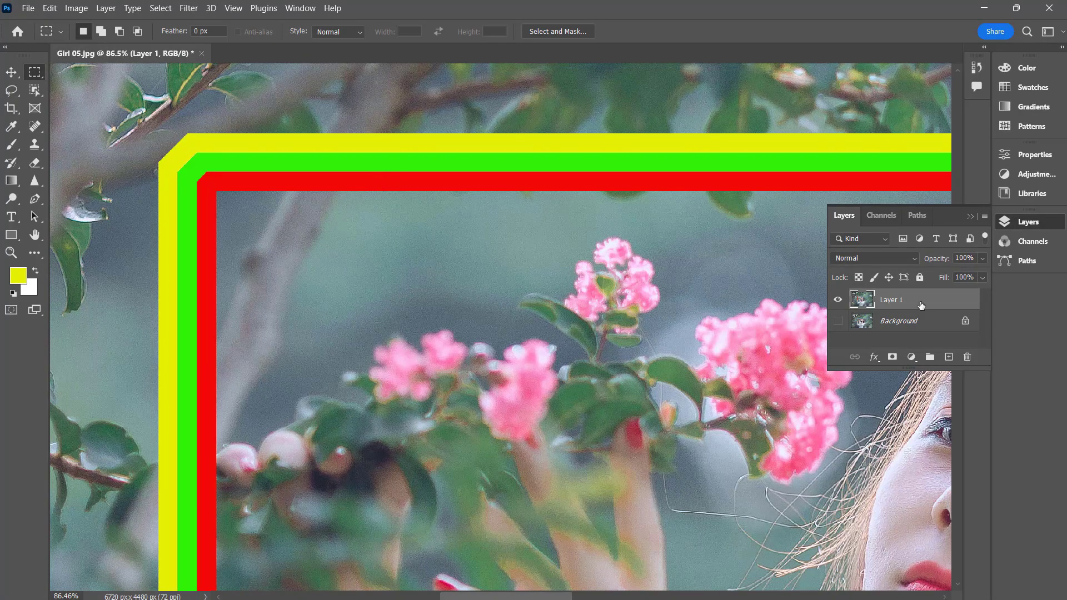
key(Delete)
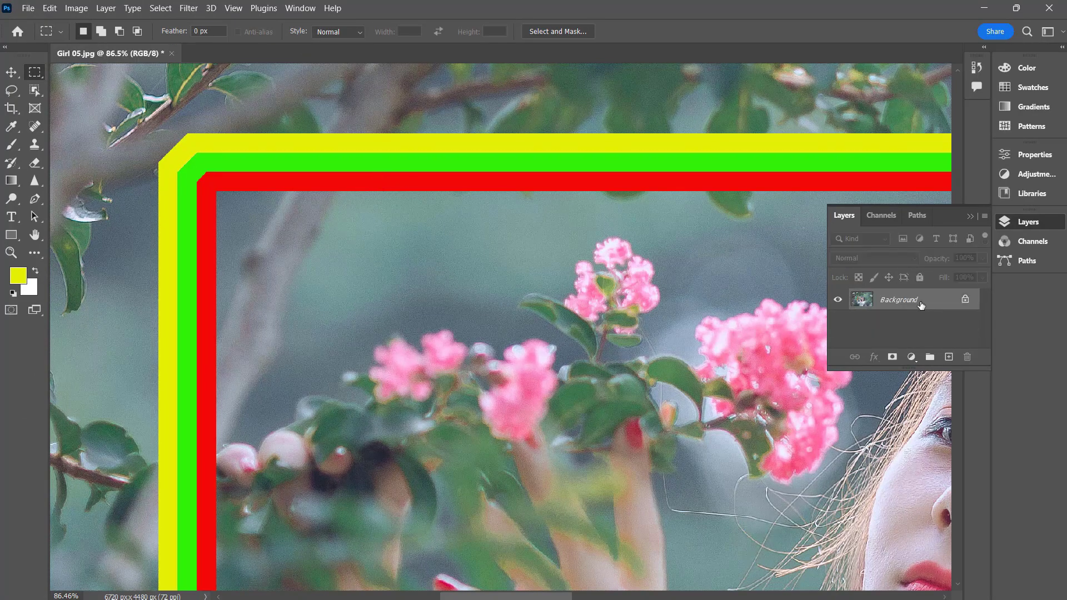
key(ctrl+z)
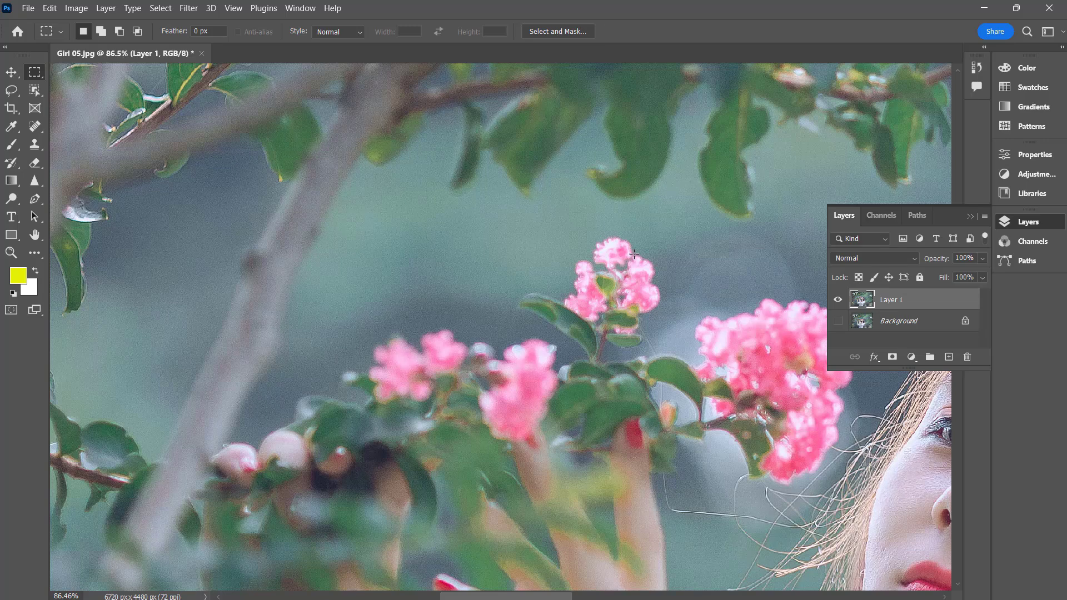
Step: Make a rectangular selection from the pink flowers and fingers across to the woman's lips
key(ctrl+0)
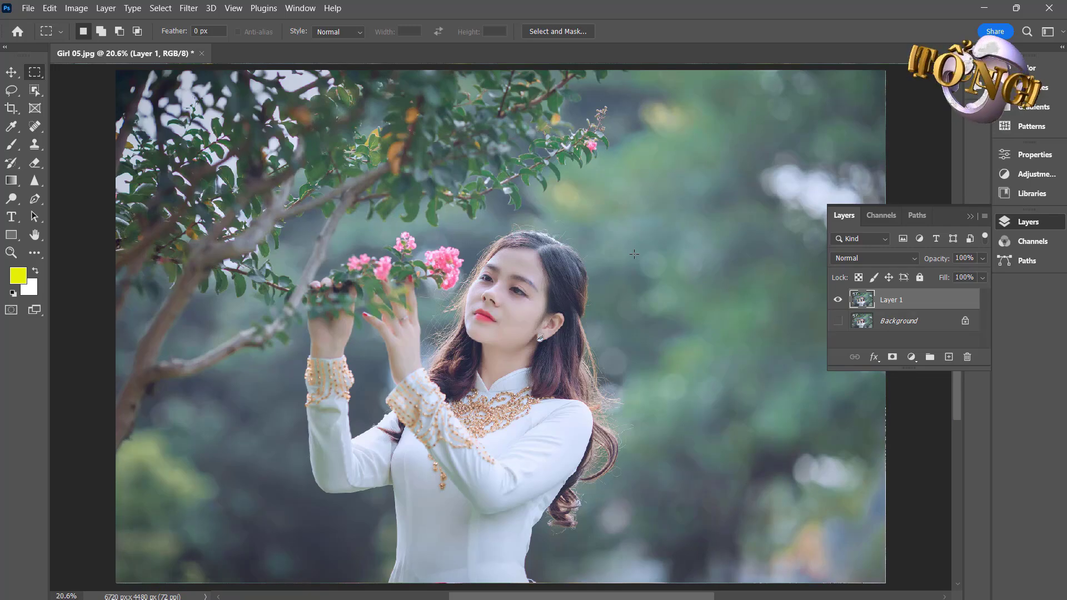
key(ctrl+plus)
key(ctrl+plus)
key(ctrl+plus)
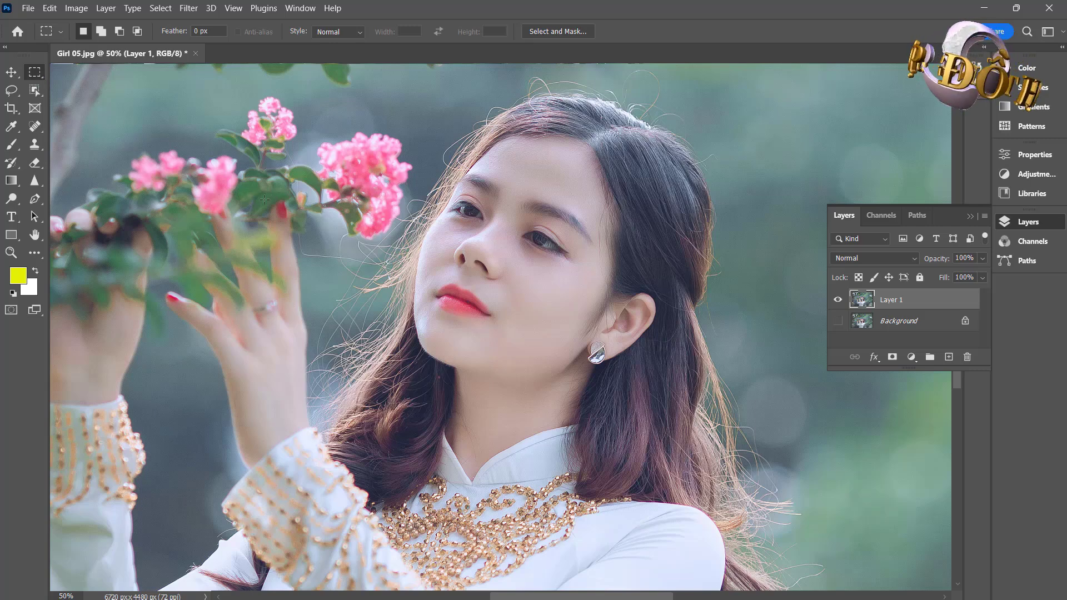
drag(200, 154, 452, 336)
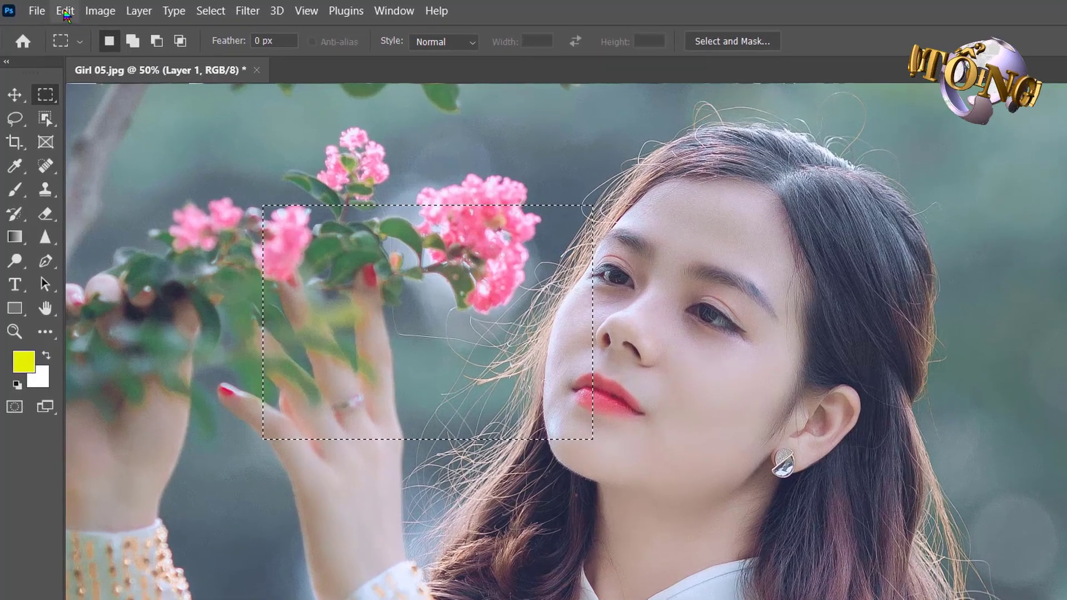
Step: Try filling the rectangular selection with the yellow foreground color in Normal mode at 100% opacity, and undo the fill
click(49, 7)
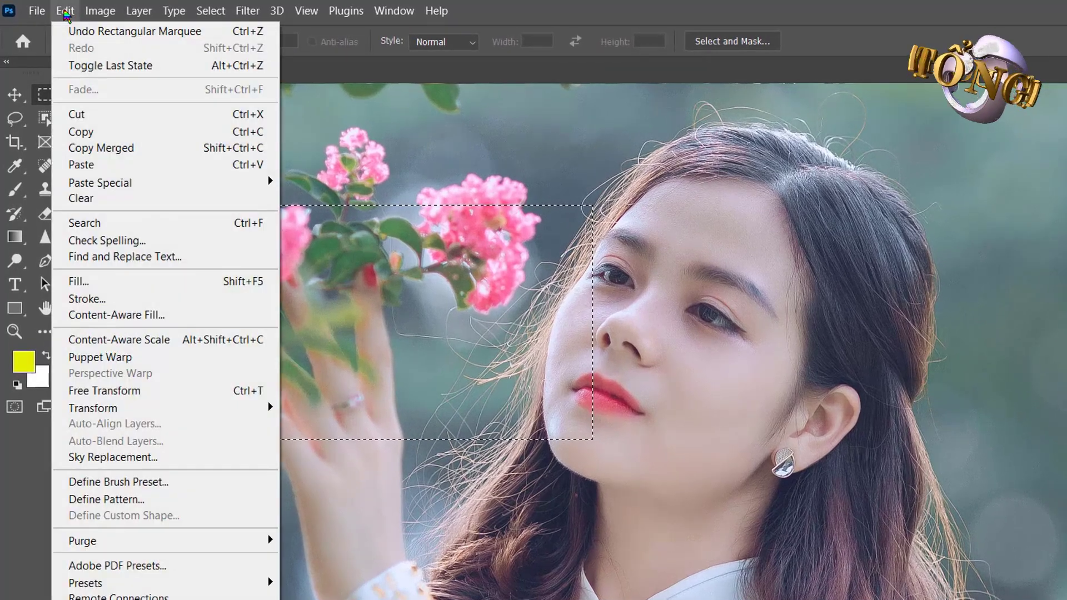
click(104, 281)
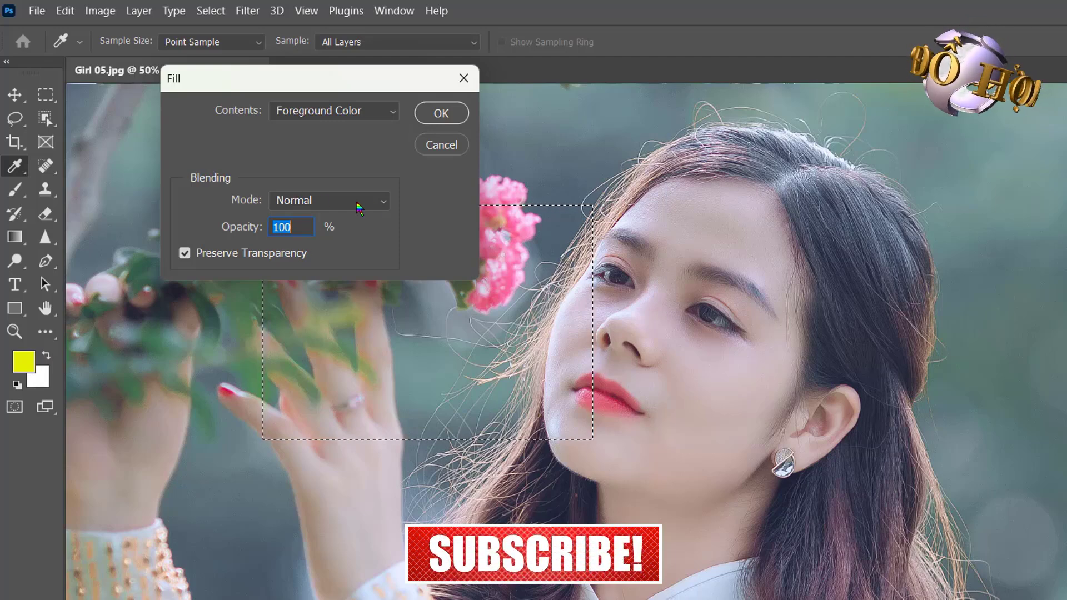
click(383, 206)
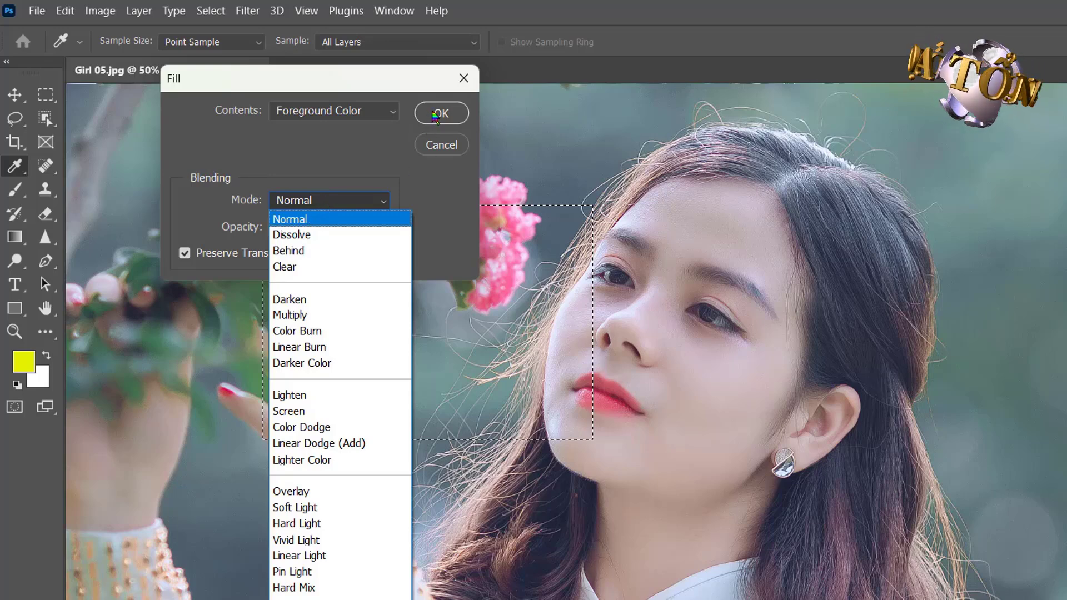
click(448, 114)
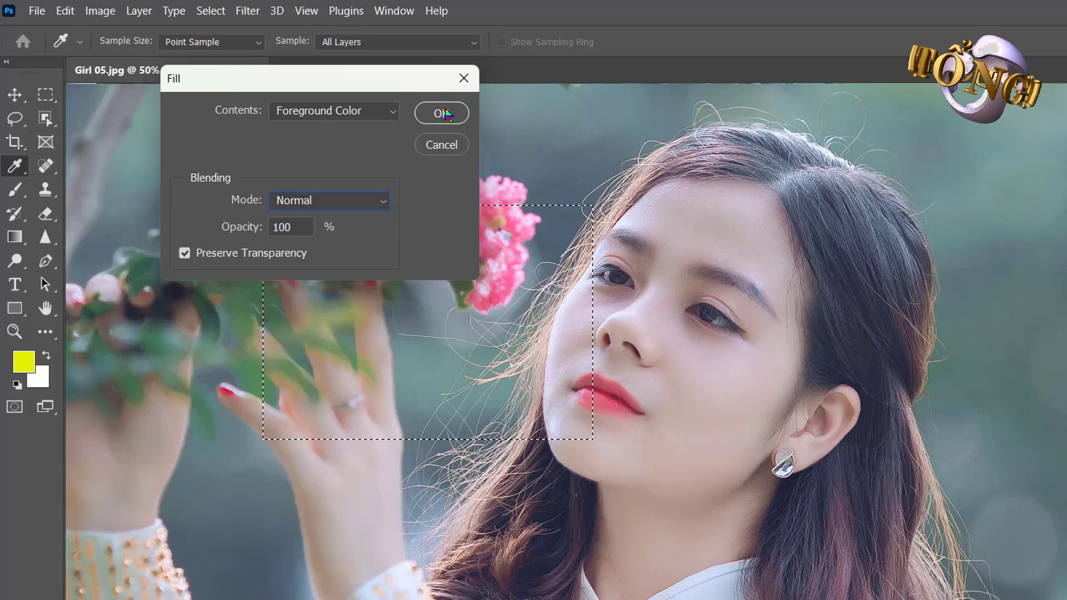
click(448, 115)
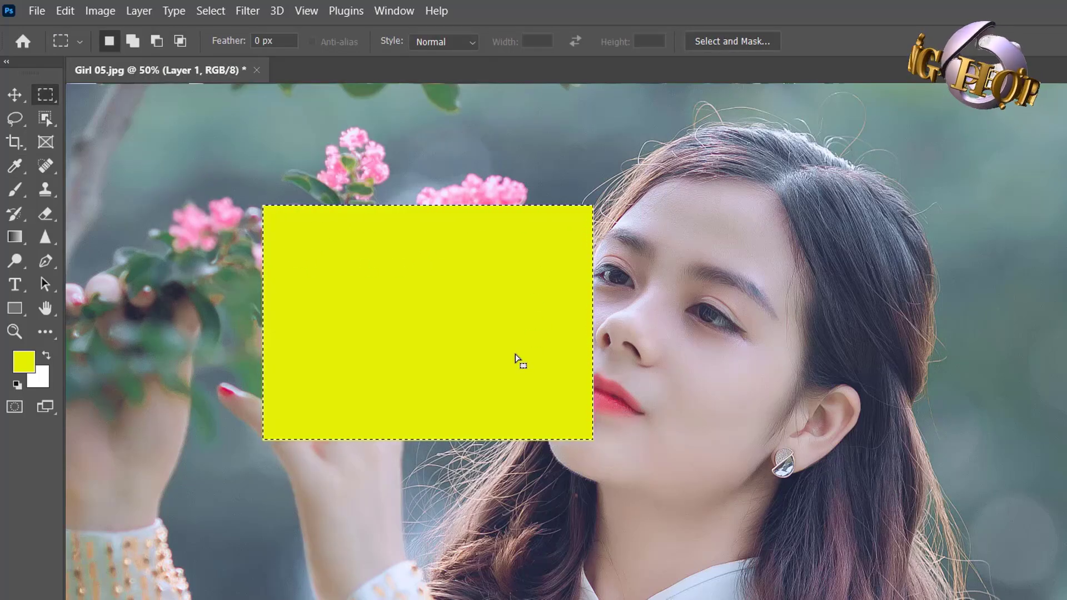
key(ctrl+z)
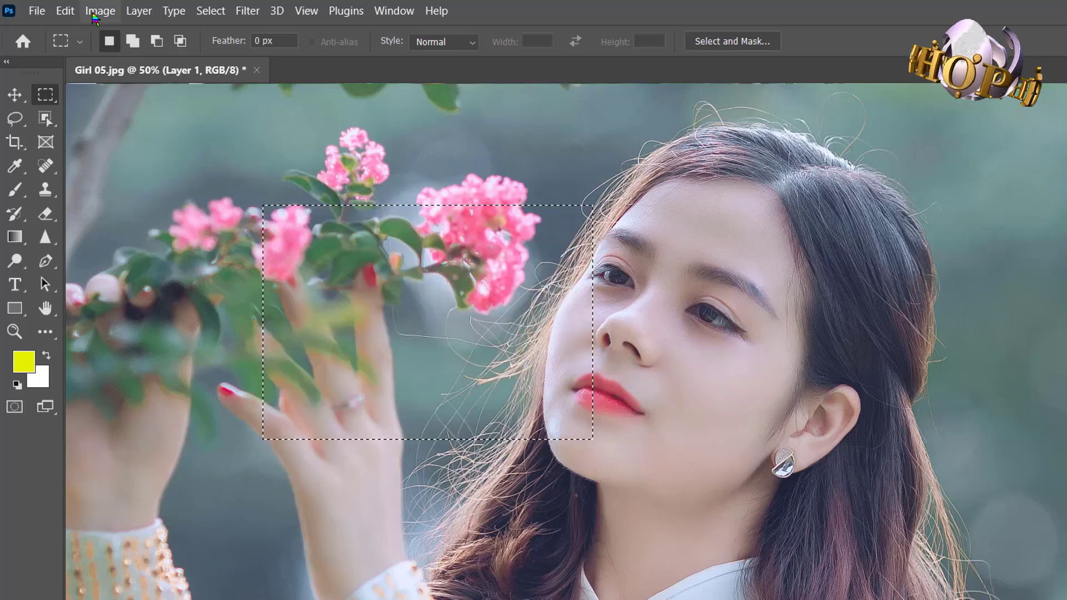
Step: Try a yellow foreground fill in Darken mode at 100% opacity with Preserve Transparency turned off, and undo it
click(69, 14)
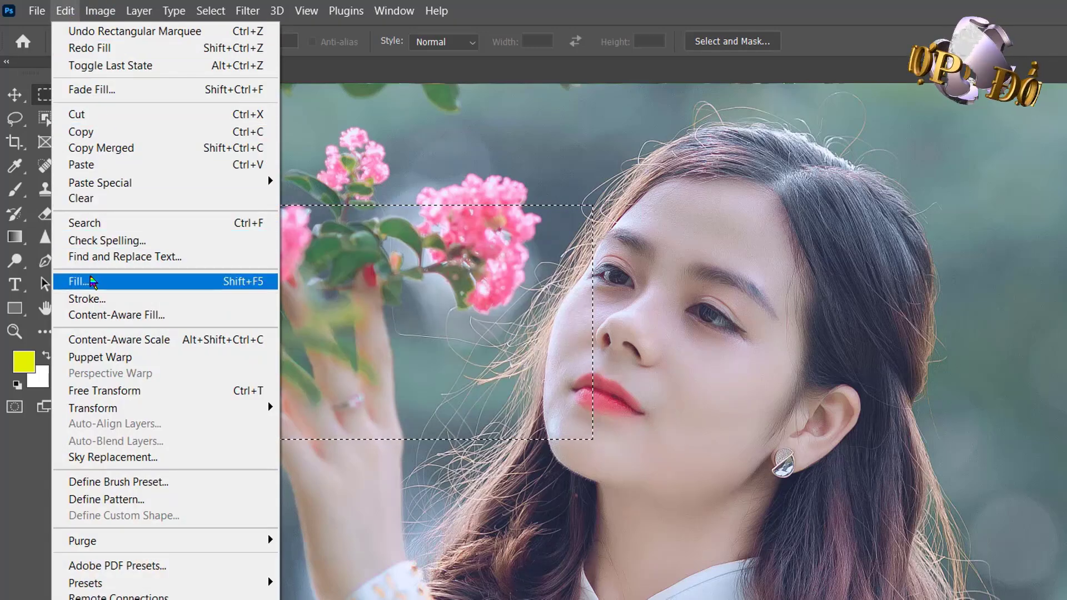
click(78, 281)
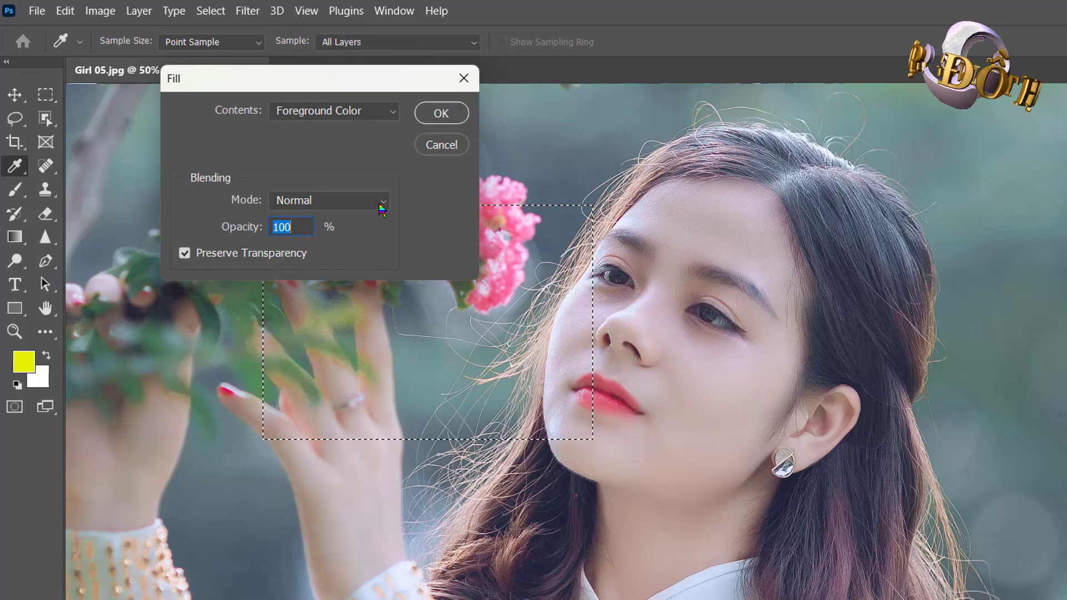
click(380, 204)
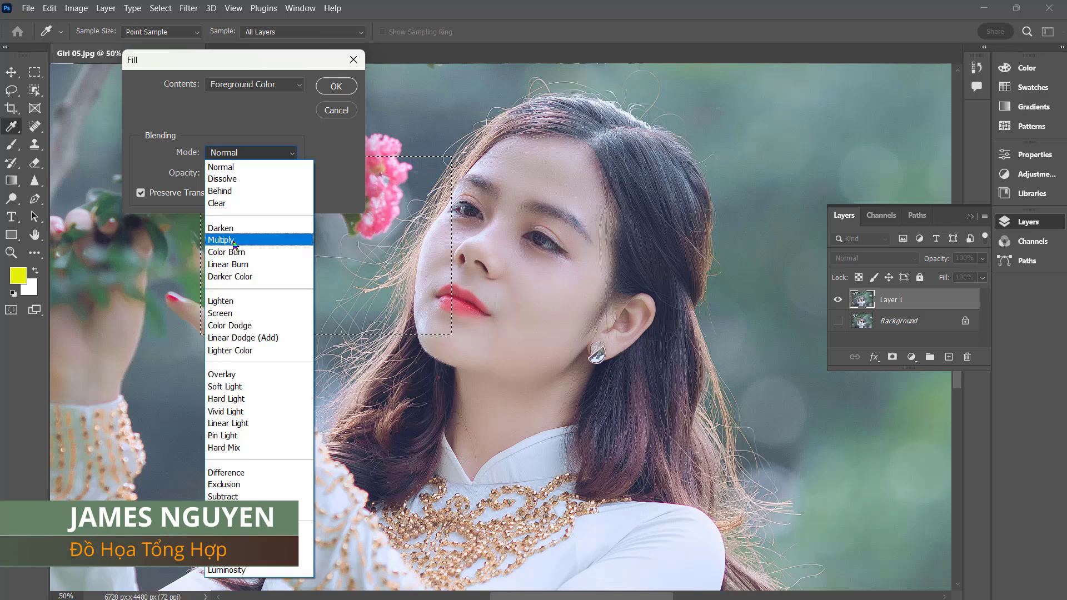
click(223, 228)
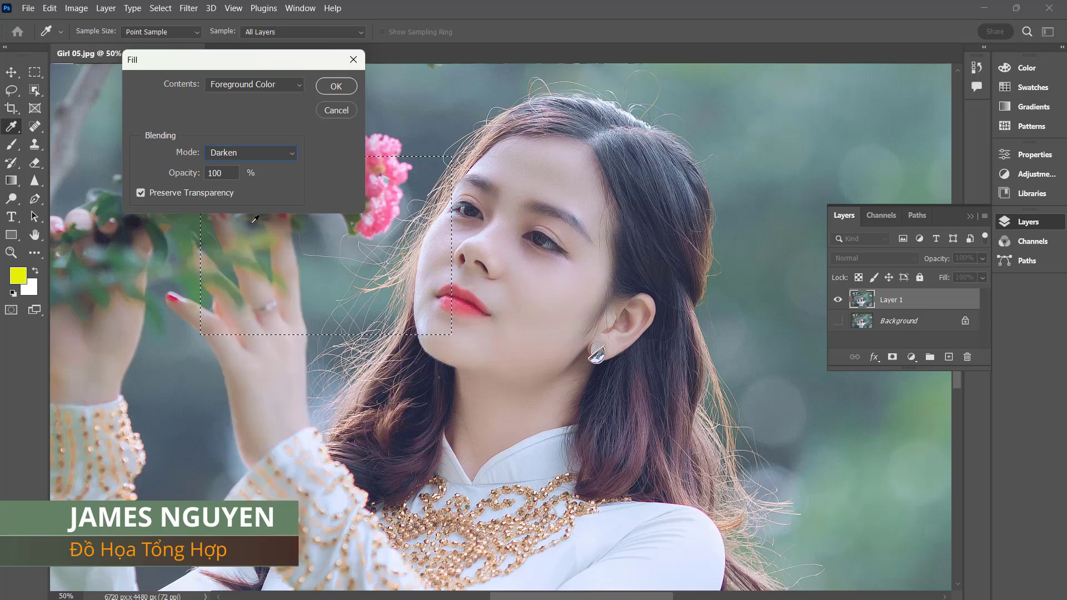
click(140, 192)
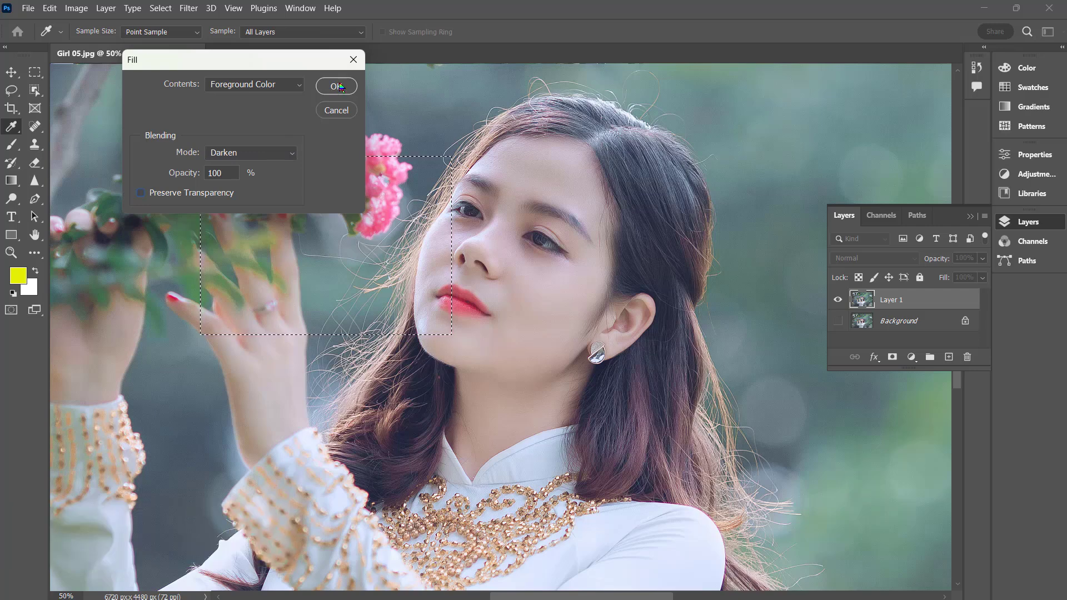
click(337, 86)
key(m)
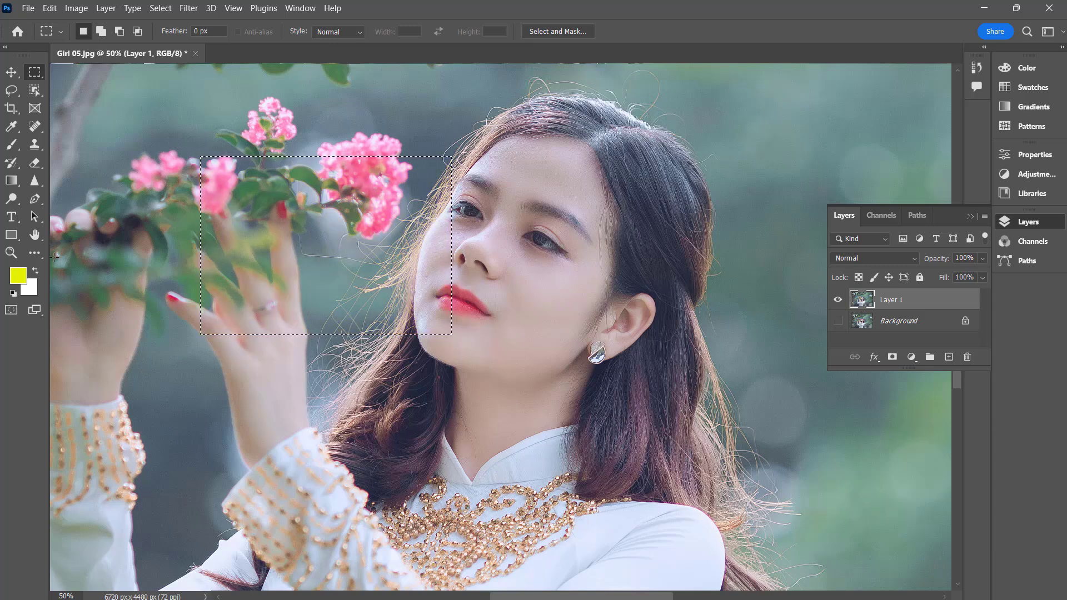
Step: Change the foreground color to the red f11433
click(19, 275)
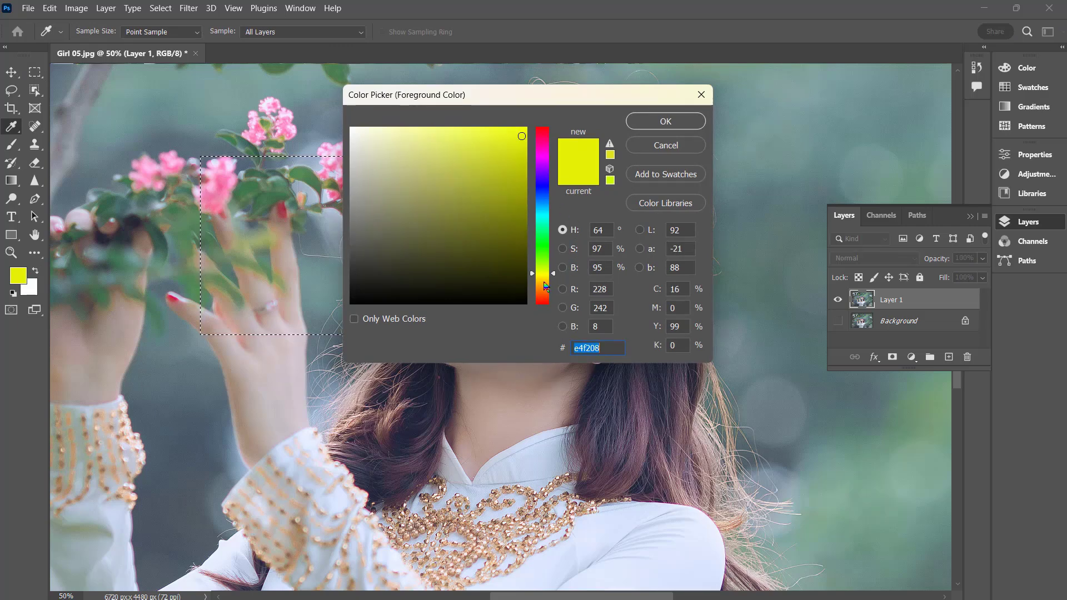
click(544, 287)
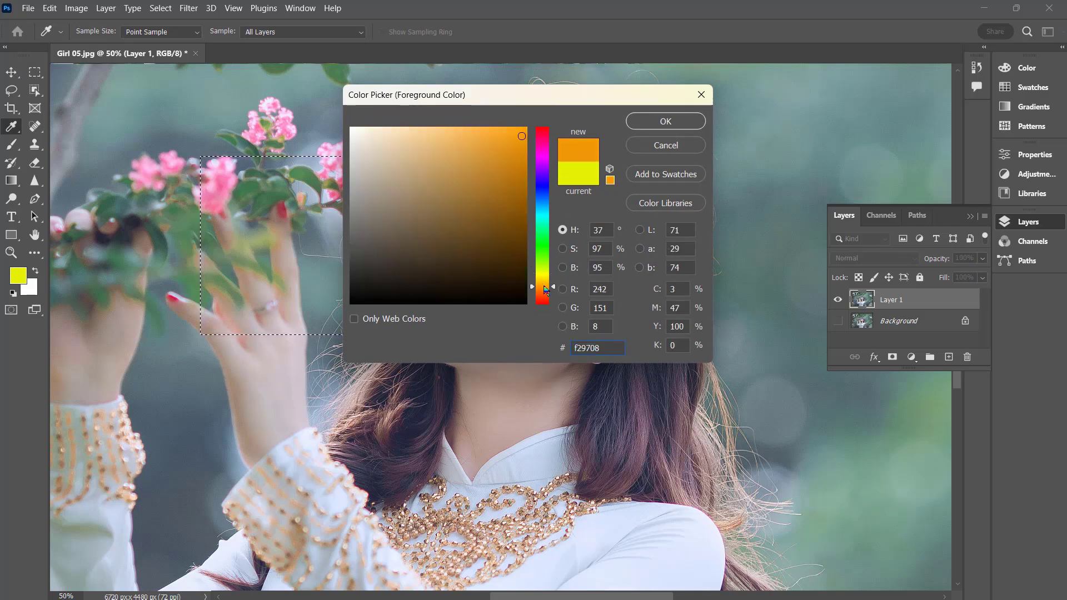
click(540, 133)
drag(516, 137, 513, 137)
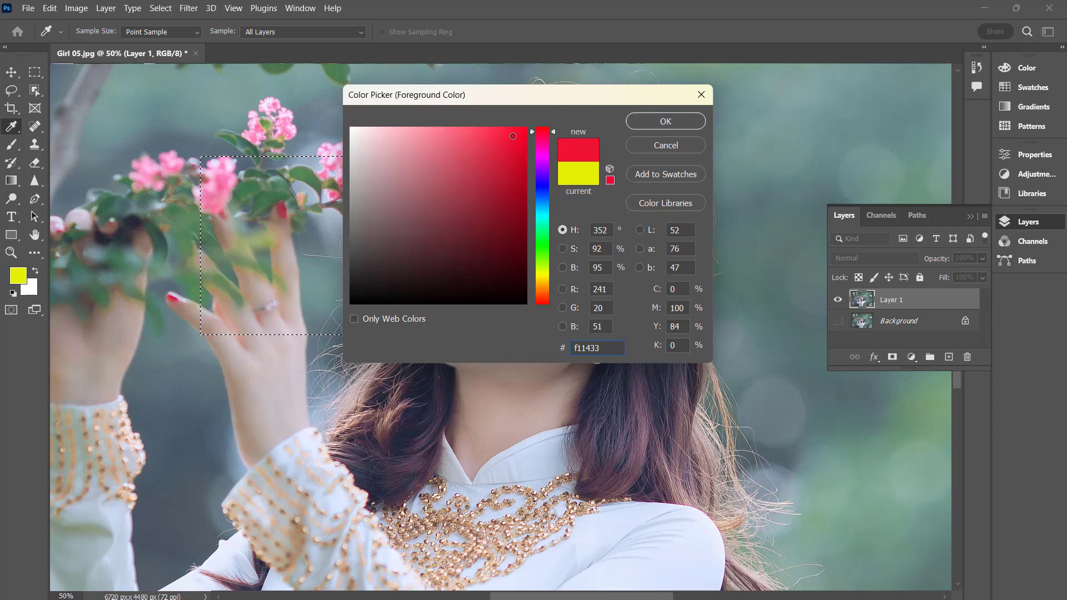
click(648, 123)
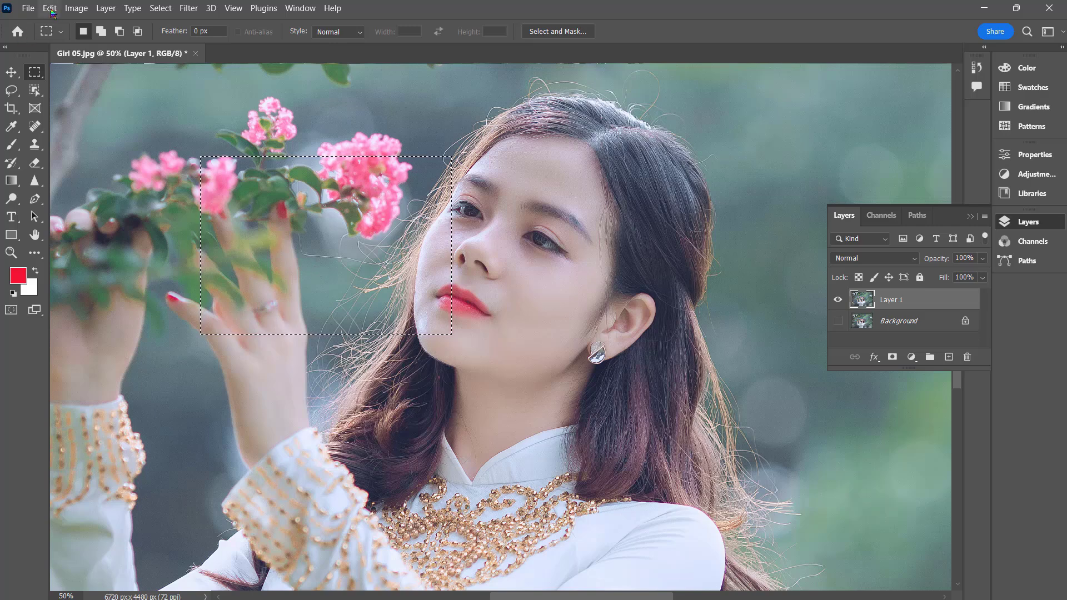
Step: Try filling the selection with the red foreground color in Multiply mode at 100% opacity, and undo the fill
click(50, 8)
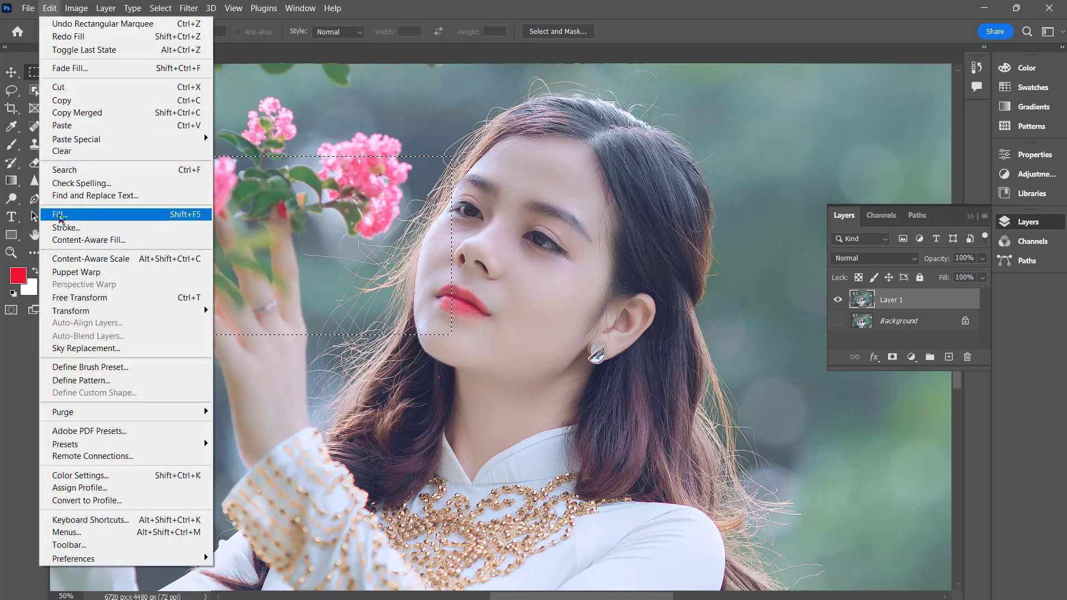
click(60, 216)
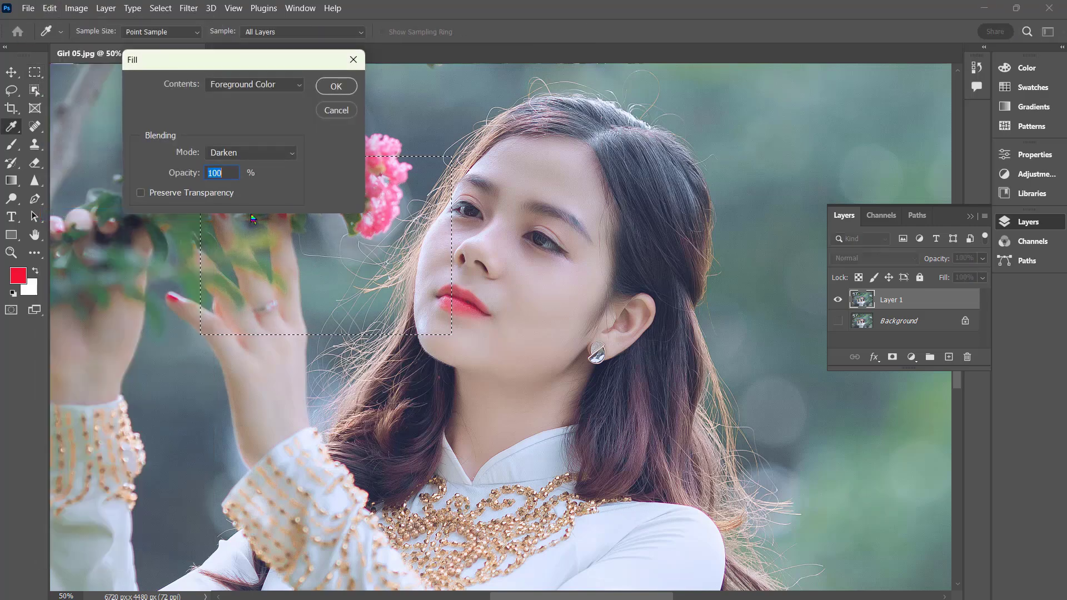
click(292, 156)
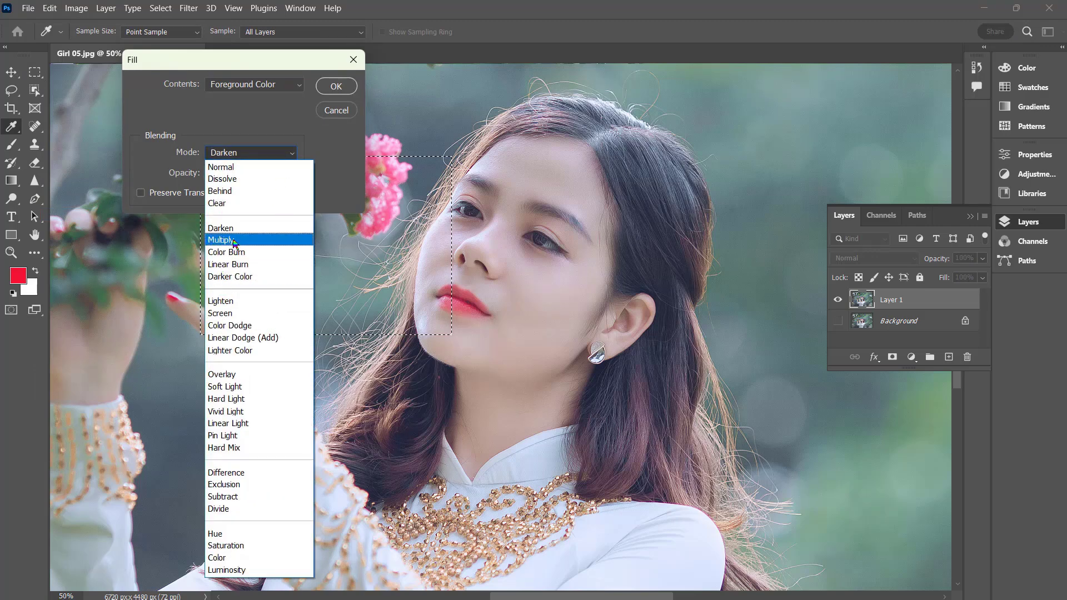
click(234, 241)
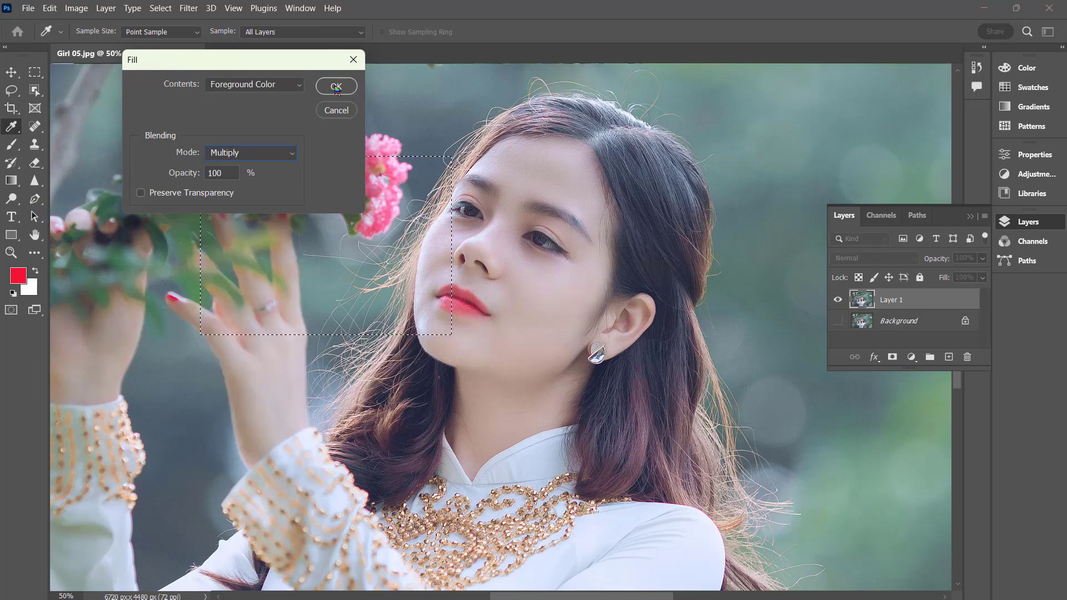
click(337, 86)
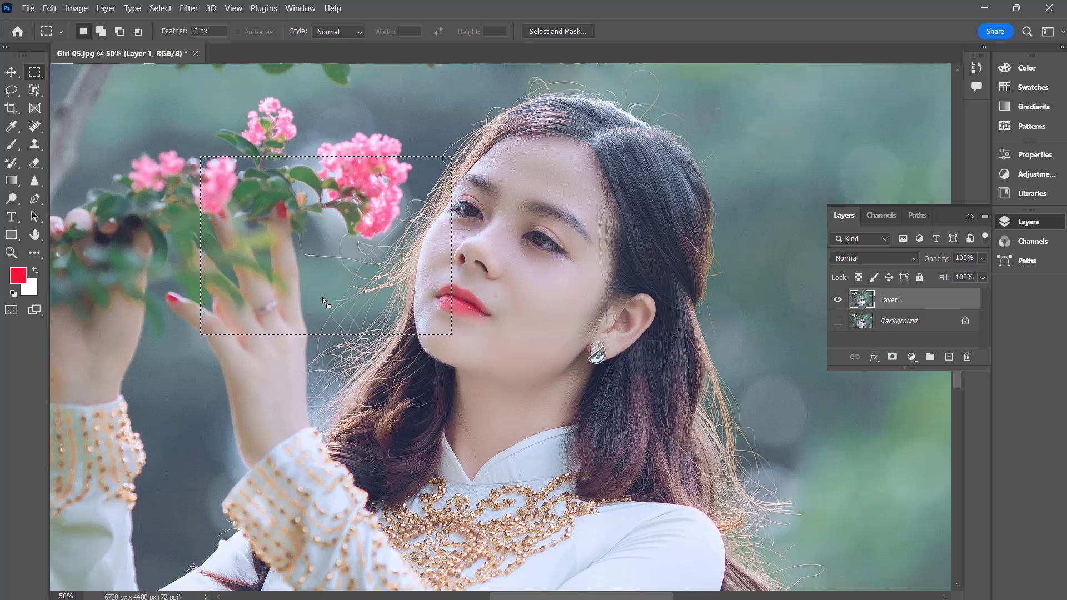
Step: Try filling the selection with the red foreground color using the Lighten blending mode, and undo the fill
click(49, 8)
click(111, 216)
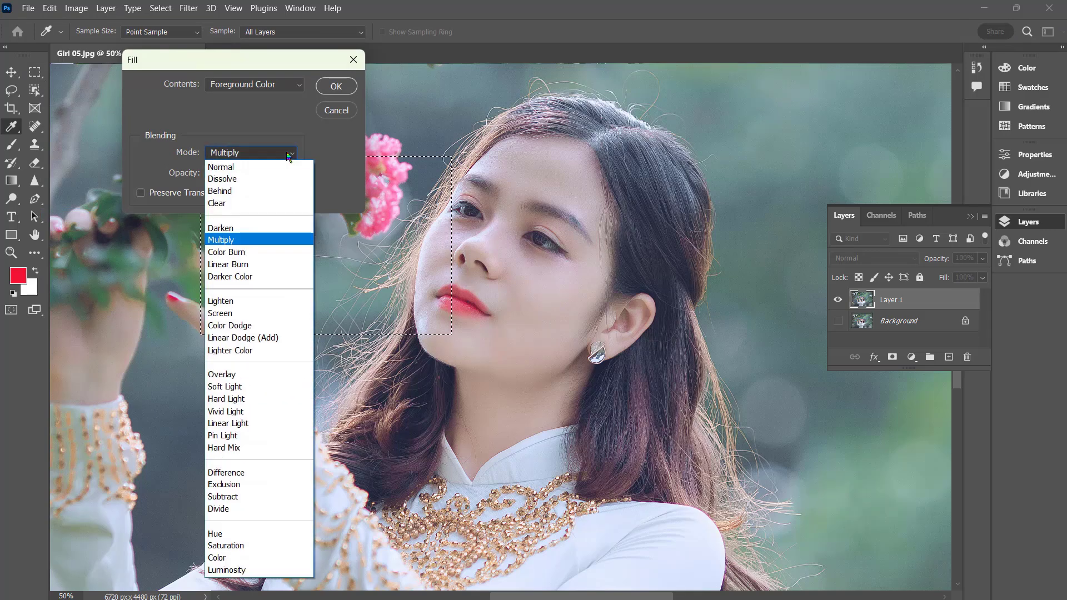
click(238, 302)
click(336, 87)
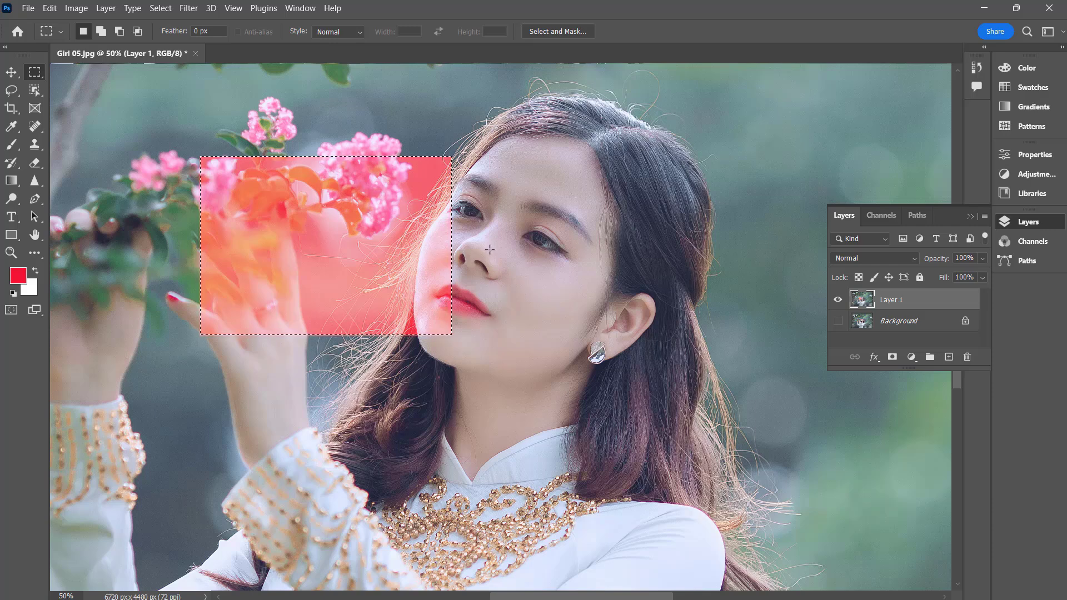
key(ctrl+z)
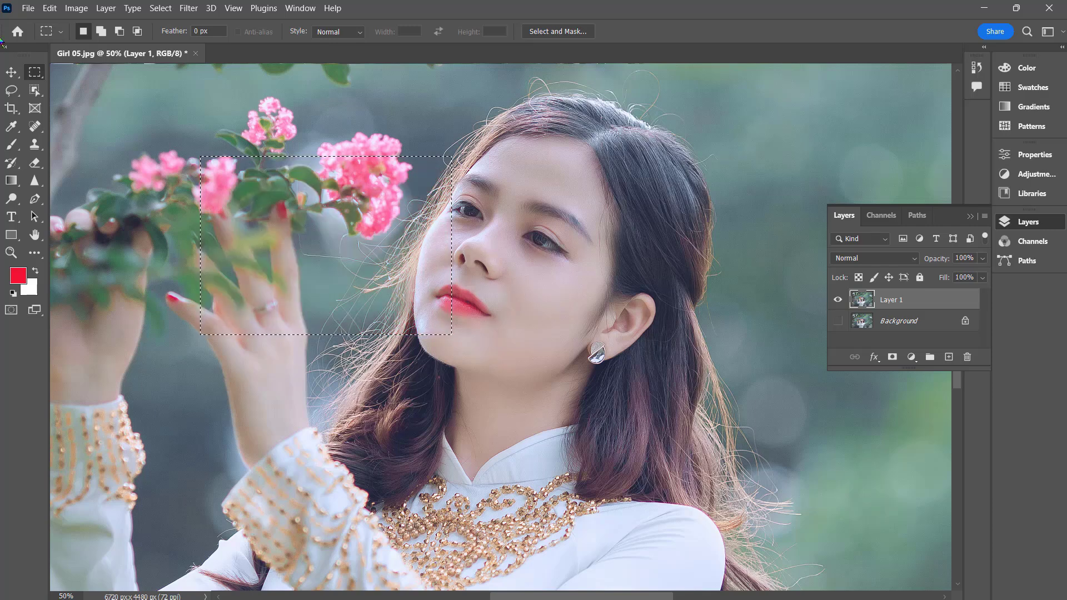
Step: Try filling the selection with the red foreground color in Screen mode at 100% opacity, and undo the fill
click(50, 8)
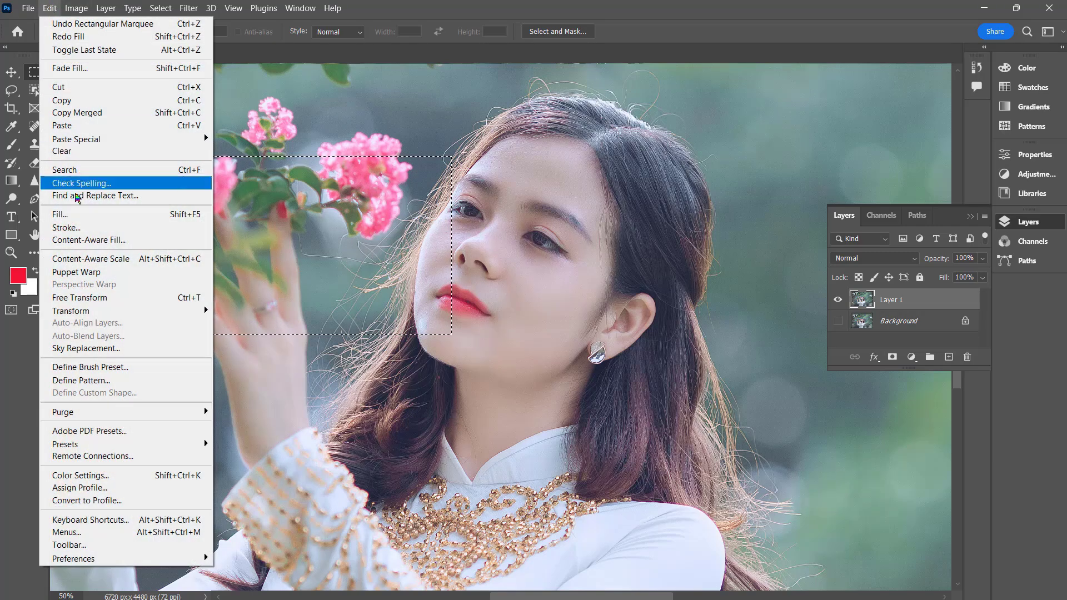
click(61, 214)
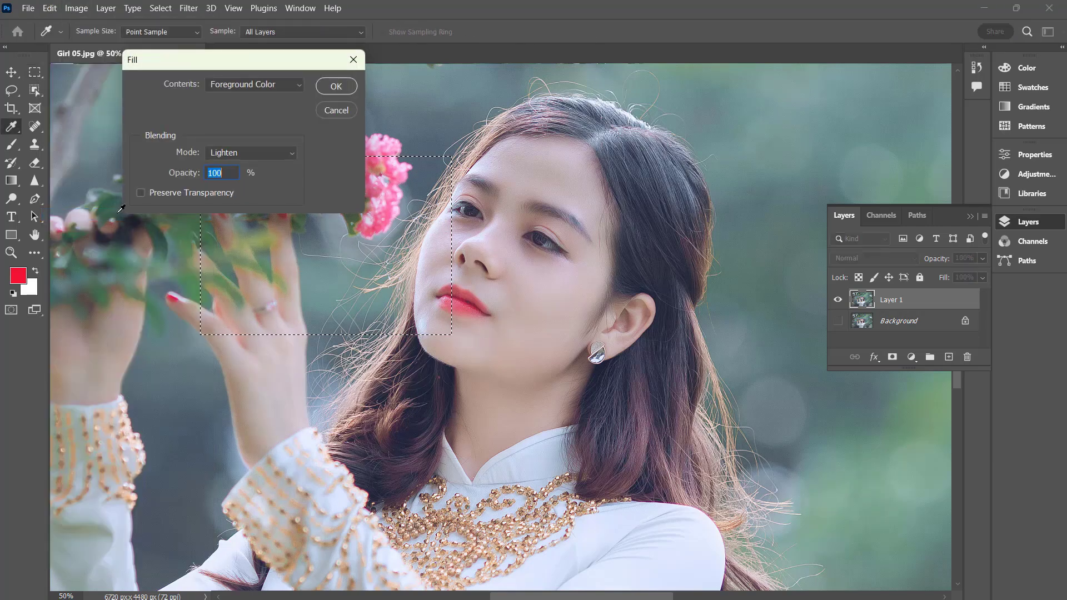
click(285, 157)
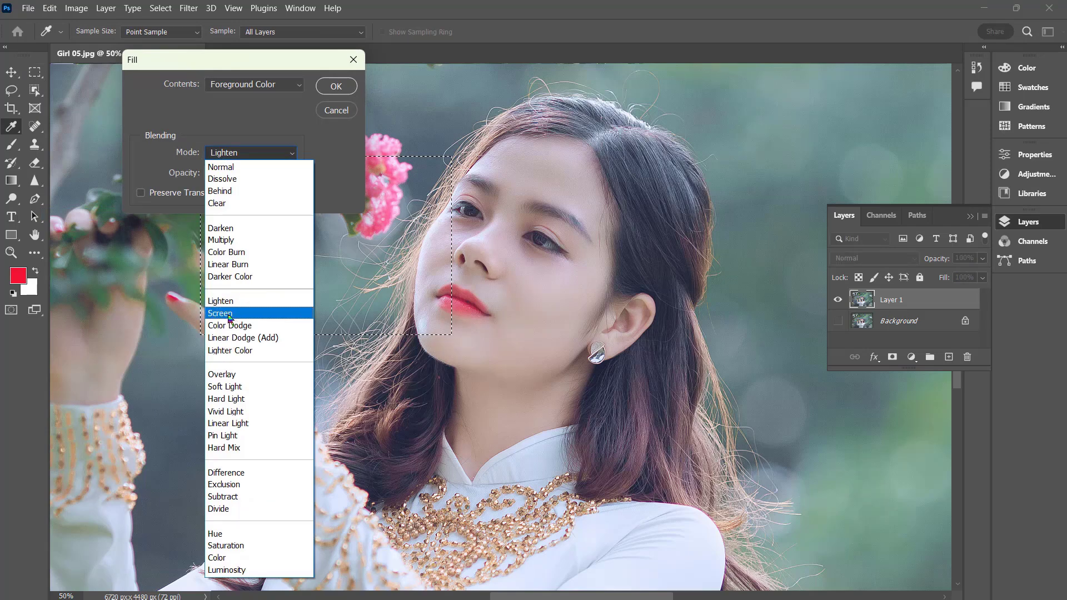
click(230, 314)
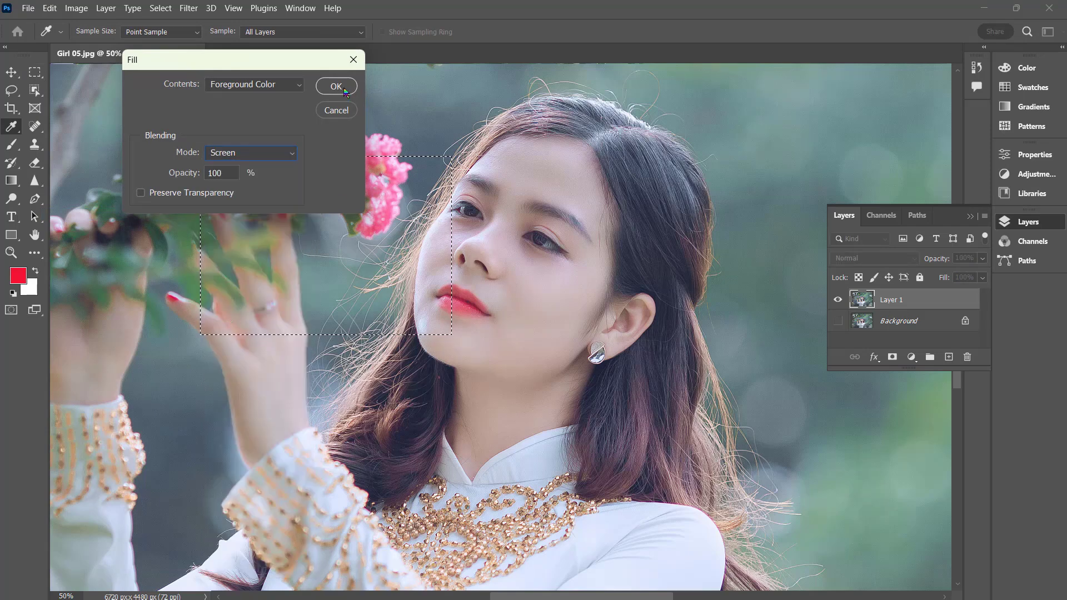
key(Return)
key(m)
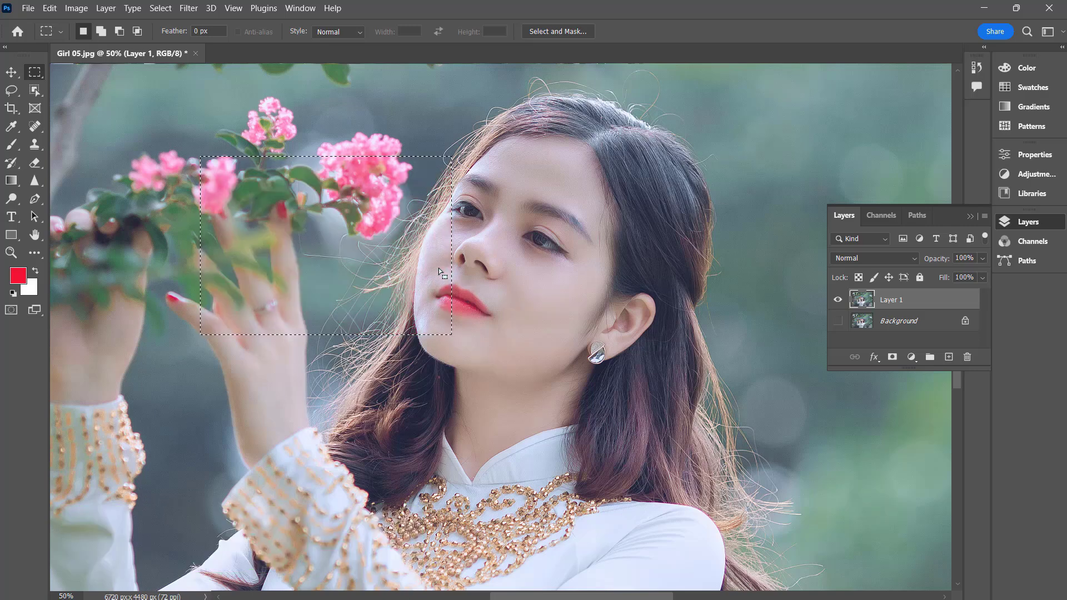
Step: Try filling the selection with the red foreground color in Overlay mode at 100% opacity, and undo the fill
click(51, 9)
click(69, 215)
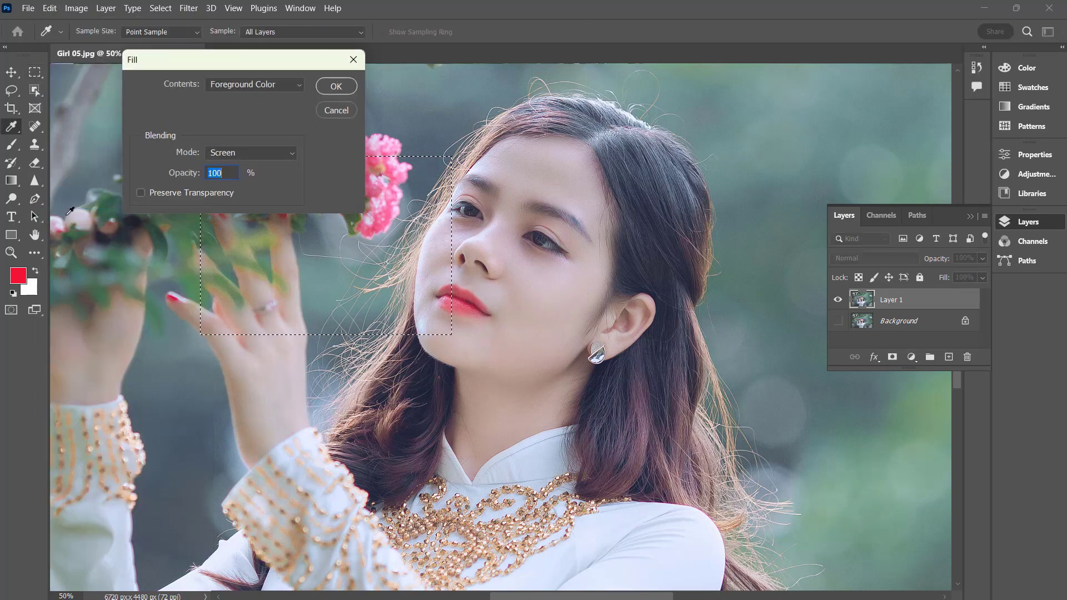
click(288, 155)
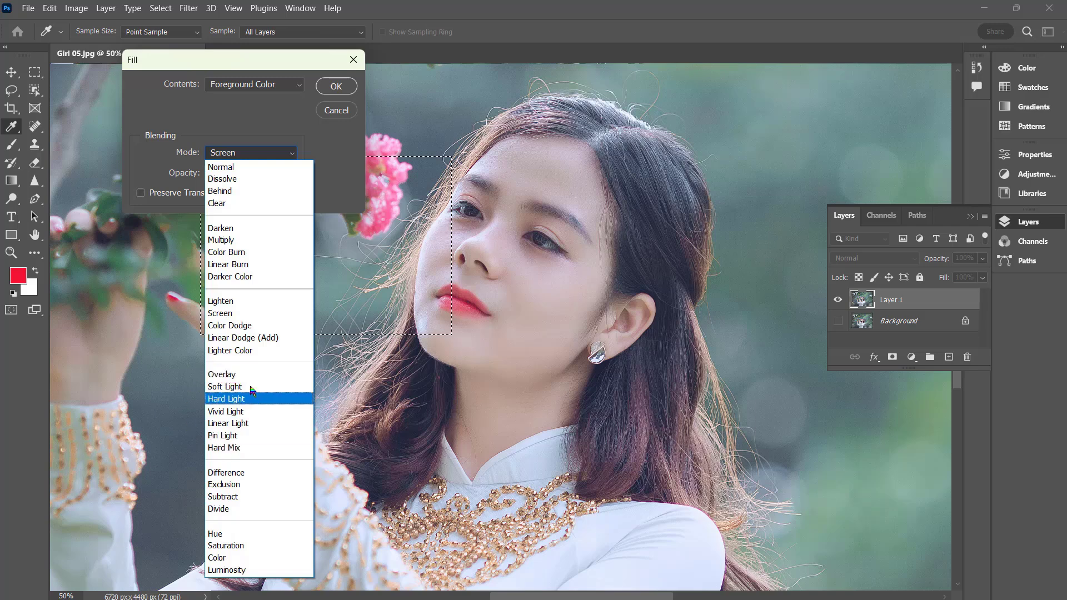
click(233, 376)
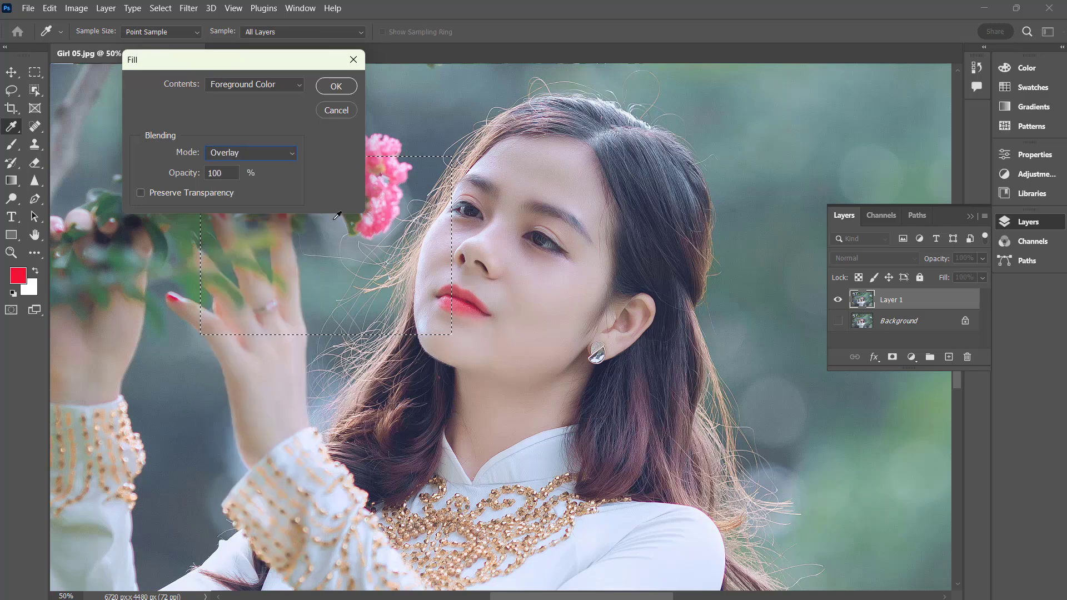
click(335, 88)
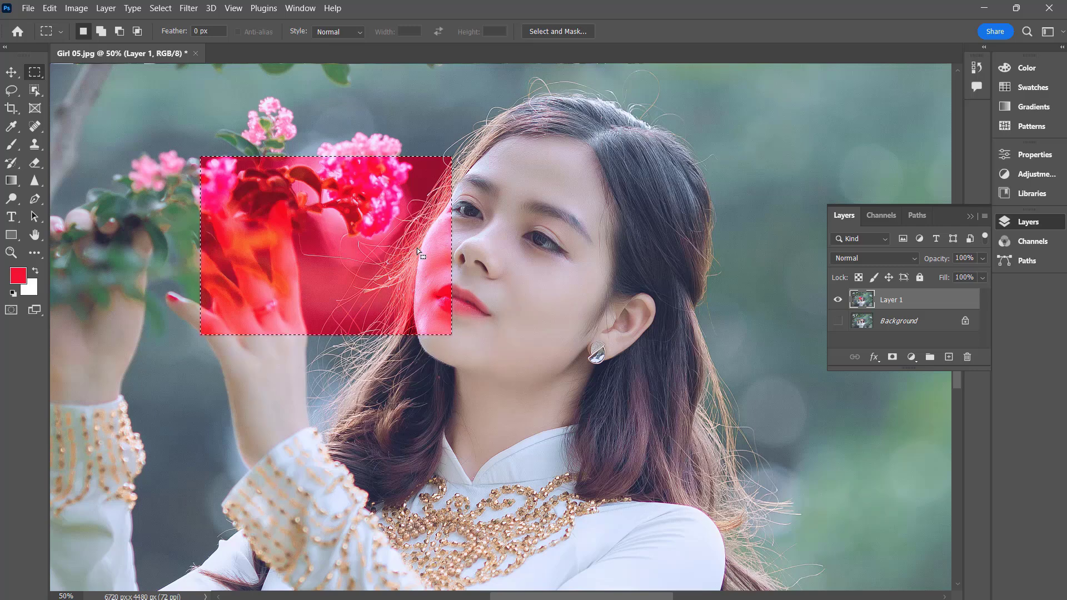
key(ctrl+z)
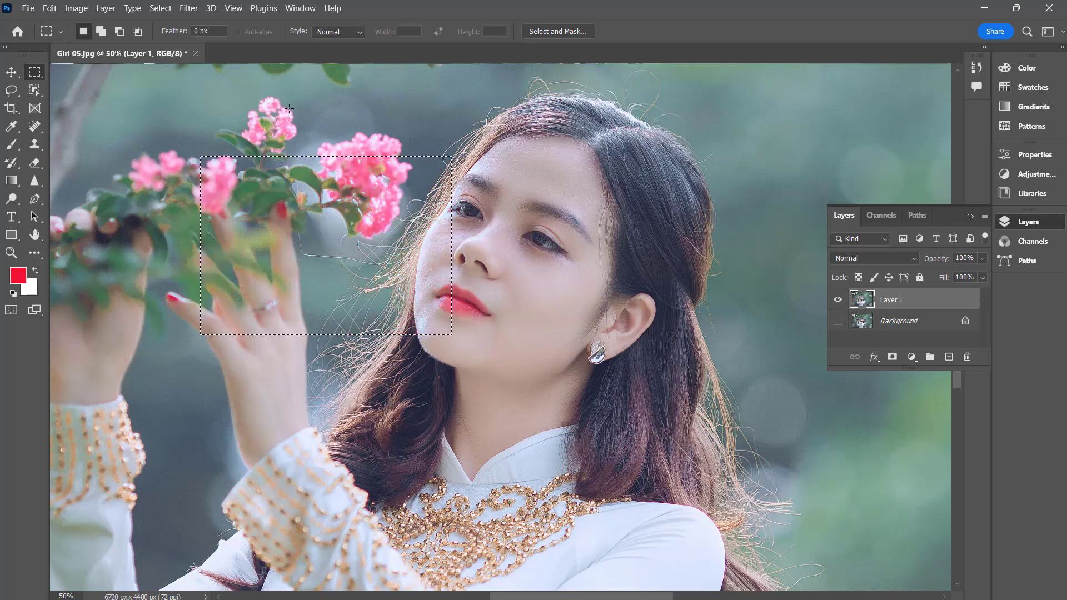
Step: Try filling the selection with the red foreground color in Soft Light mode at 100% opacity, and undo the fill
click(49, 7)
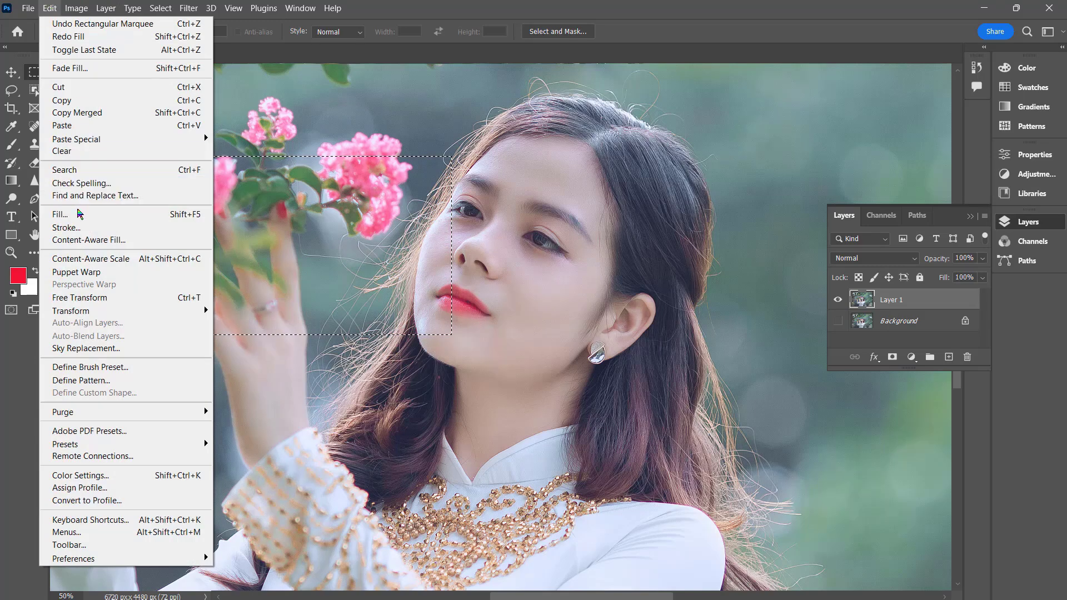
click(60, 214)
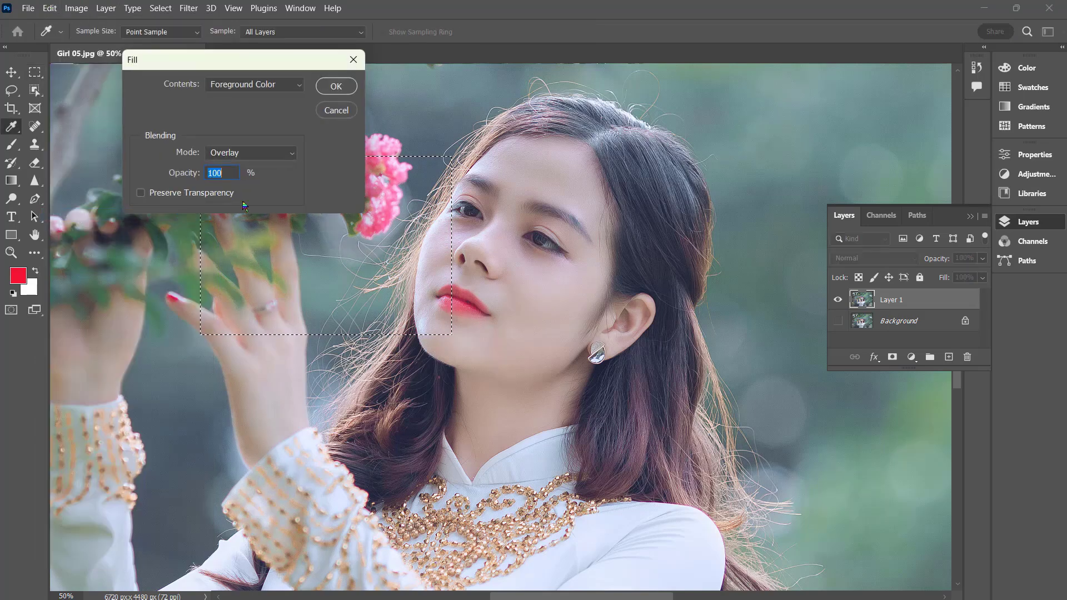
click(287, 153)
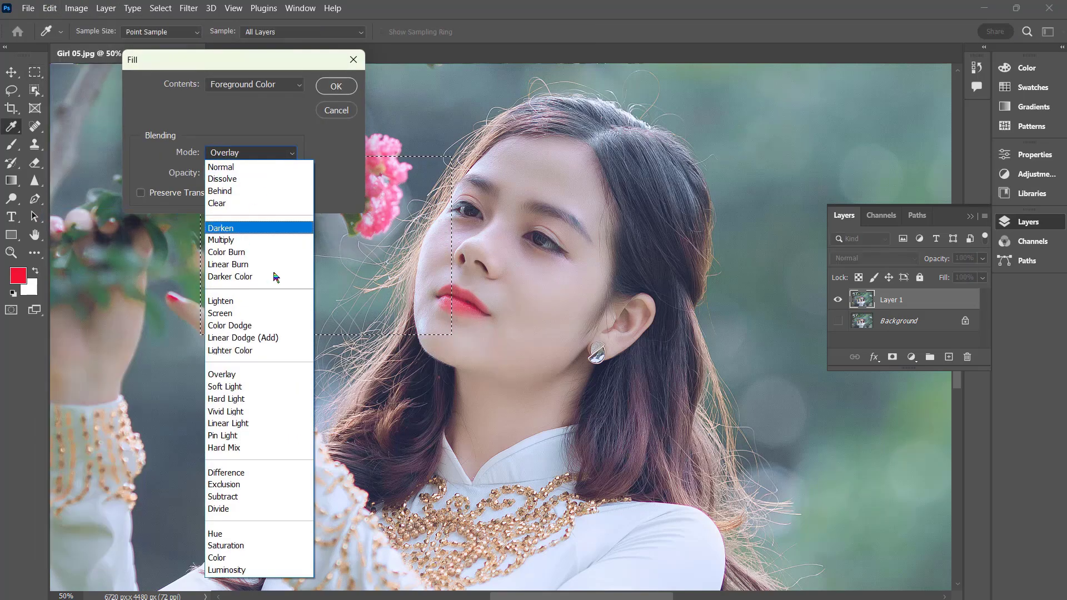
click(234, 387)
click(345, 89)
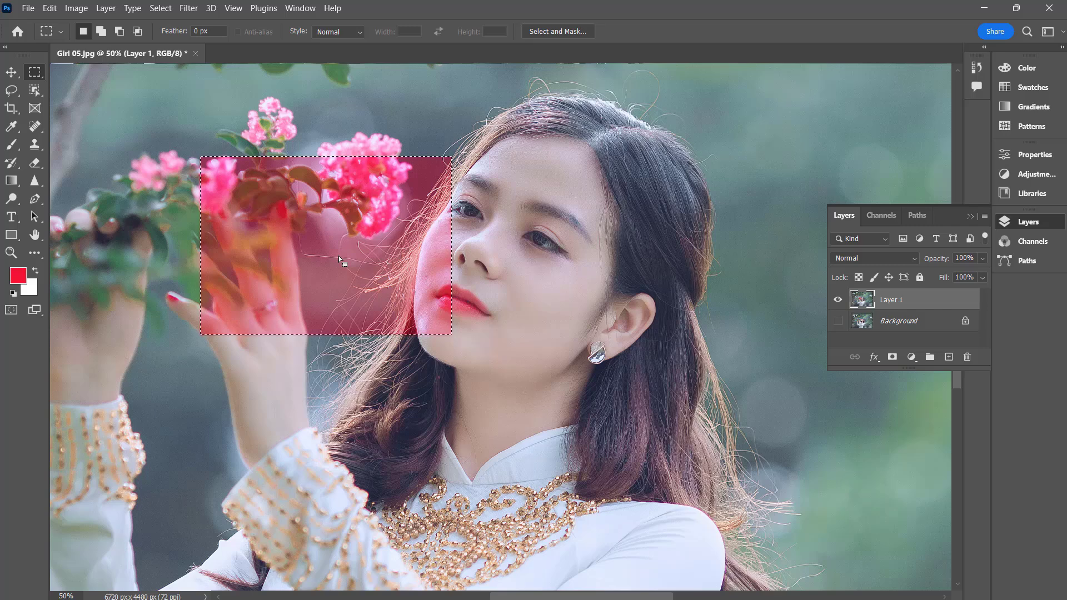
key(ctrl+z)
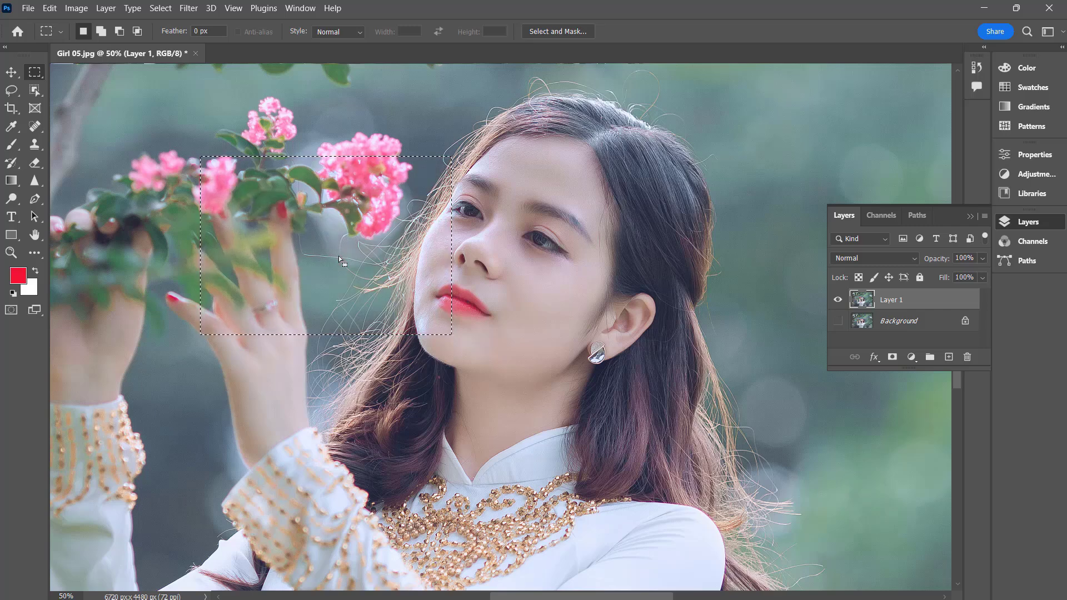
Step: Try filling the selection with the red foreground color in Difference mode at 100% opacity, and undo the fill
click(49, 8)
click(183, 214)
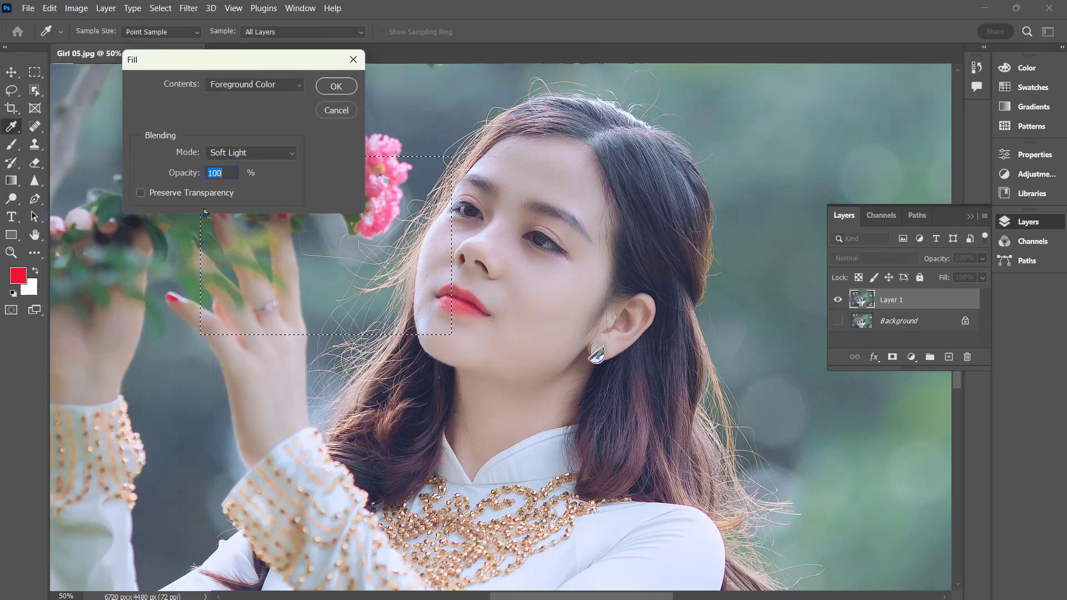
click(253, 153)
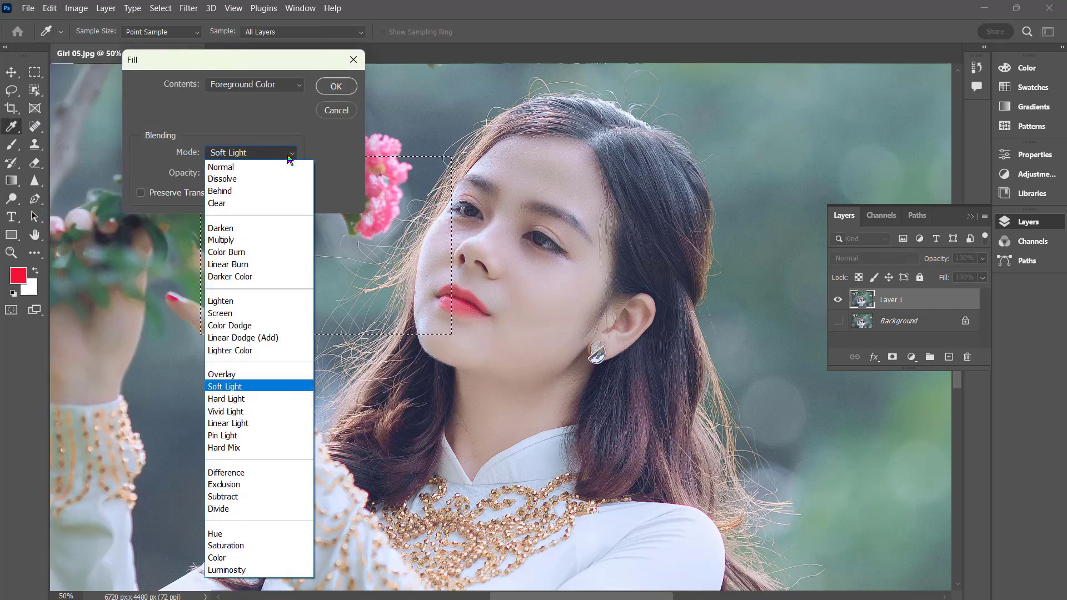
click(235, 475)
click(340, 89)
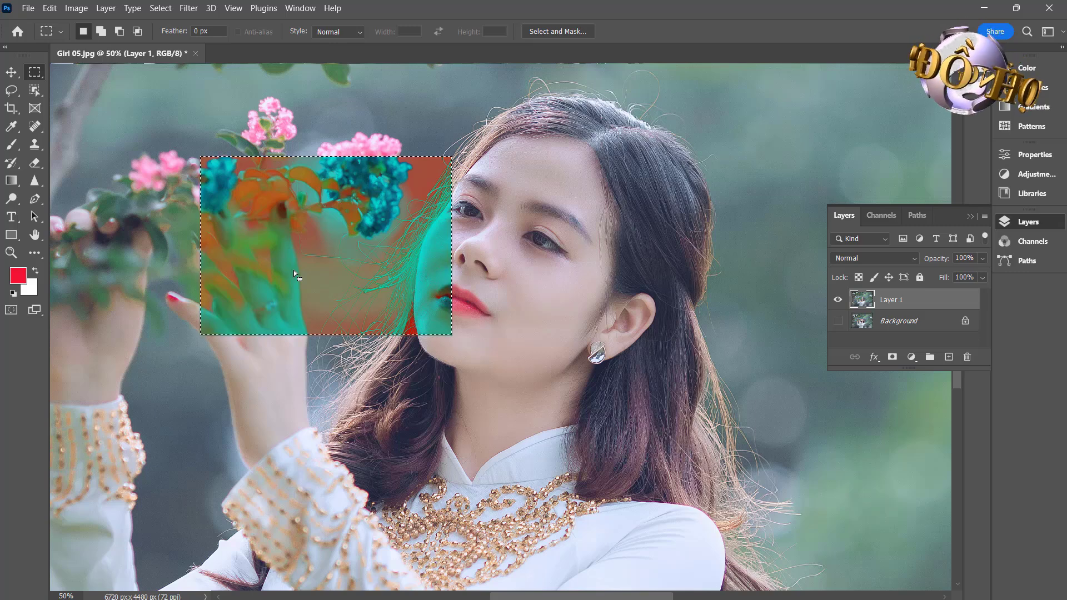
key(ctrl+z)
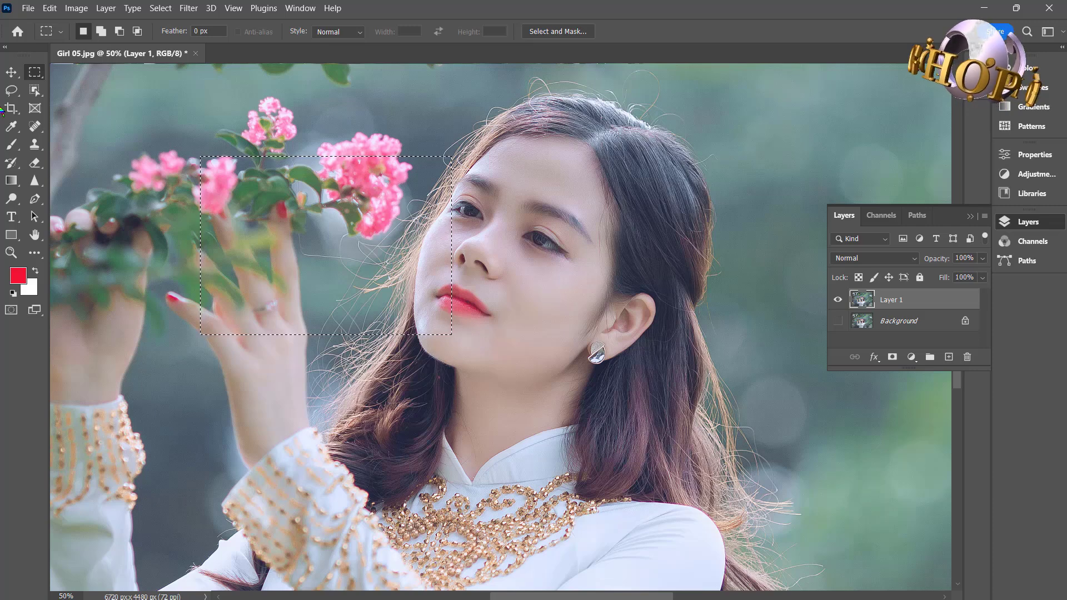
Step: Fill the selection over the flowers and hand with the red foreground color in Hue mode at 100% opacity
click(49, 9)
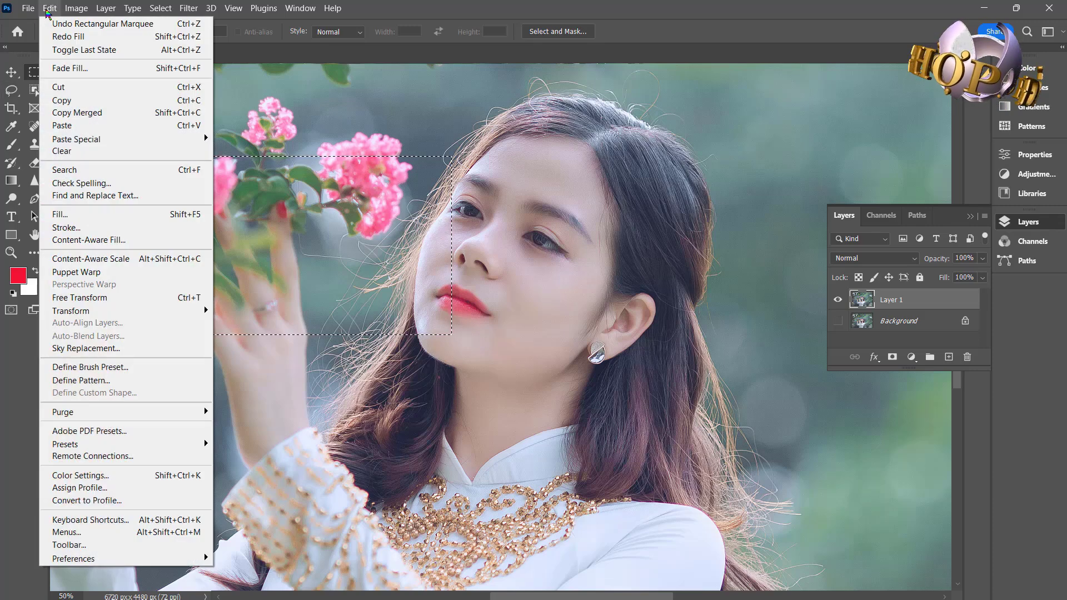
click(69, 215)
click(287, 153)
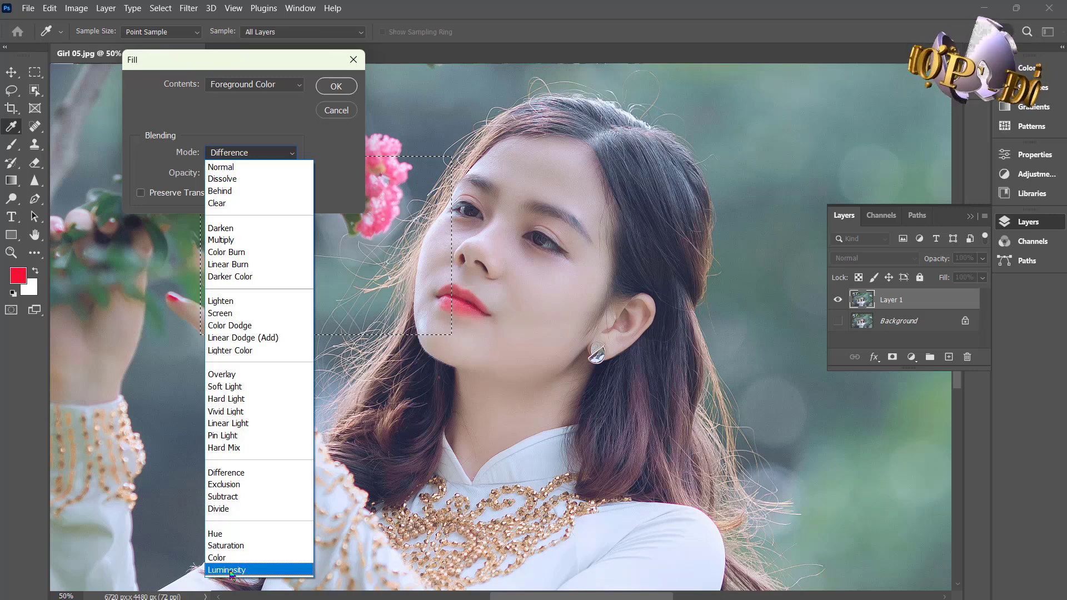
click(222, 535)
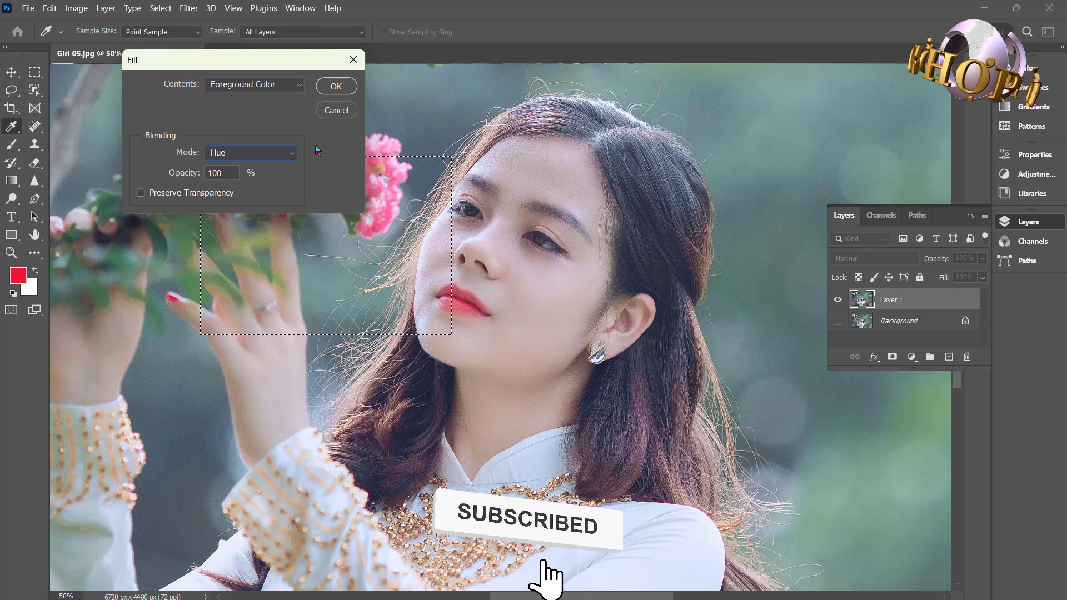
click(336, 87)
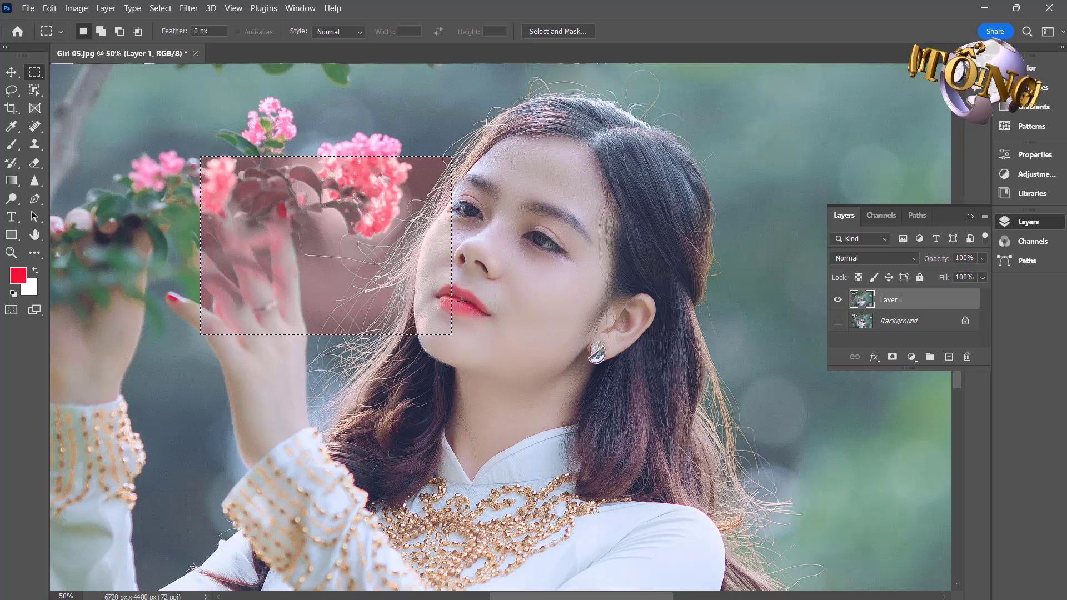
Step: Move the selection over the woman's face and fill it with the red foreground color in Saturation mode at 100% opacity
drag(291, 232, 530, 251)
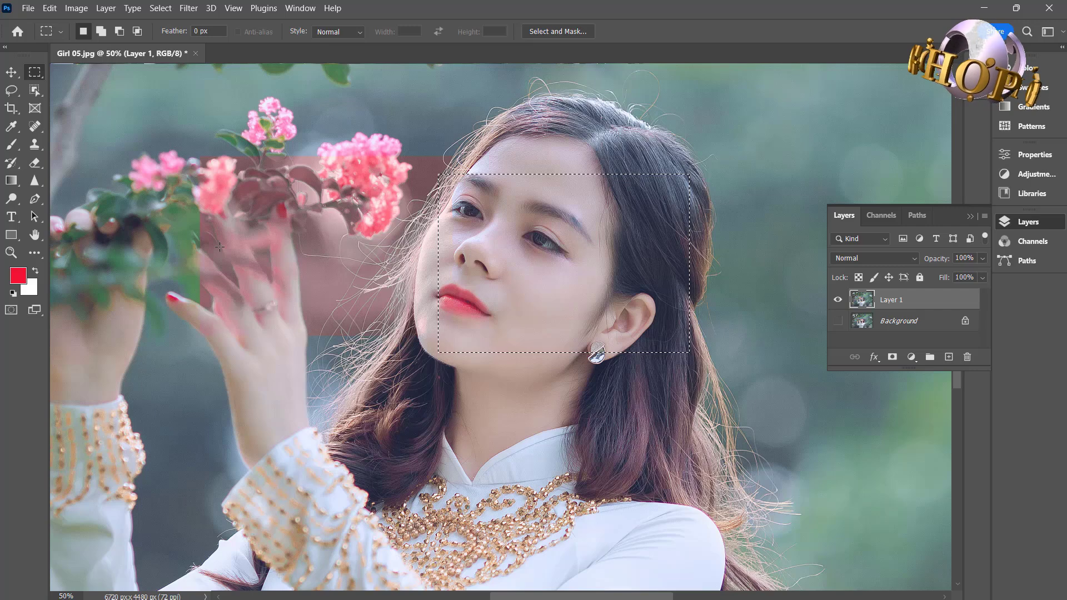
click(54, 11)
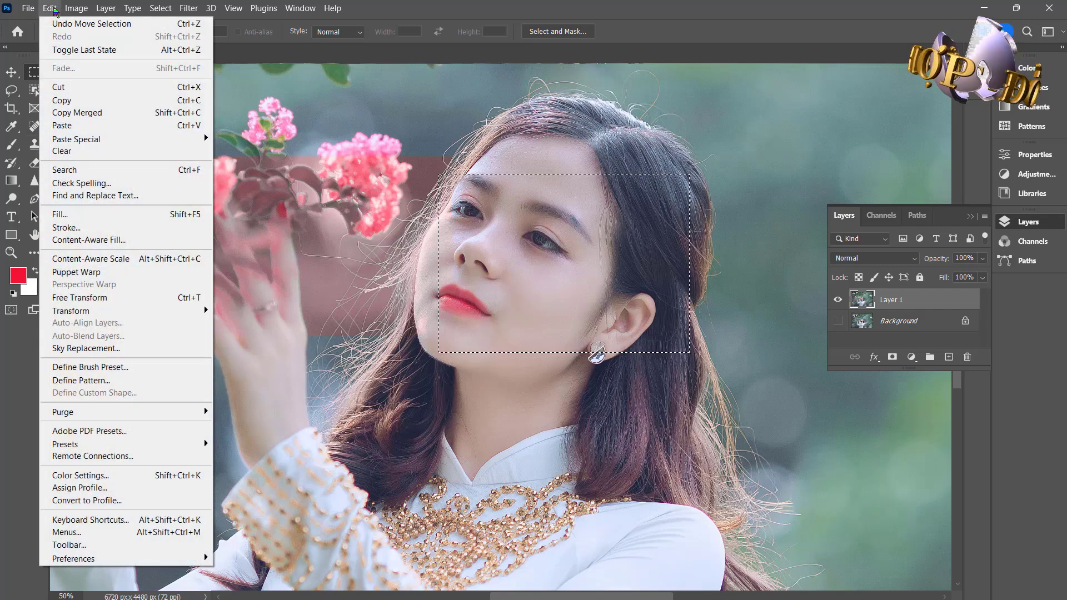
click(63, 215)
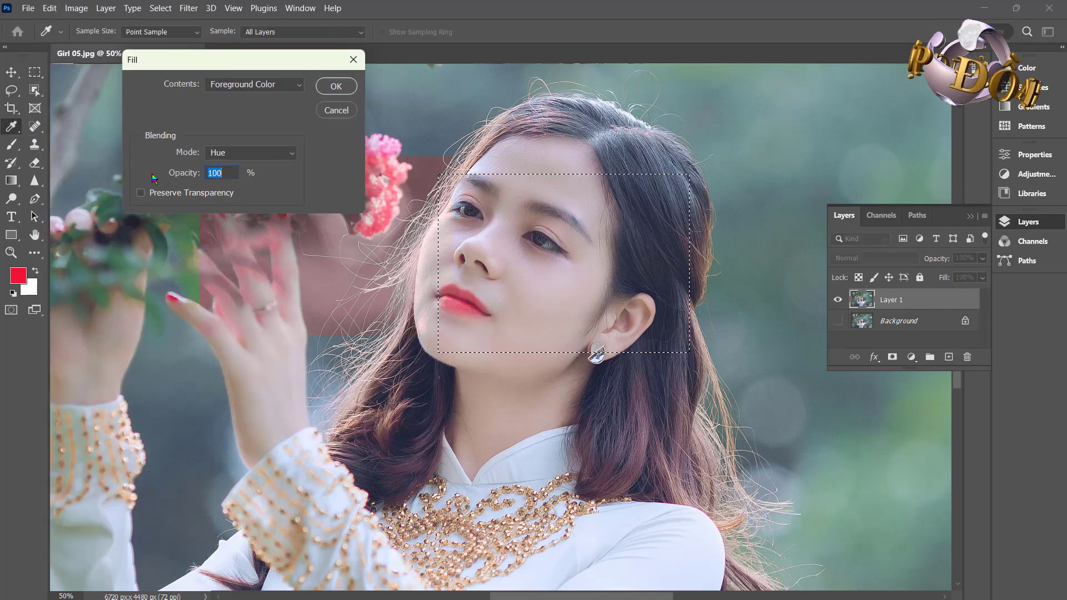
click(288, 152)
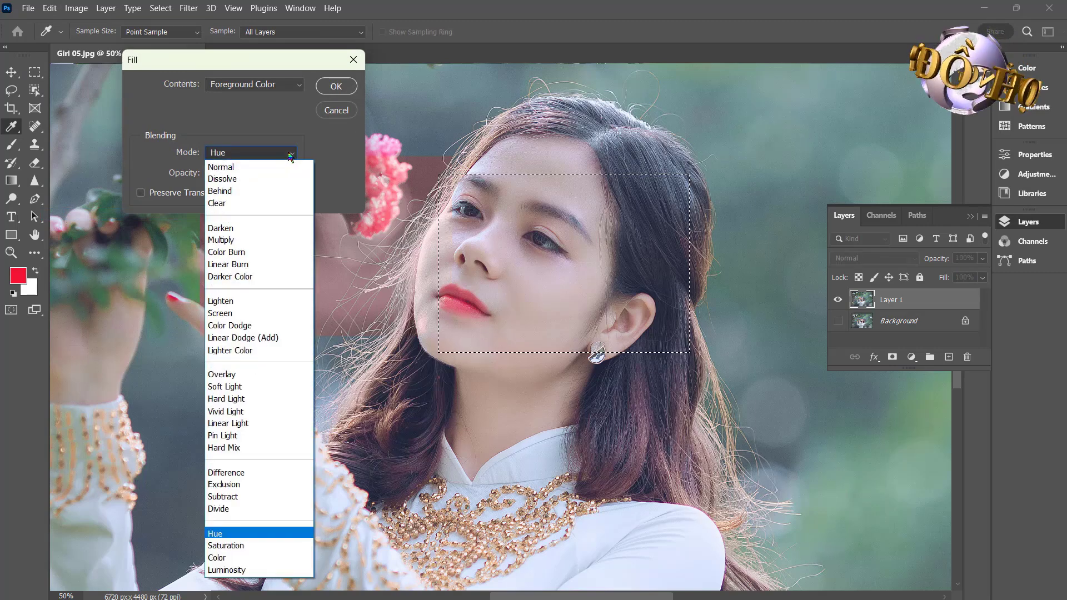
click(226, 545)
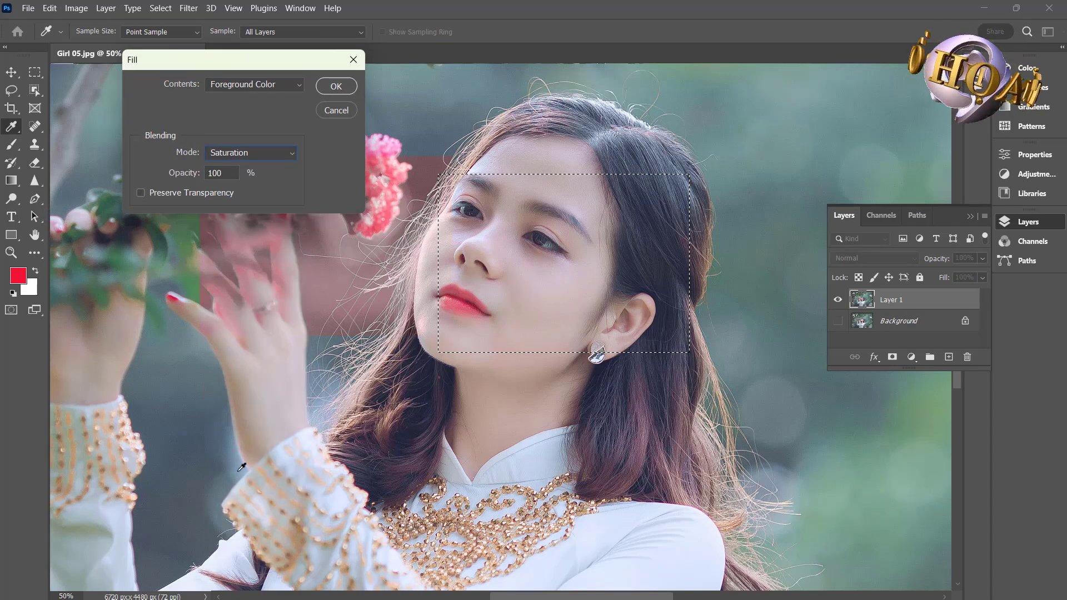
click(336, 85)
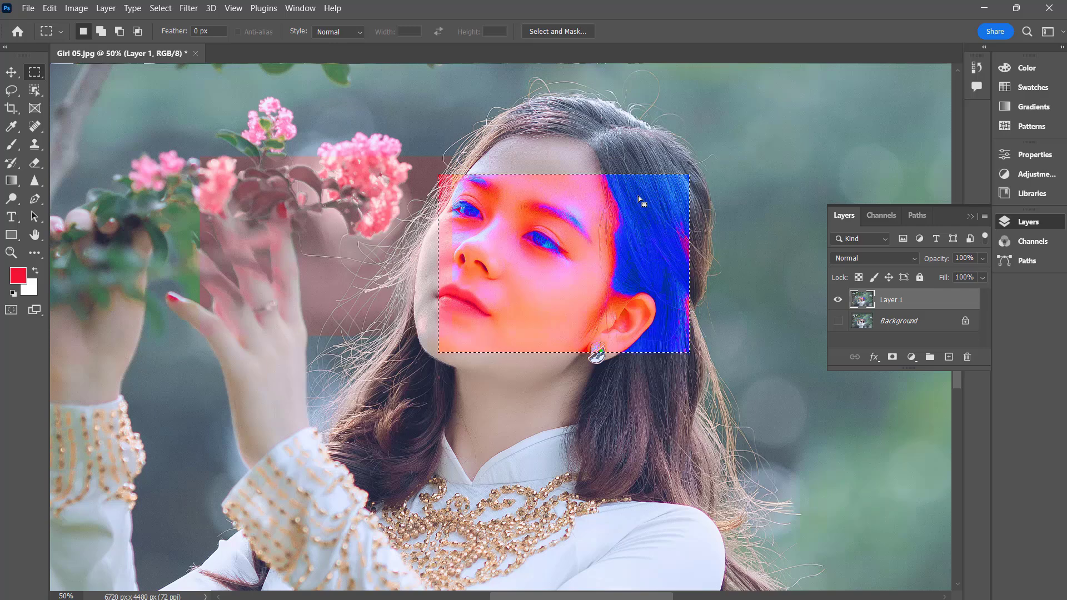
Step: Undo the Saturation and Hue fills and clear the selection
key(ctrl+z)
key(ctrl+d)
Step: Examine the blending modes offered by the Brush tool and by the Clone Stamp tool
key(b)
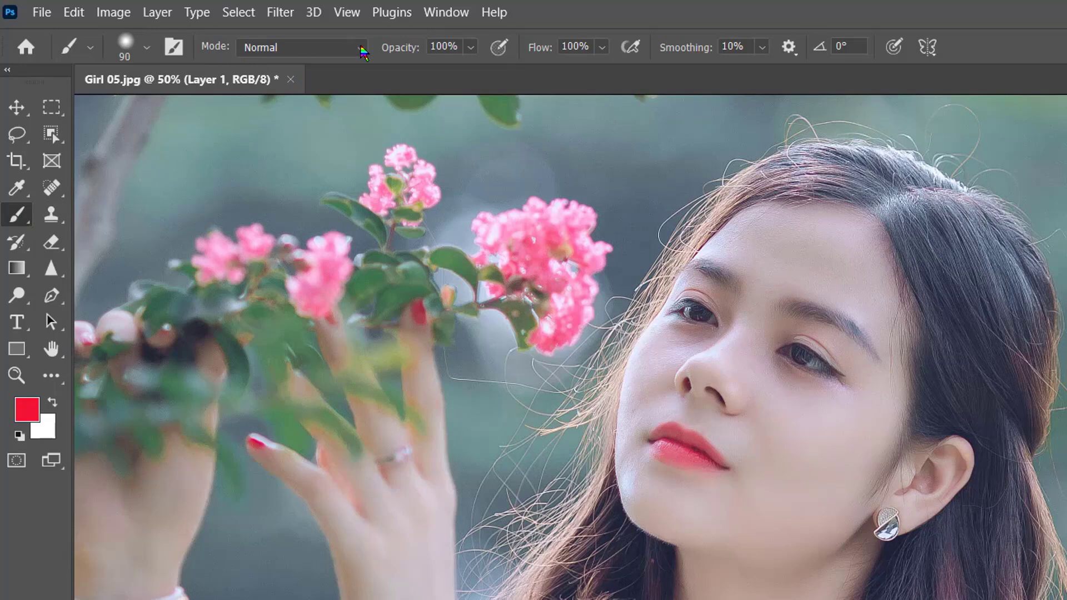
click(363, 52)
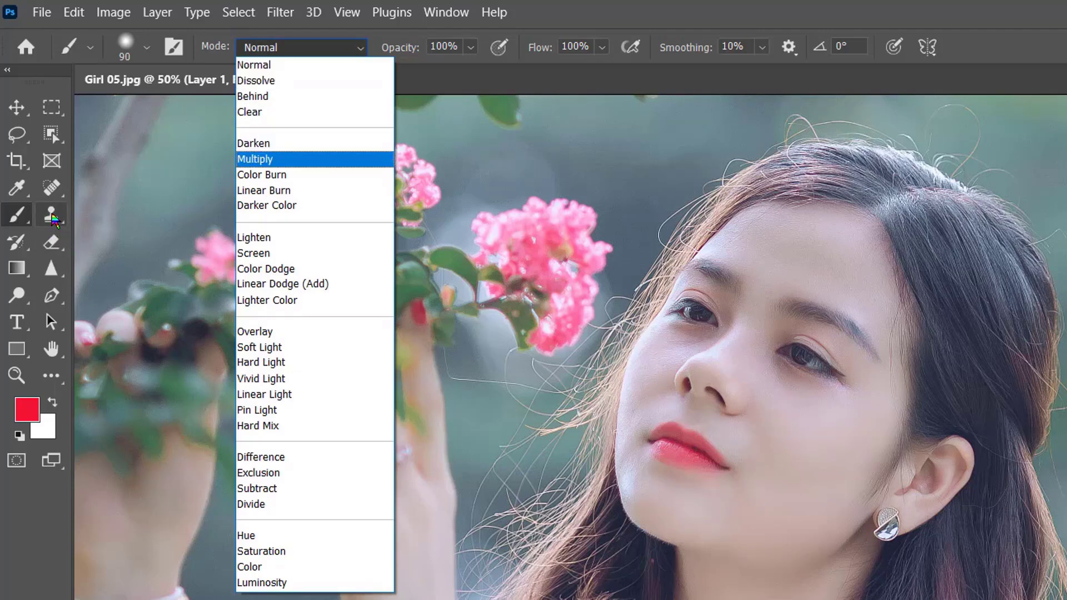
click(53, 220)
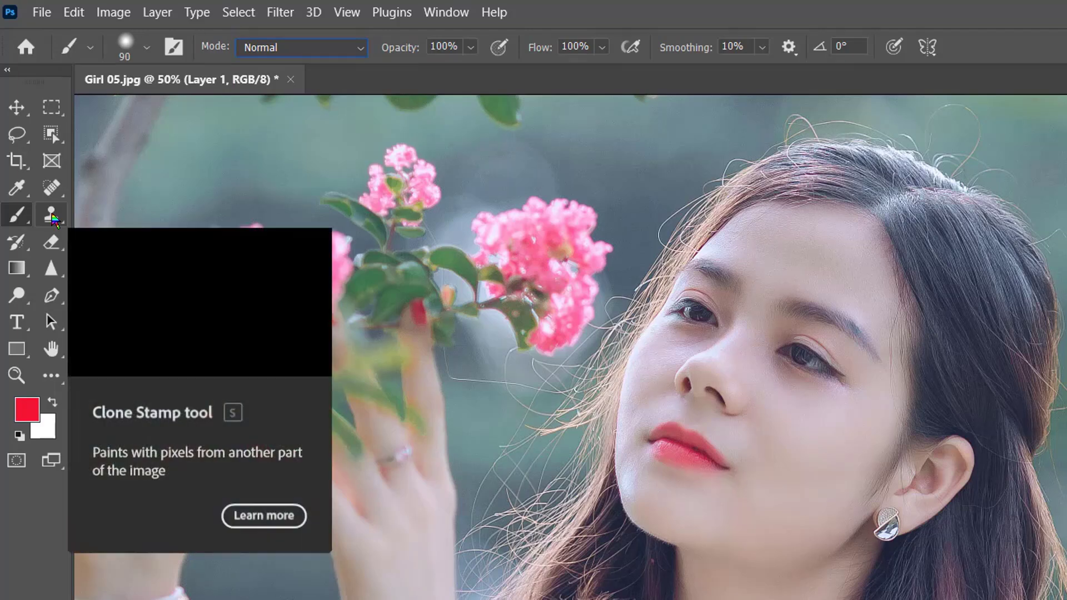
click(52, 220)
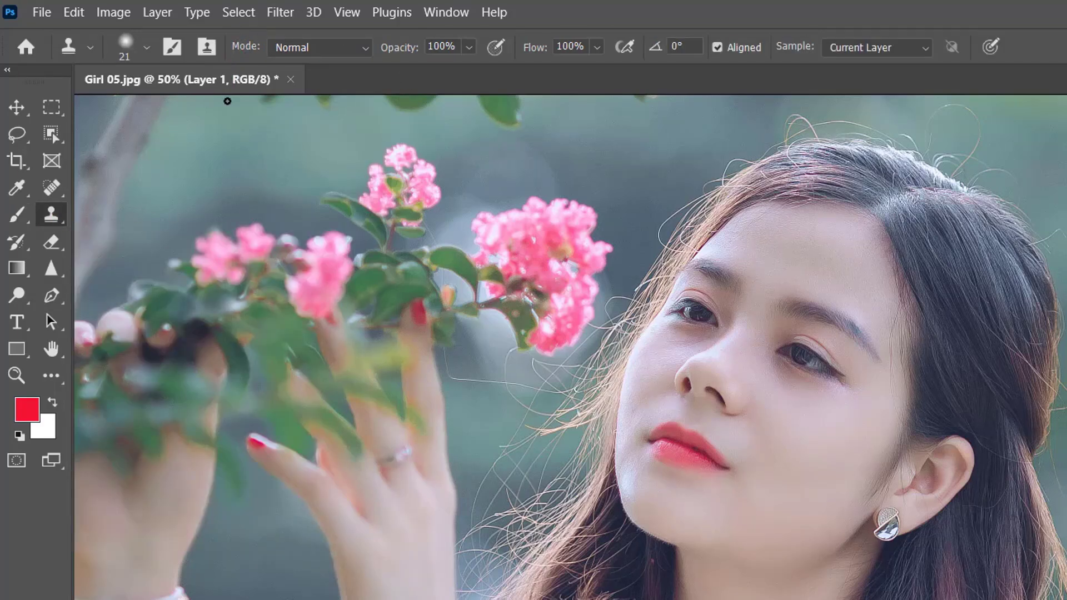
click(366, 49)
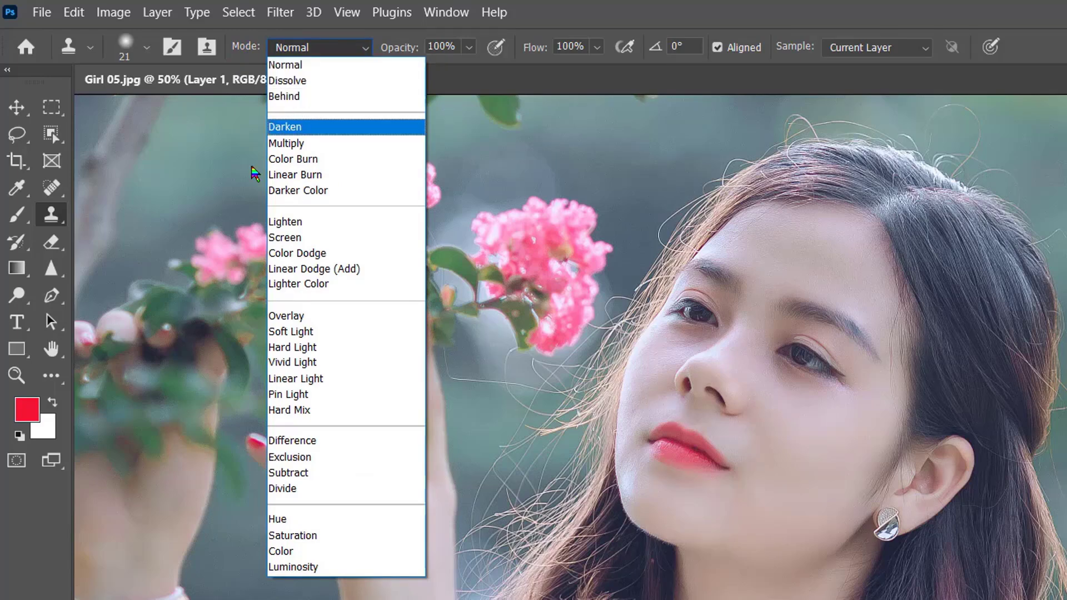
click(17, 270)
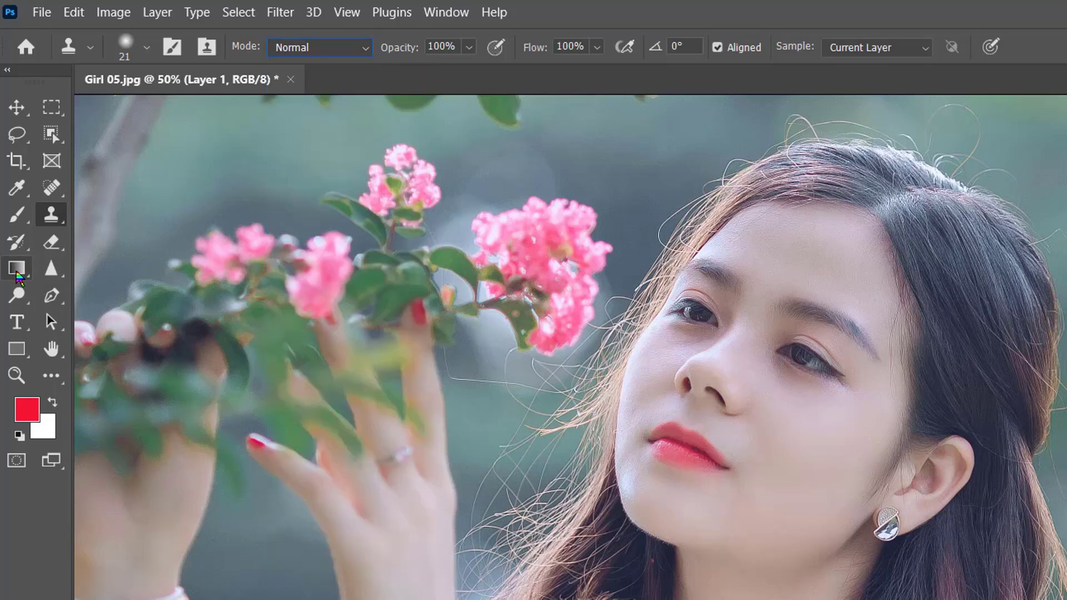
Step: Examine the blending modes offered by the Gradient tool and those available for Layer 1
click(18, 271)
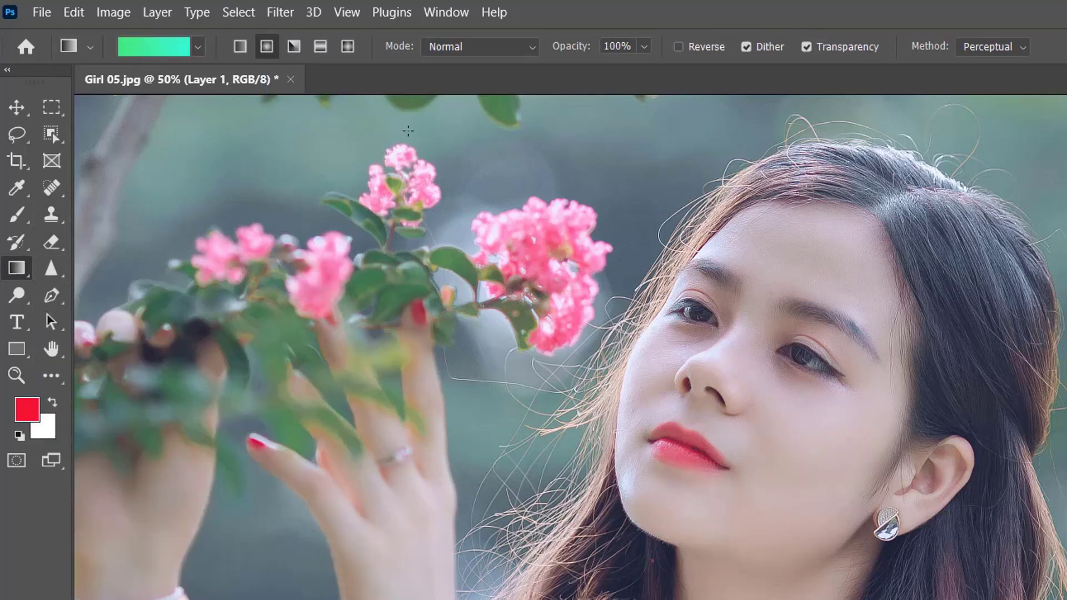
click(534, 51)
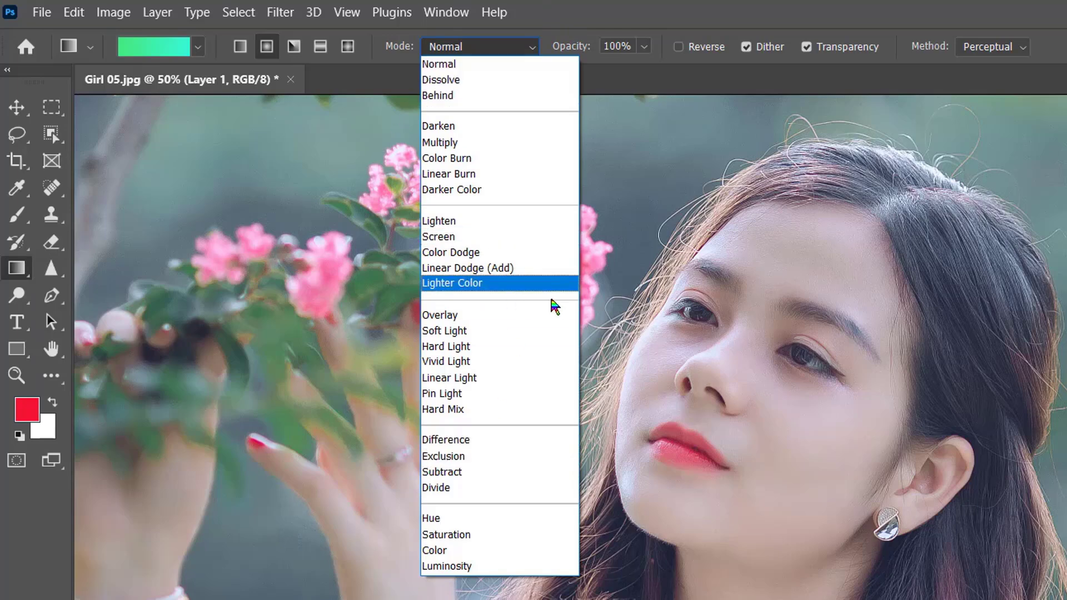
click(786, 300)
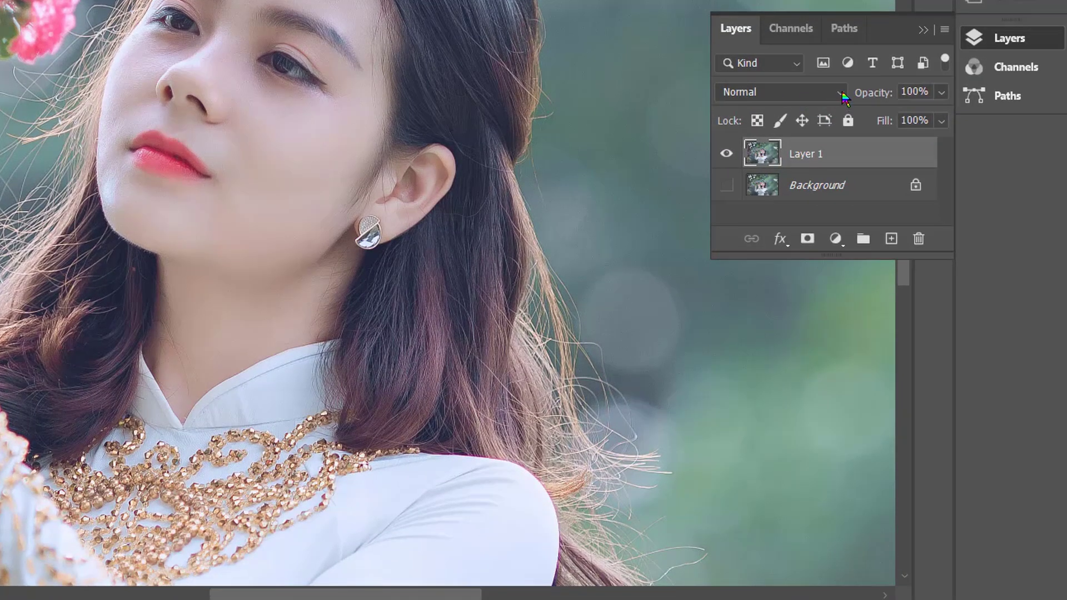
click(844, 98)
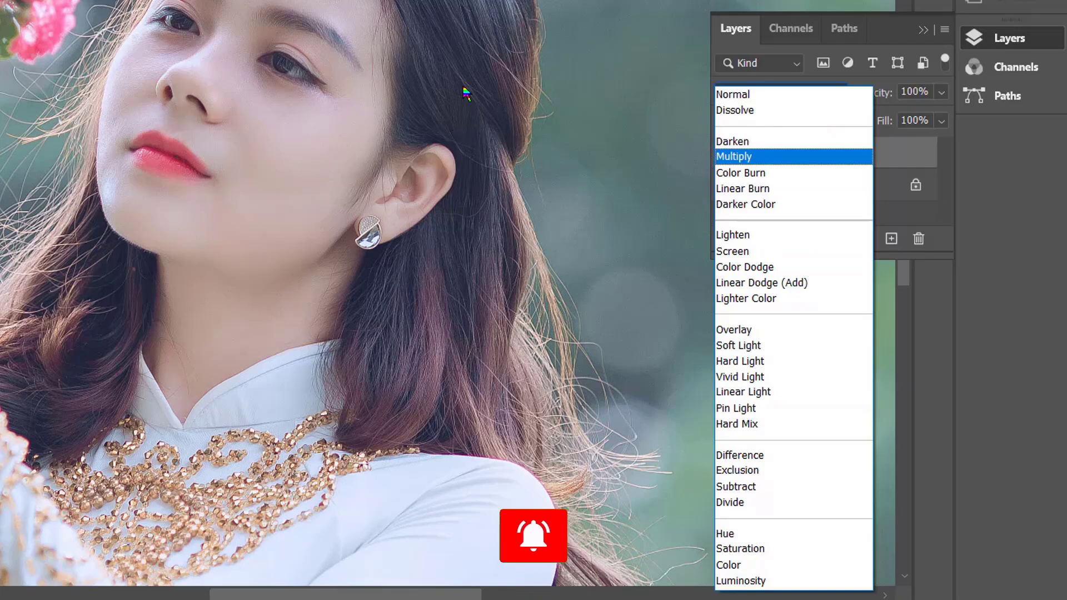
click(389, 96)
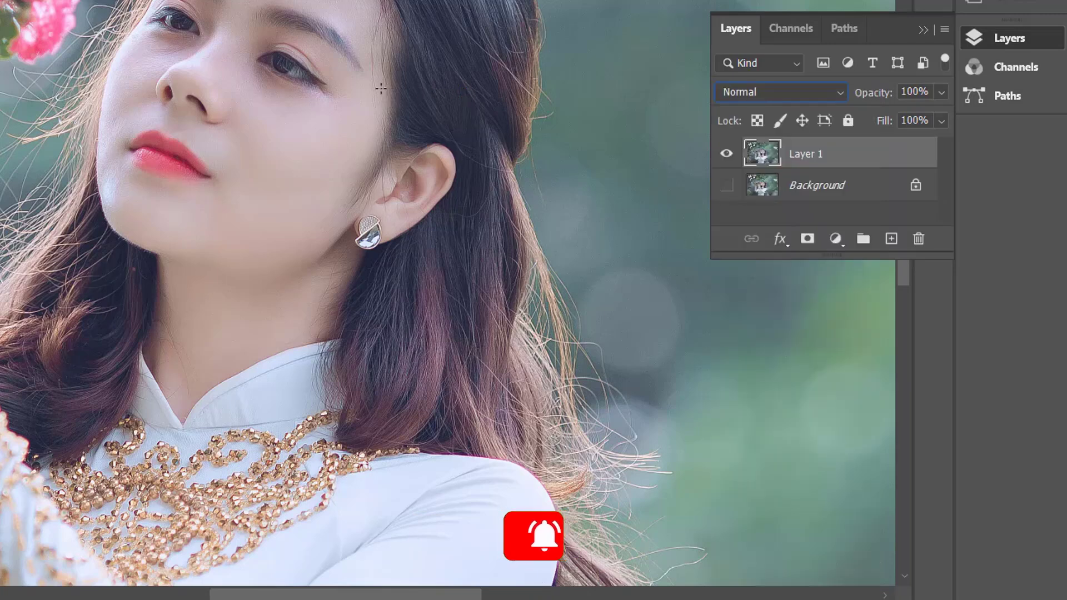